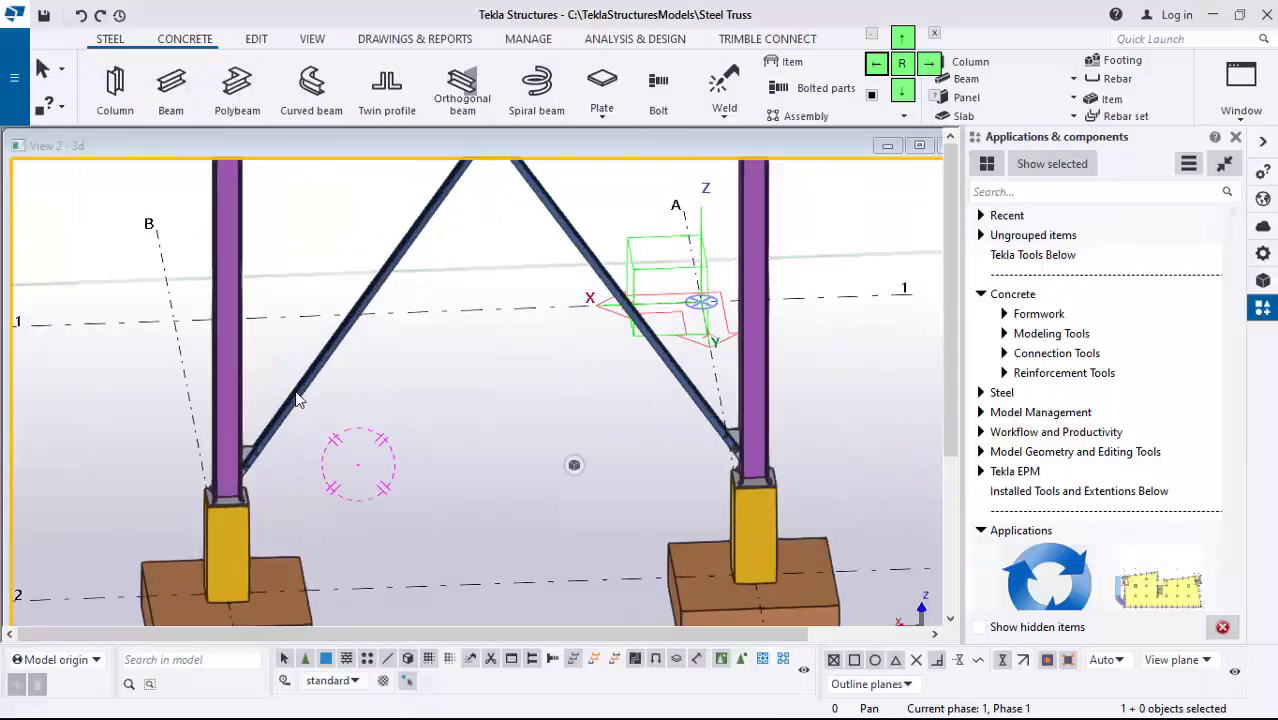
Step: Examine the diagonal braces and their bolted gusset plate connections near the column bases in the Steel Truss model
scroll(592, 486, "up", 2)
left_click(592, 486)
scroll(464, 451, "down", 2)
scroll(389, 506, "up", 4)
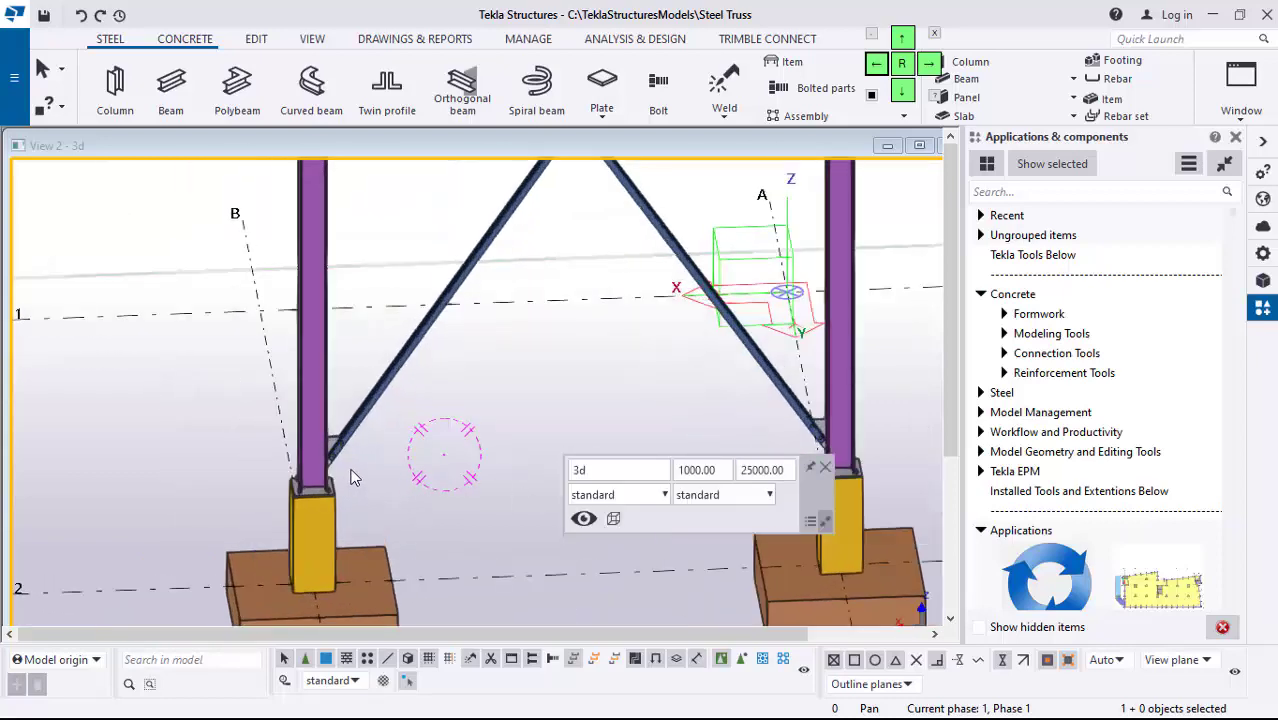
scroll(446, 522, "down", 1)
scroll(384, 494, "down", 1)
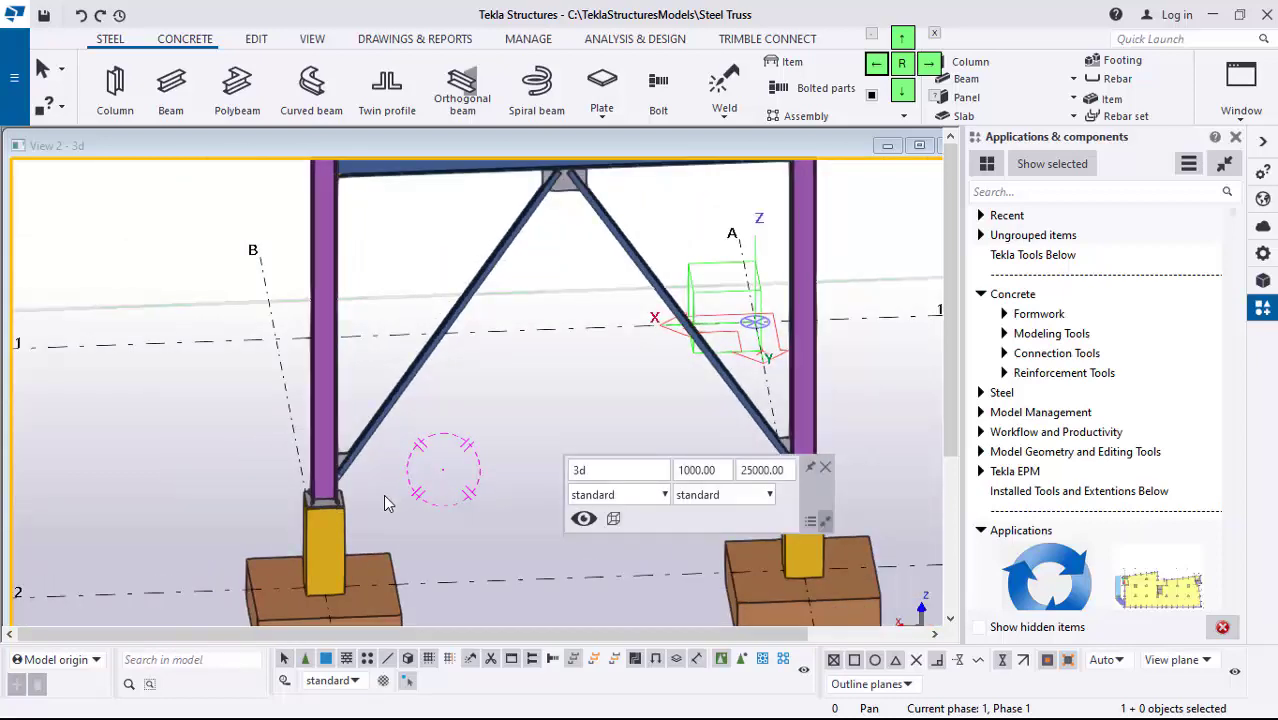
scroll(344, 450, "up", 3)
scroll(344, 455, "up", 5)
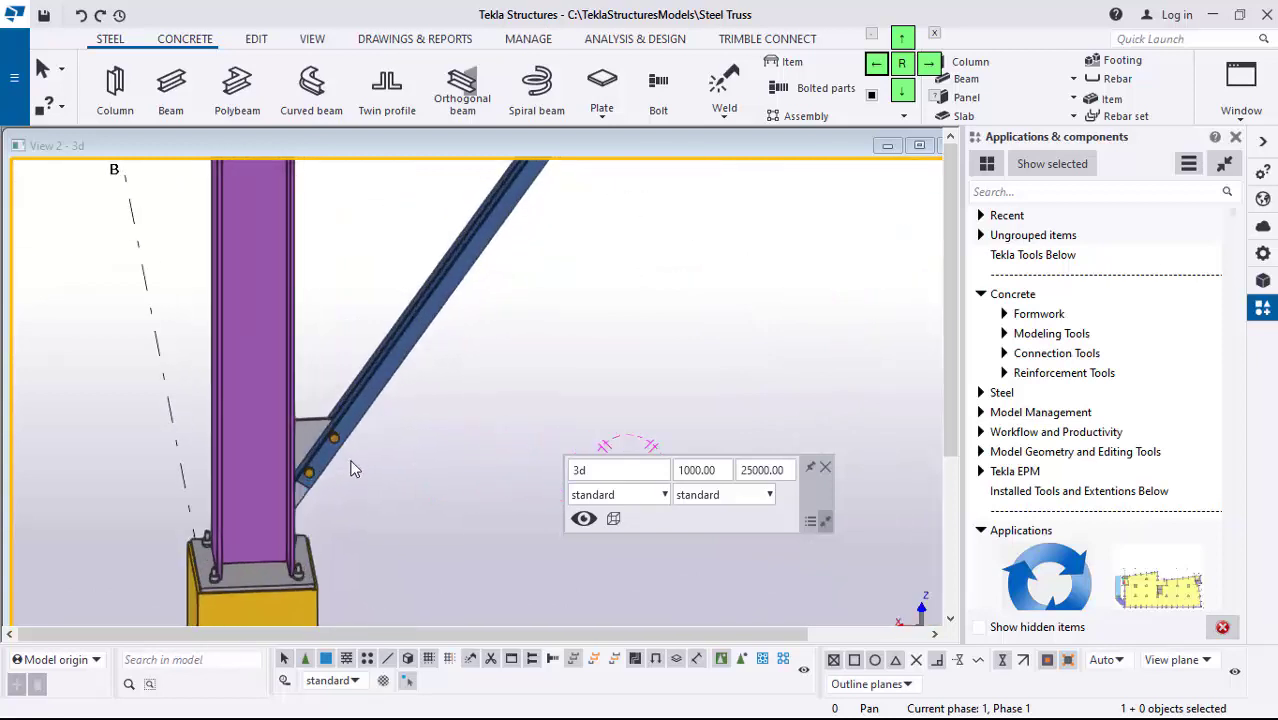
middle_click_drag(321, 417, 281, 530, "ctrl")
scroll(320, 544, "down", 5)
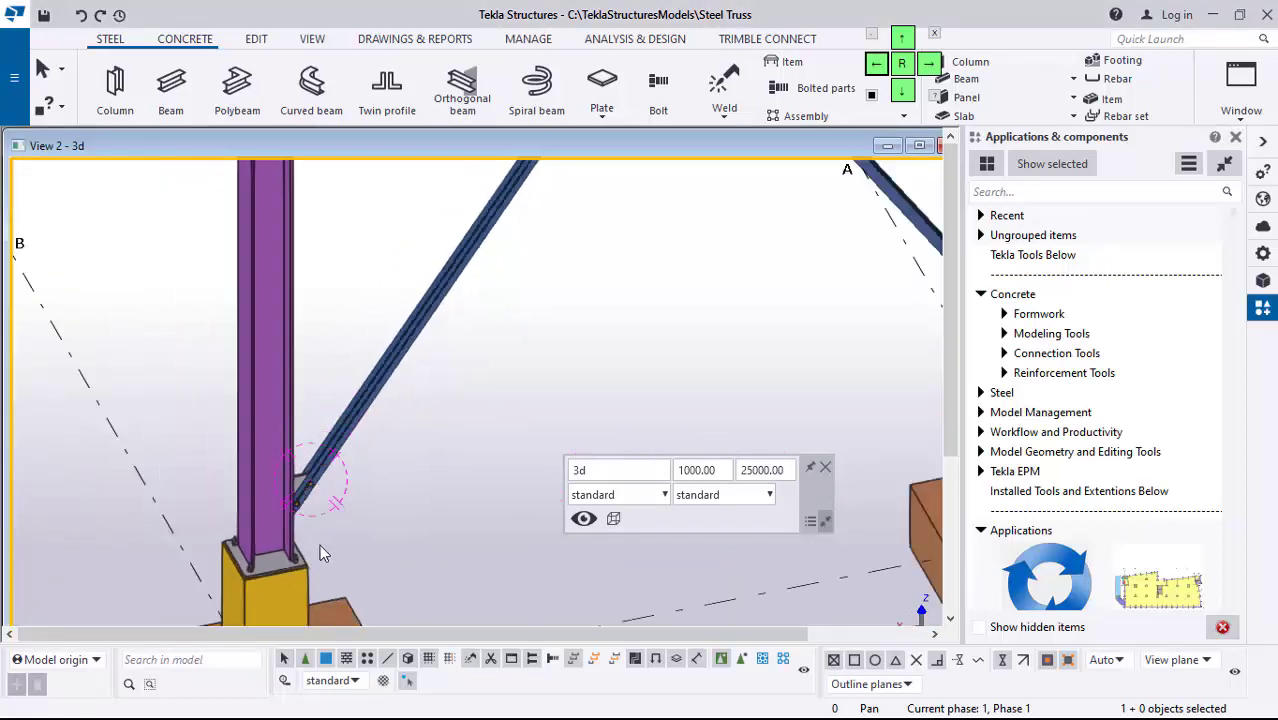
scroll(502, 256, "up", 4)
scroll(500, 260, "up", 1)
scroll(414, 307, "down", 4)
scroll(415, 307, "down", 3)
middle_click_drag(417, 428, 418, 330, "ctrl")
scroll(418, 318, "down", 2)
scroll(418, 318, "up", 2)
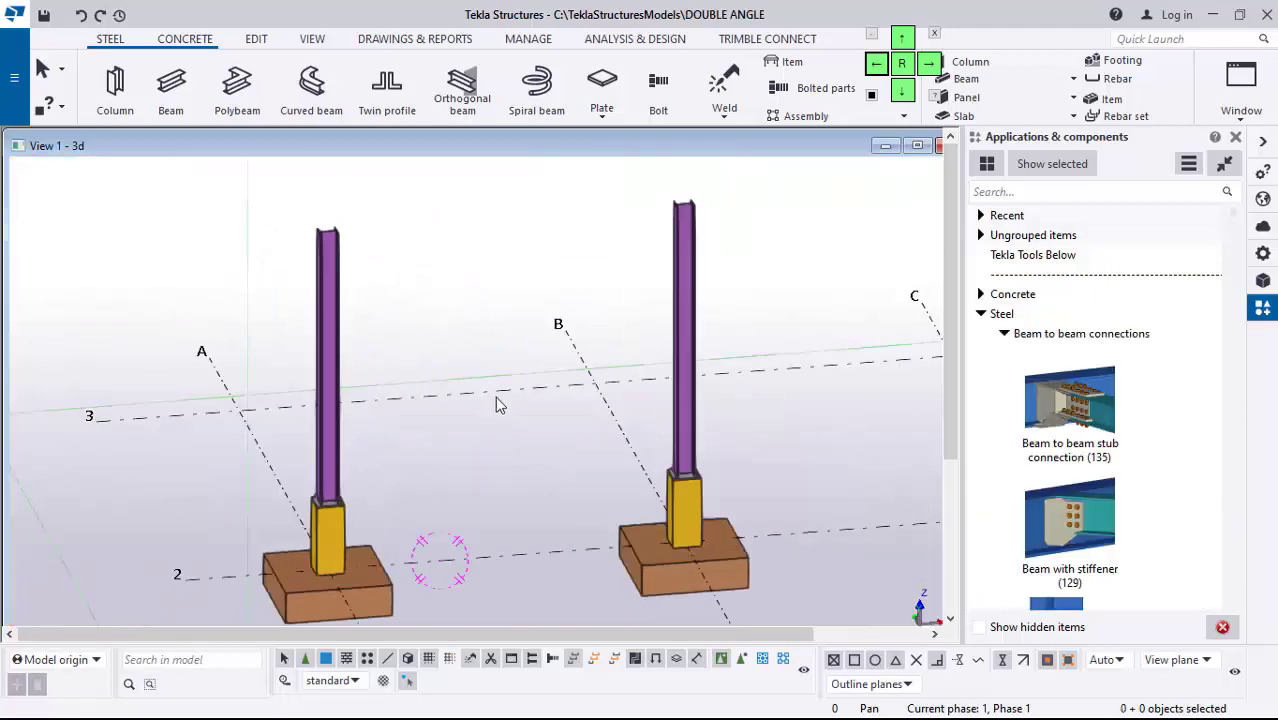
Step: In the DOUBLE ANGLE model, start a steel beam and choose the profile UB254*102*25 from the UB 254 series
scroll(405, 333, "up", 1)
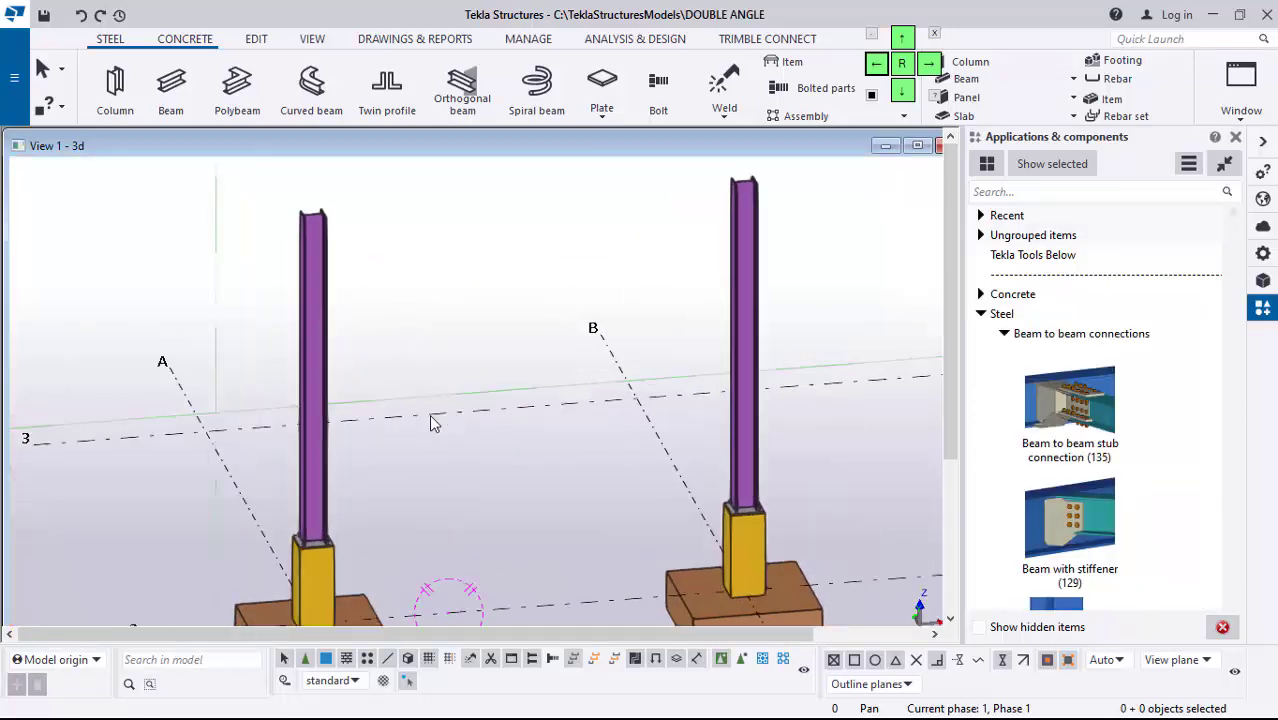
scroll(442, 408, "down", 1)
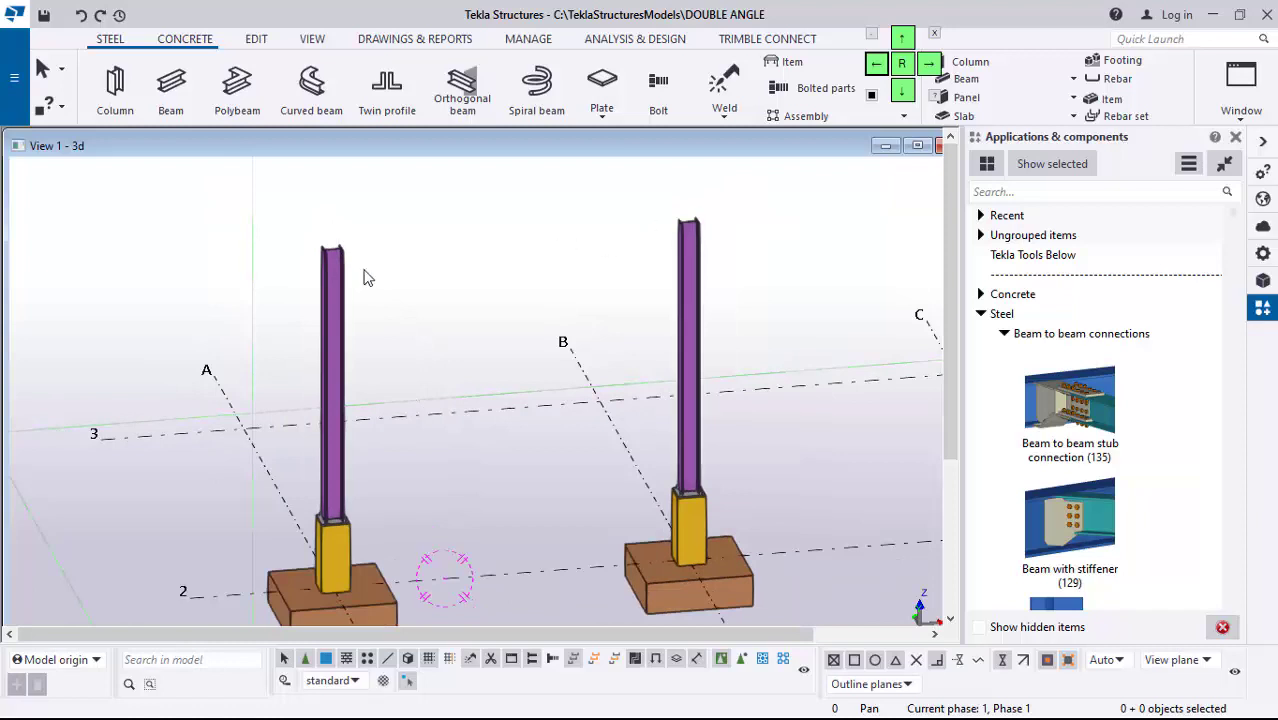
scroll(648, 525, "up", 1)
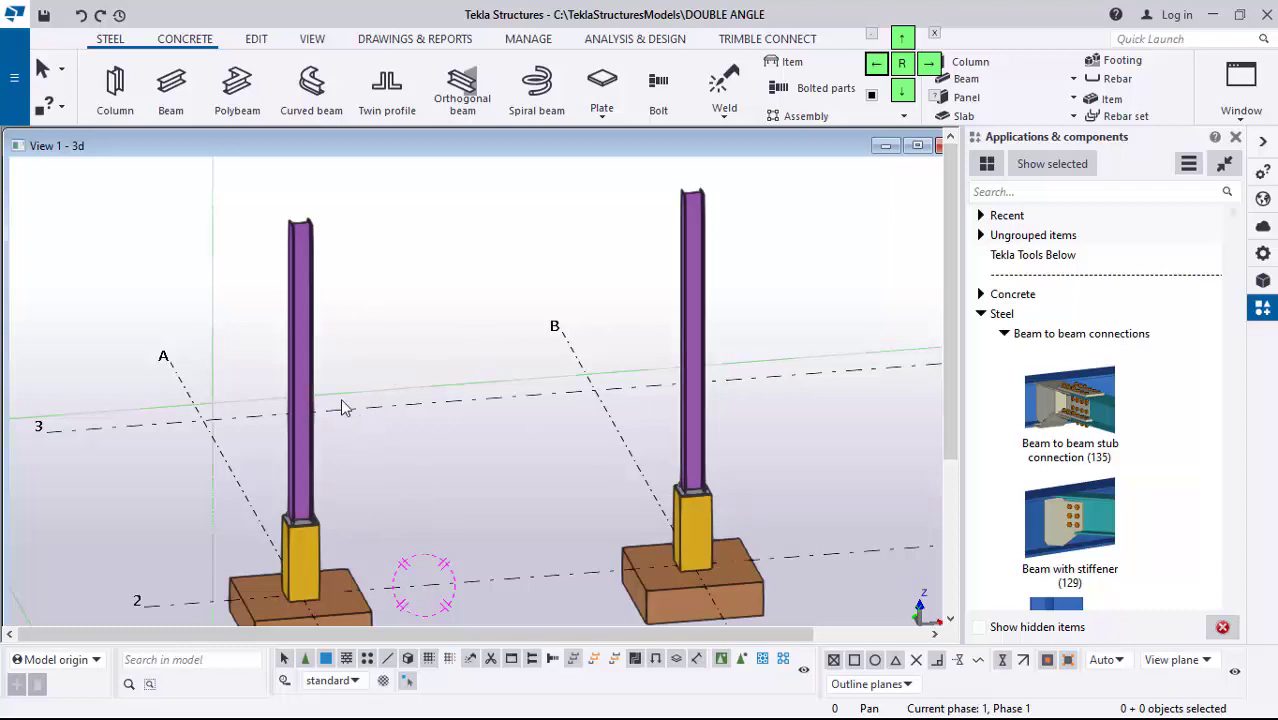
scroll(435, 230, "up", 2)
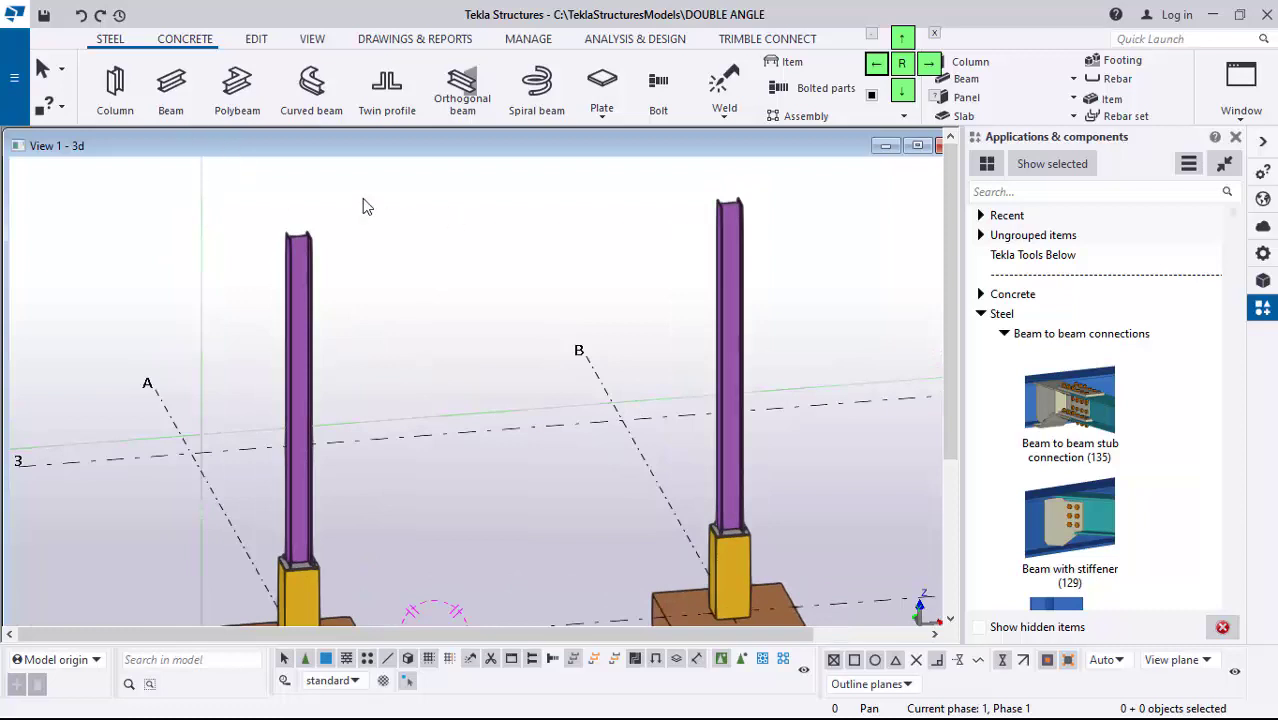
left_click(171, 88)
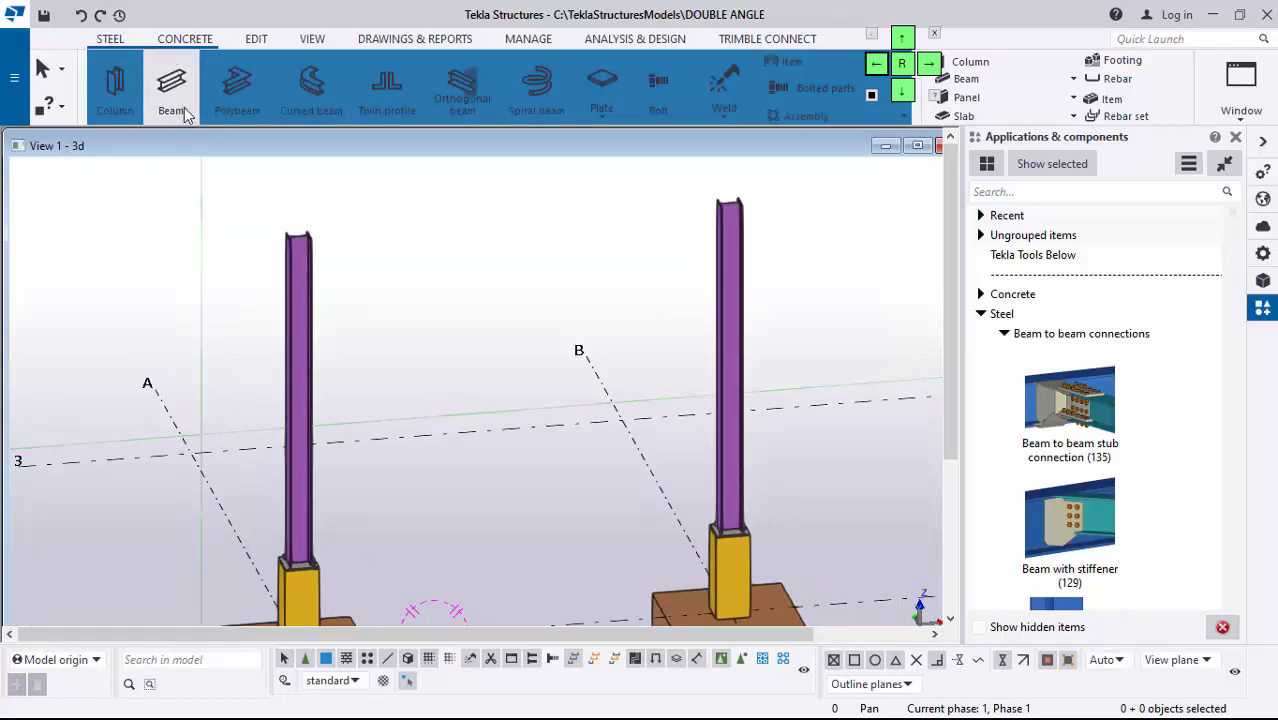
left_click(1263, 255)
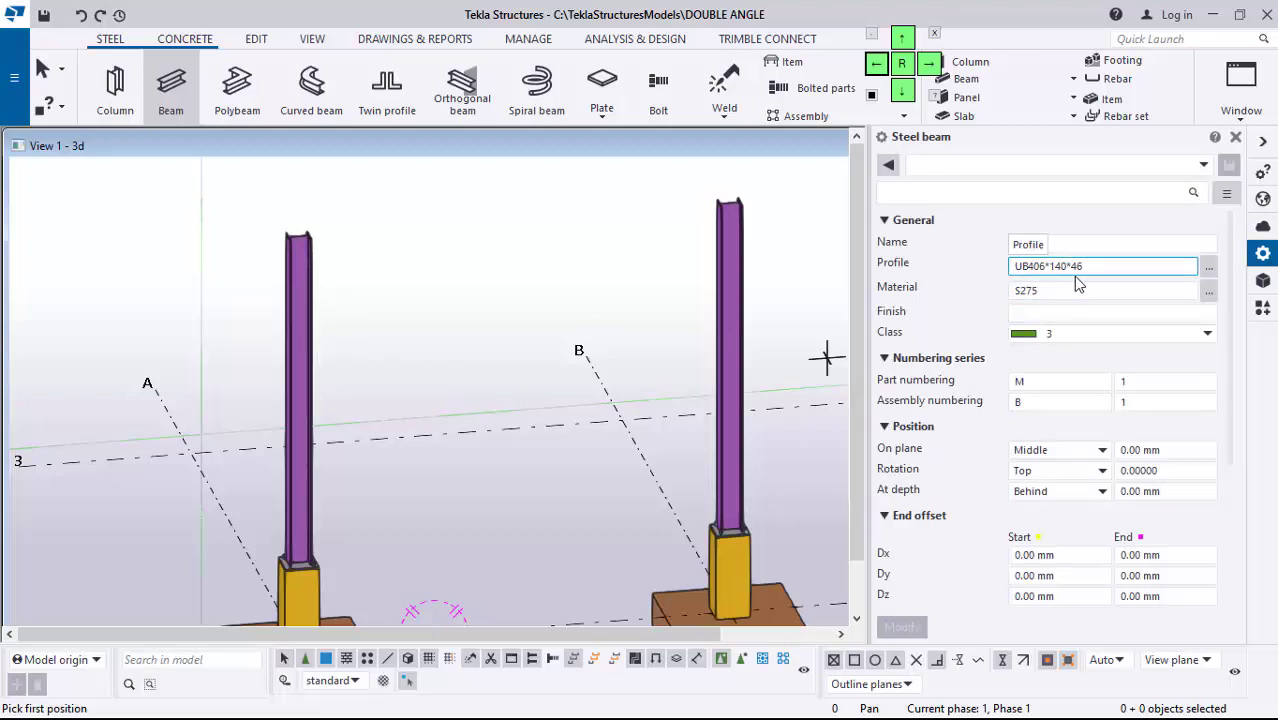
left_click(1208, 268)
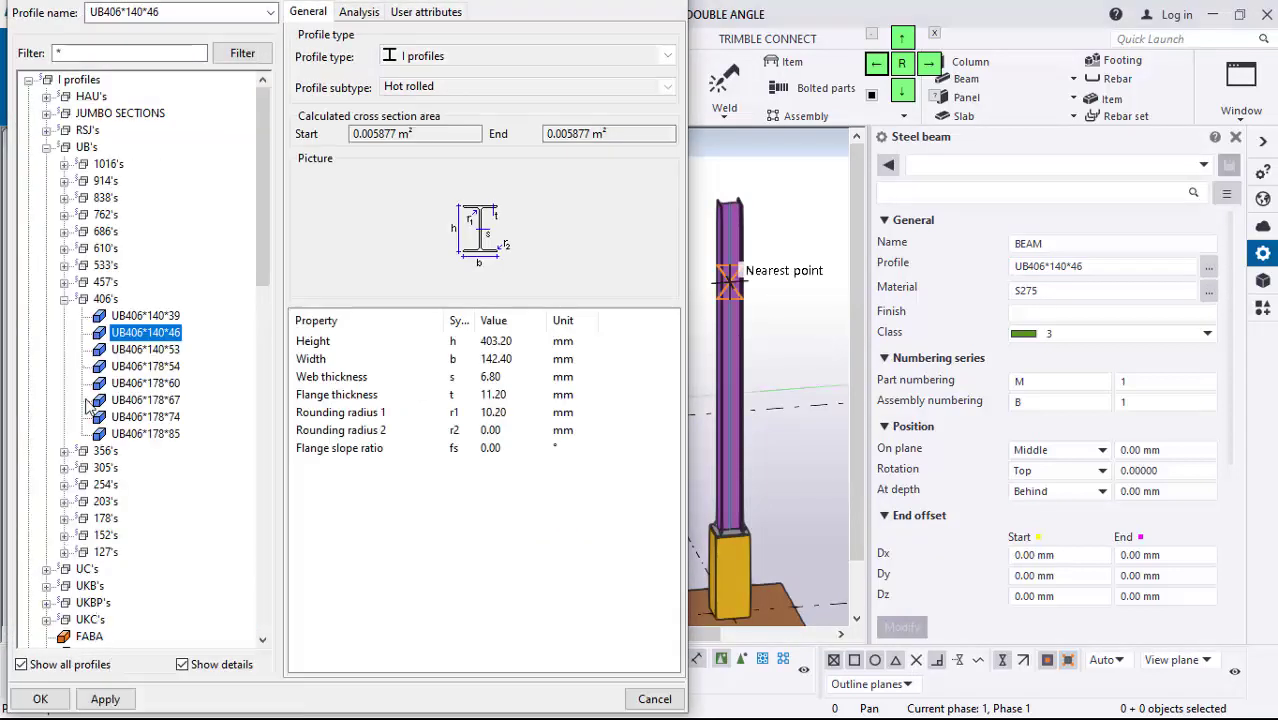
left_click(64, 485)
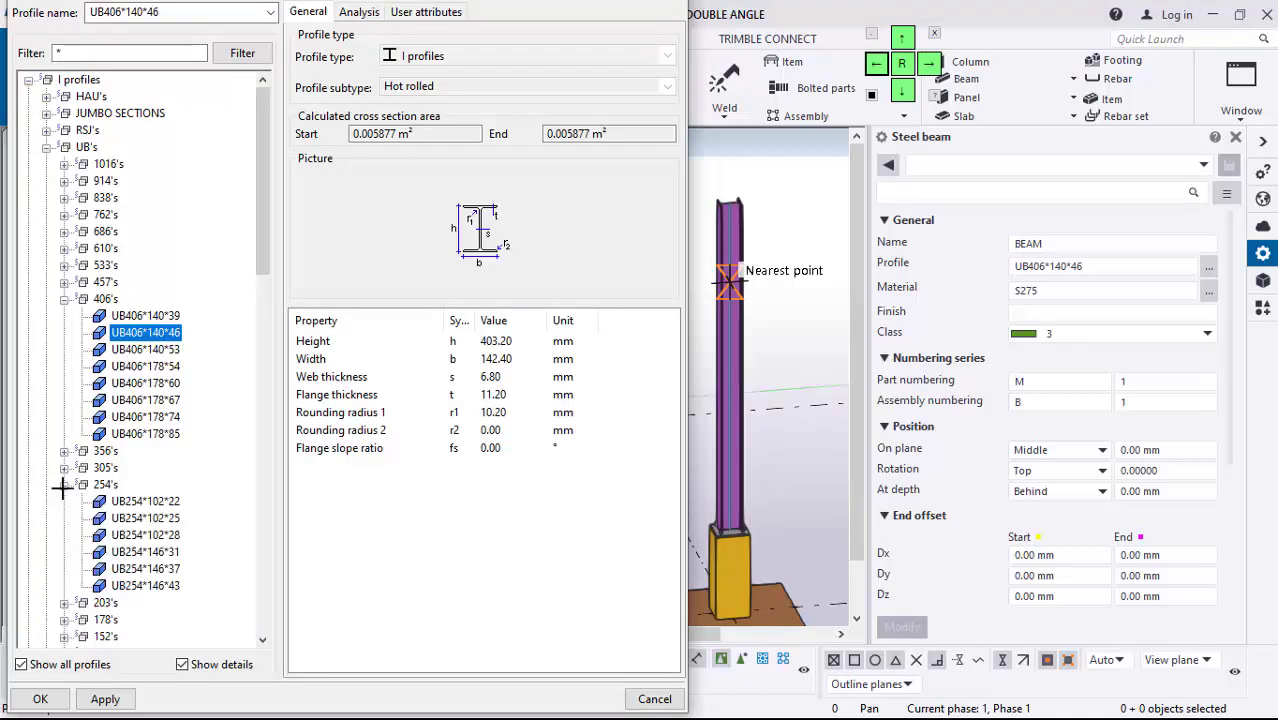
left_click(131, 520)
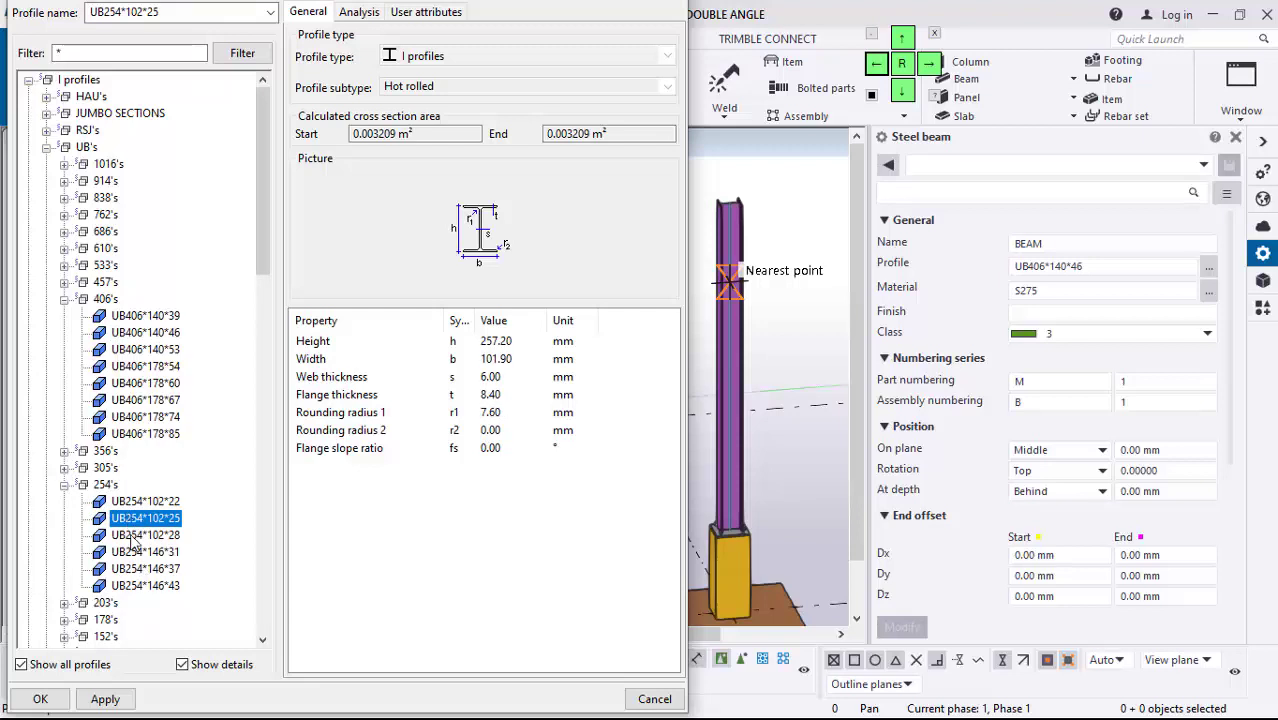
left_click(40, 699)
Step: Model the 5000 mm beam between the top end points of the columns on grids A and B, and end the command
scroll(348, 251, "up", 4)
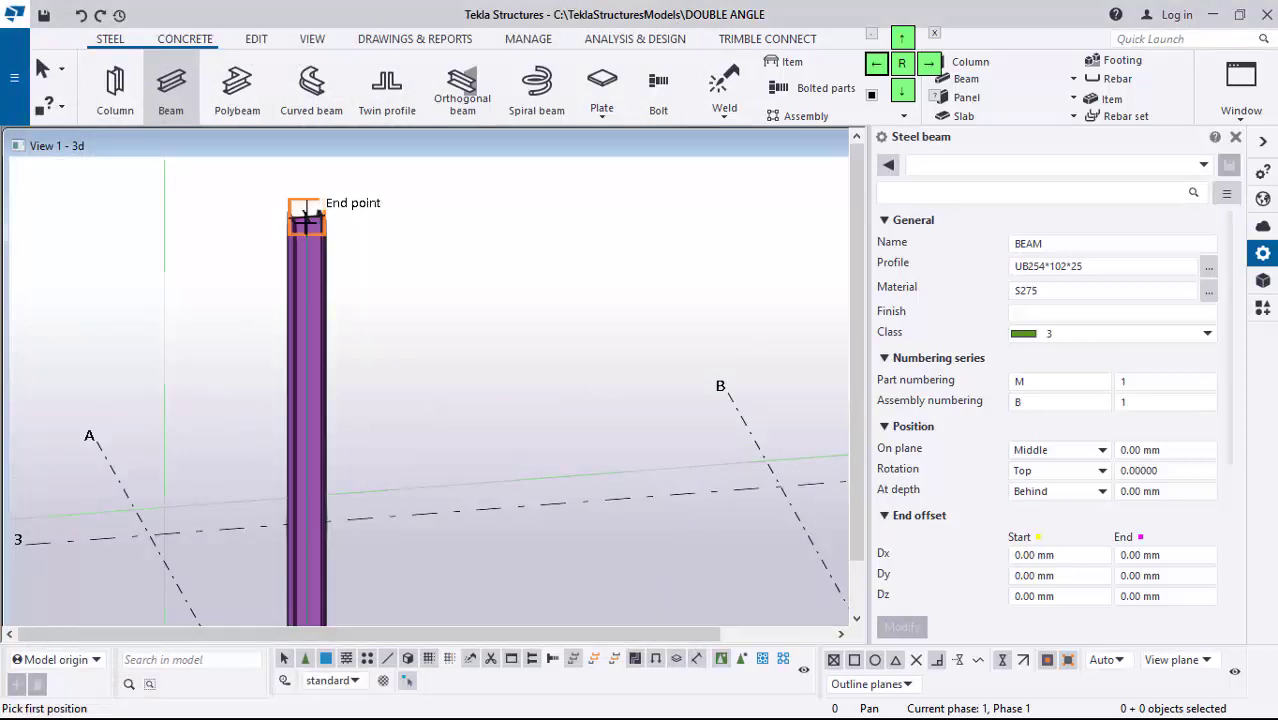
scroll(113, 283, "down", 2)
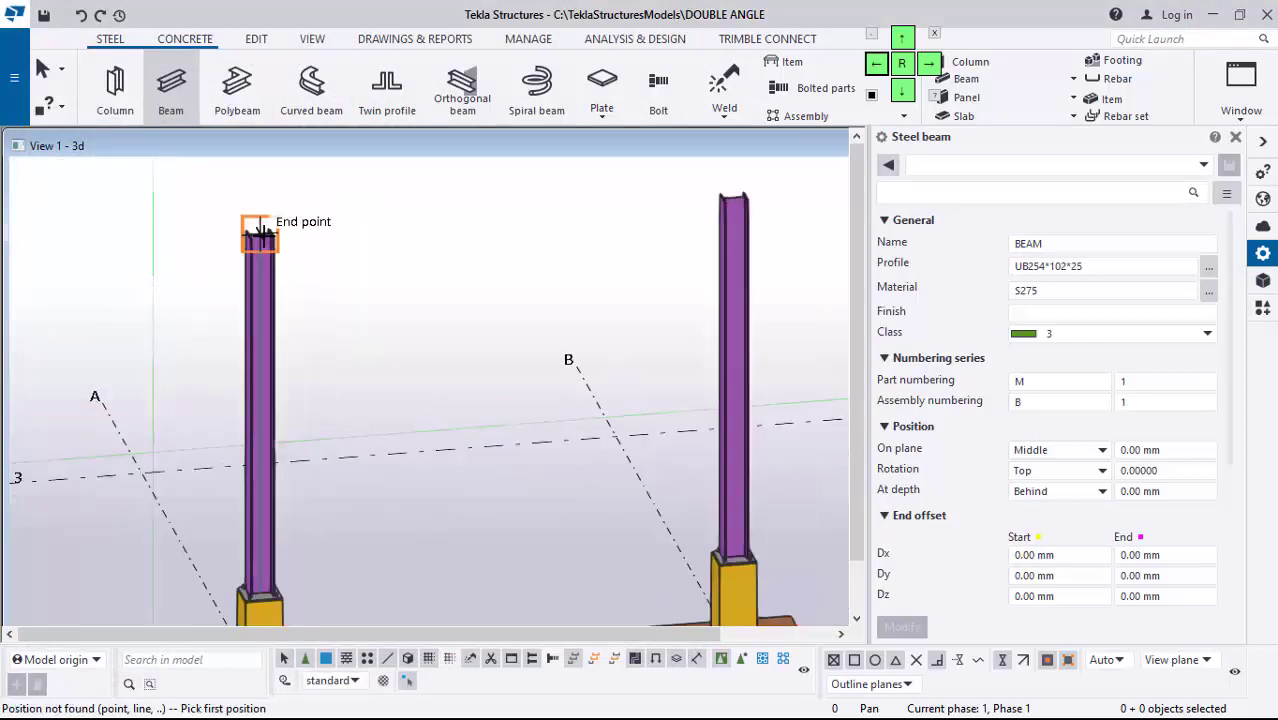
left_click(258, 231)
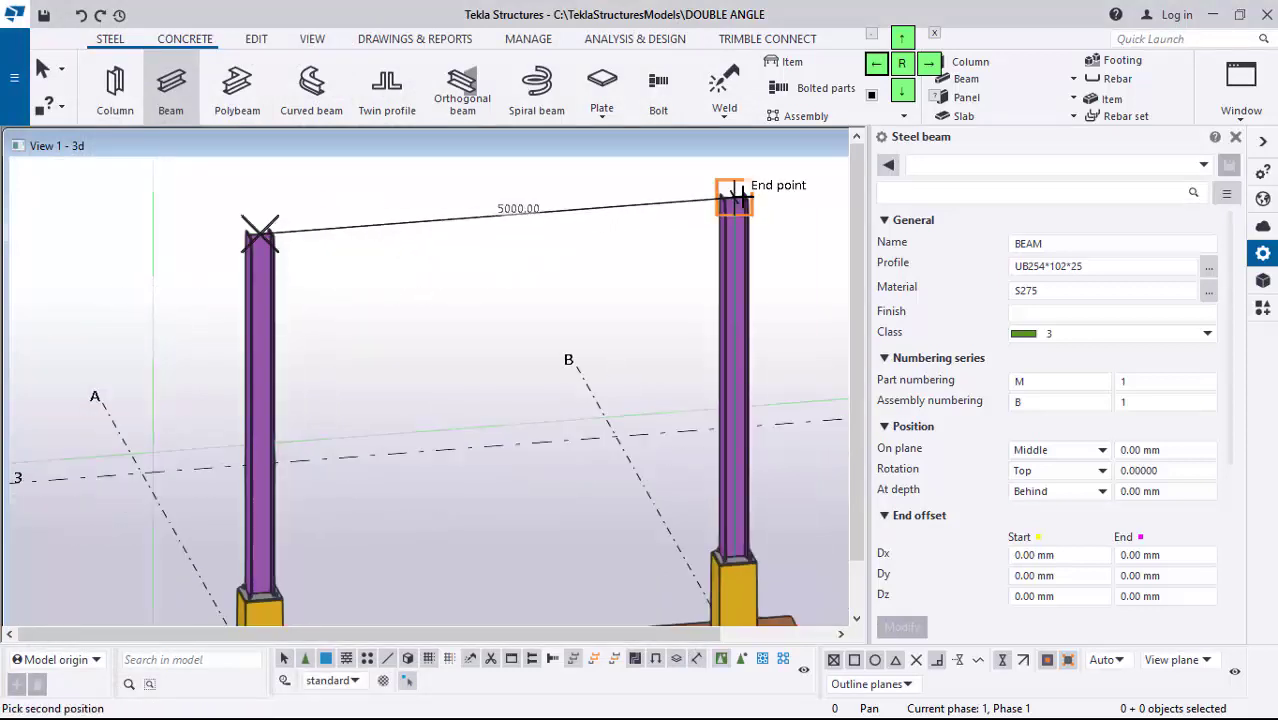
left_click(723, 199)
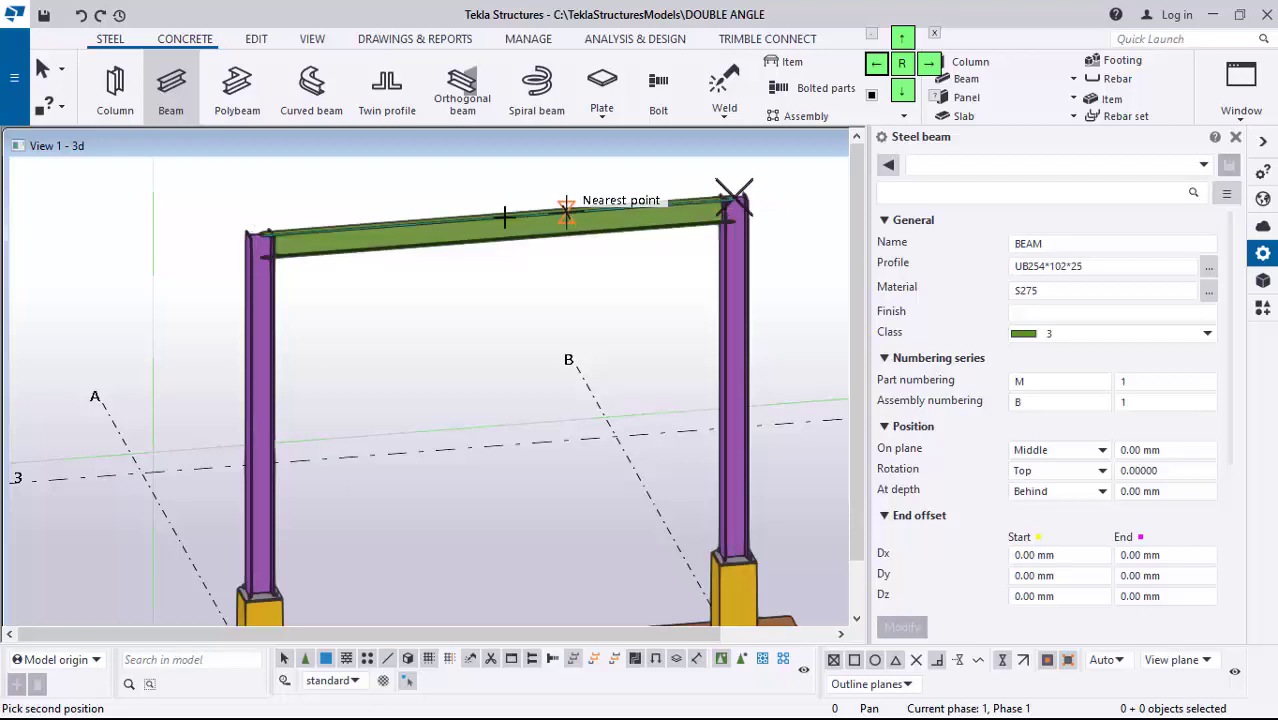
scroll(300, 325, "up", 4)
scroll(371, 325, "down", 2)
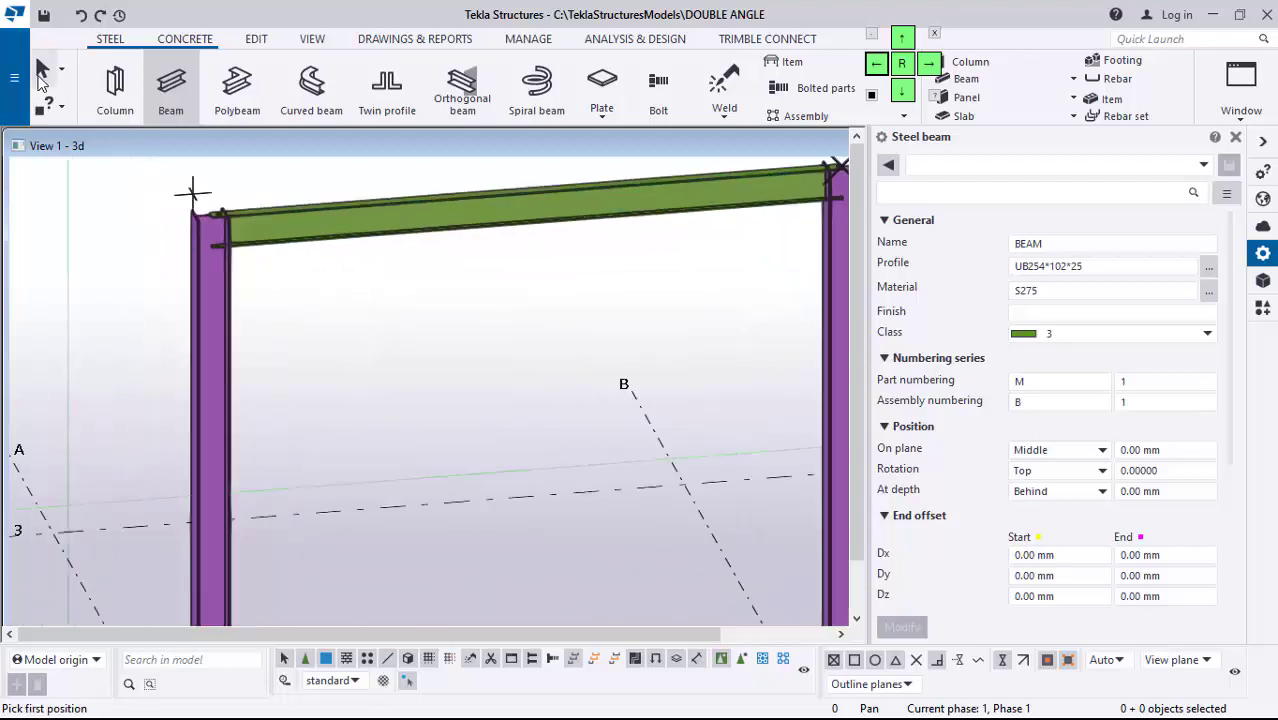
left_click(42, 73)
scroll(419, 282, "down", 4)
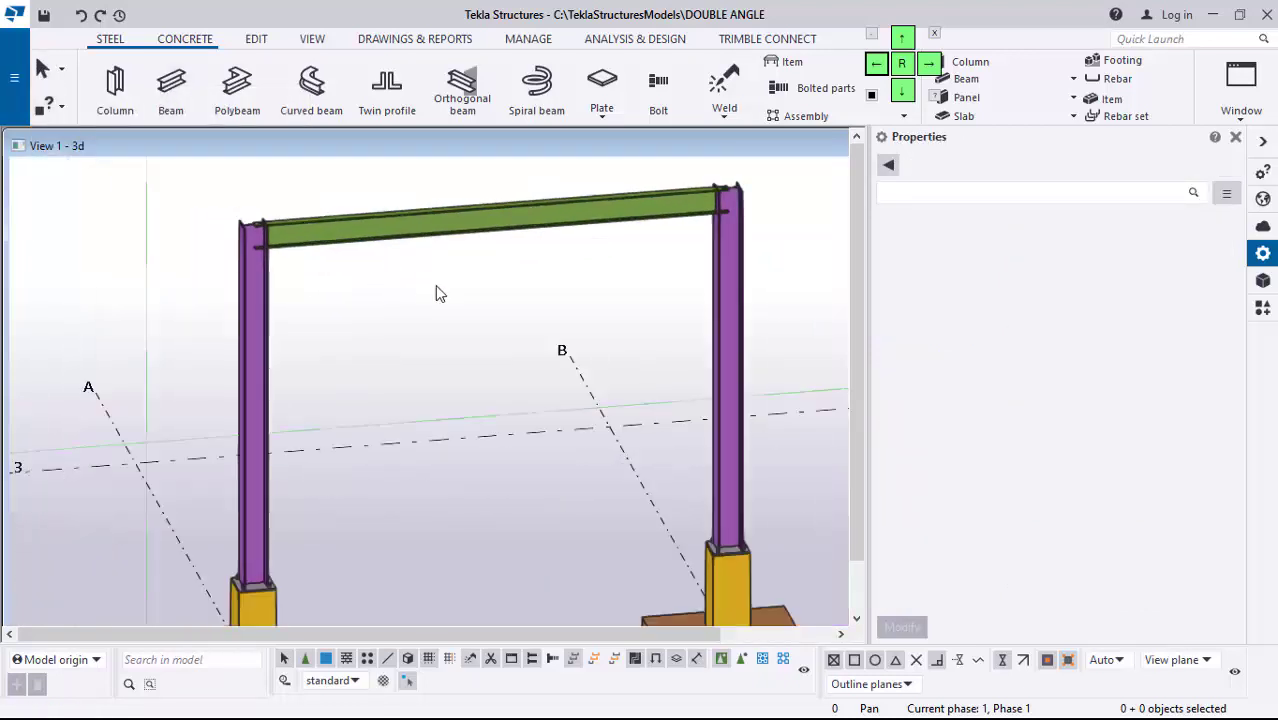
Step: Add a point at the middle of the grid A column's flange bottom edge on the base plate, on the side facing grid B
scroll(298, 543, "up", 5)
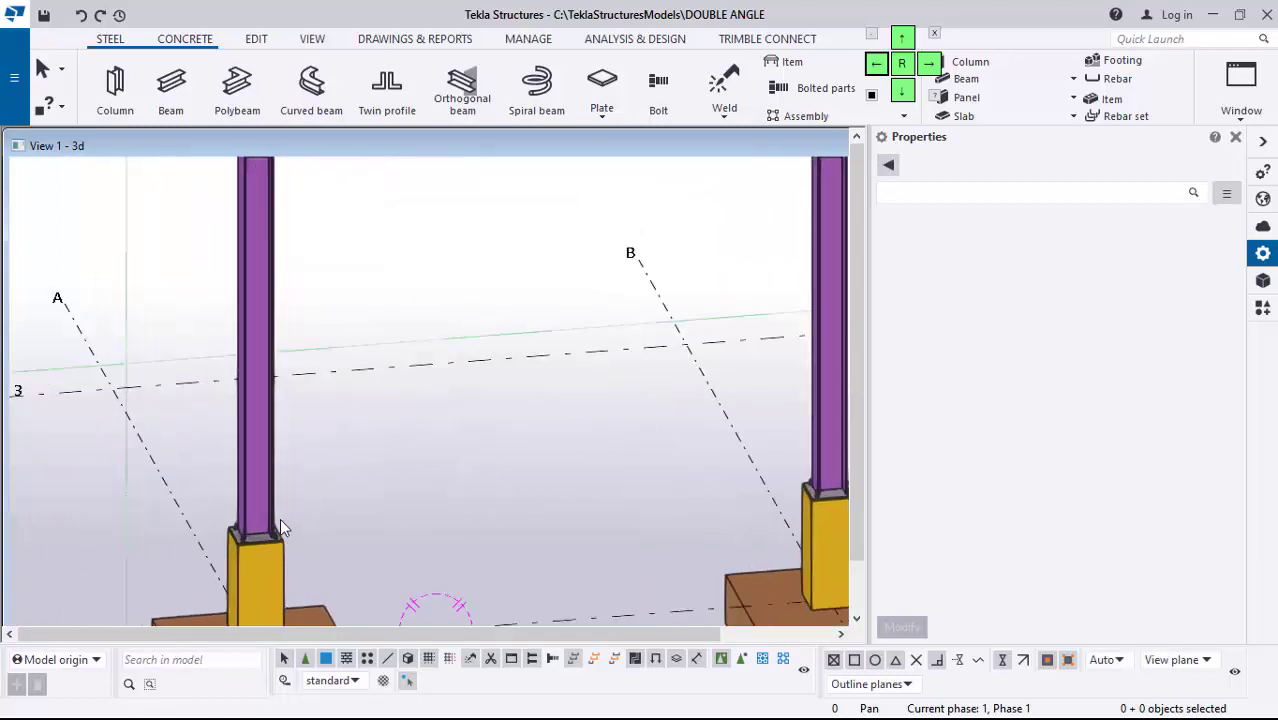
middle_click_drag(310, 511, 194, 504)
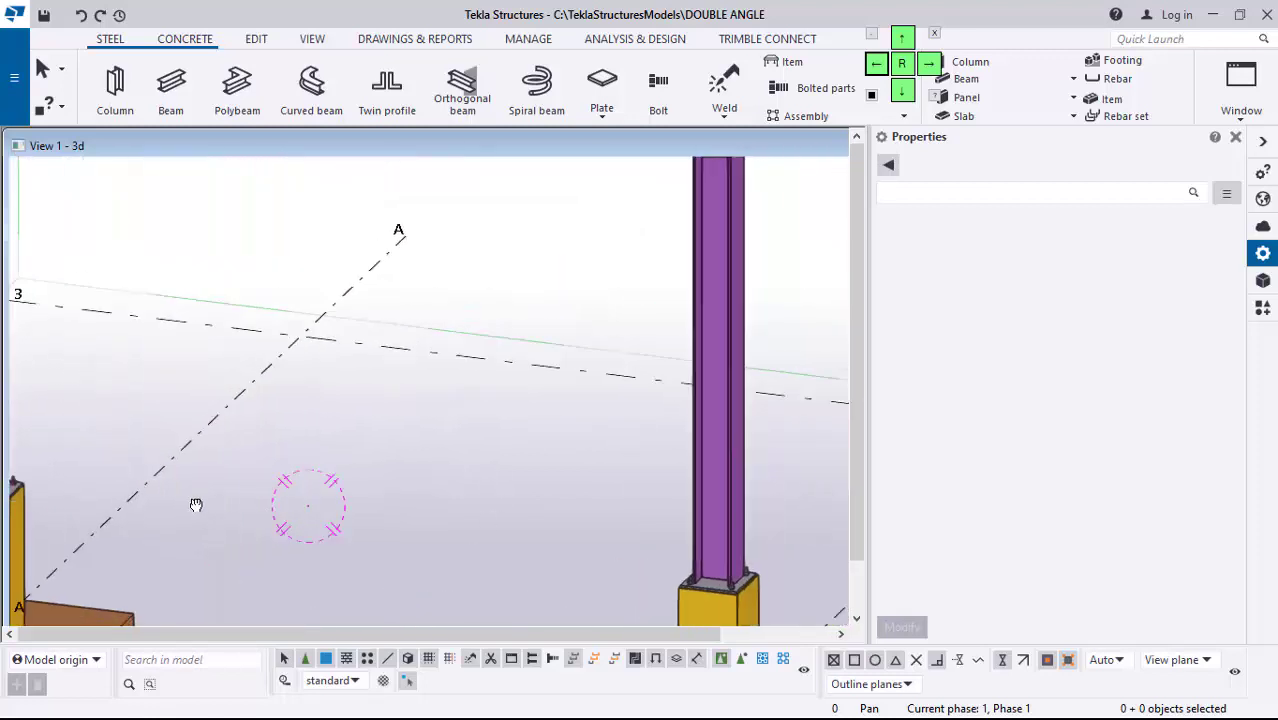
scroll(612, 448, "down", 4)
scroll(255, 466, "up", 4)
scroll(254, 466, "up", 5)
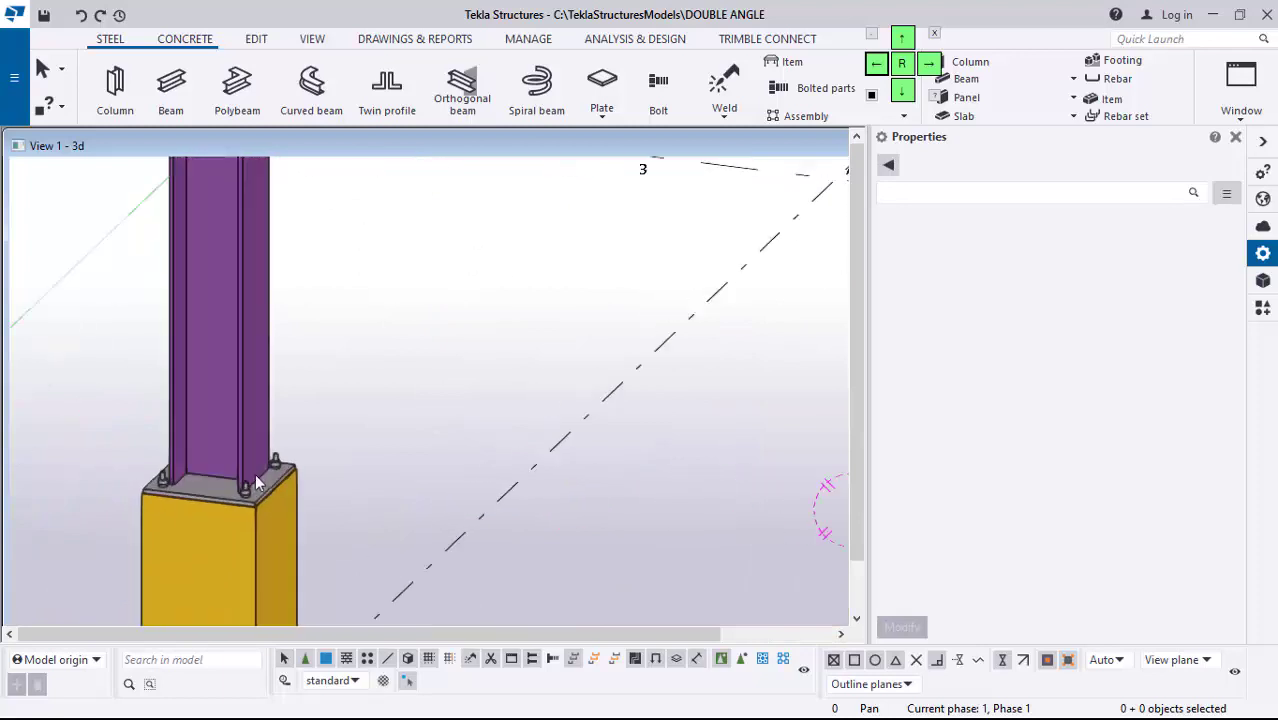
scroll(253, 455, "up", 5)
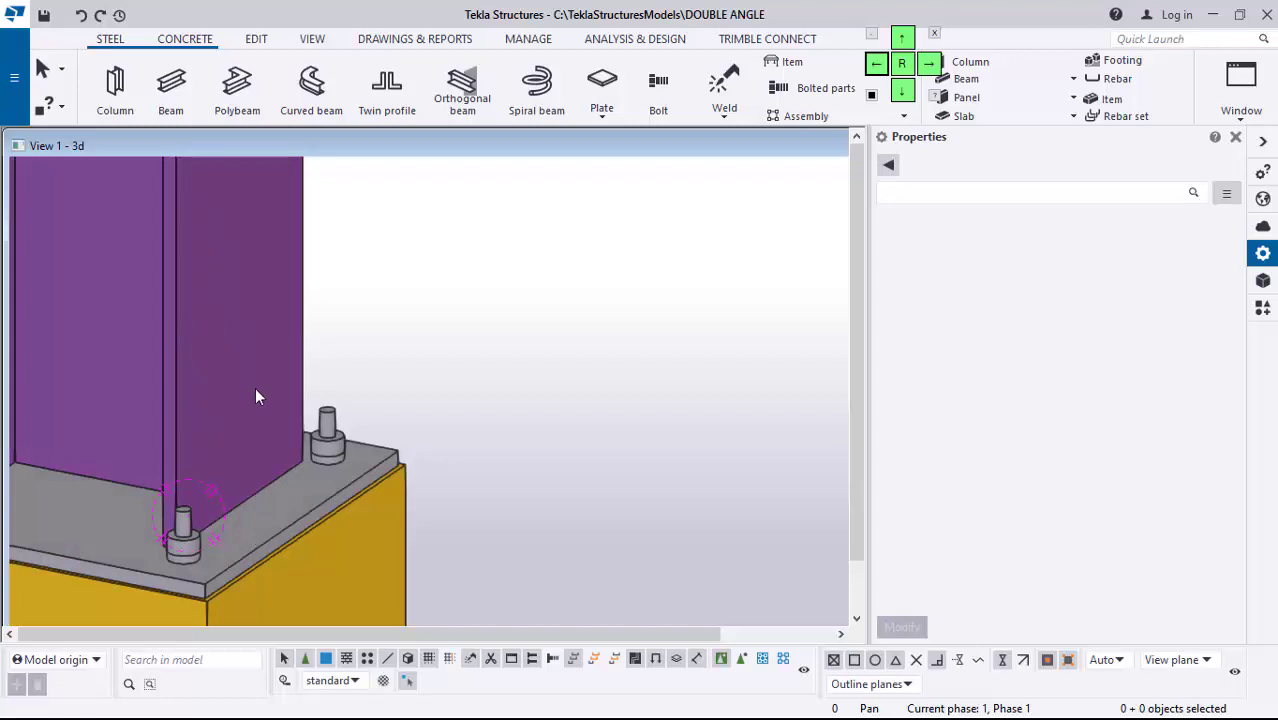
left_click(257, 40)
left_click(1070, 90)
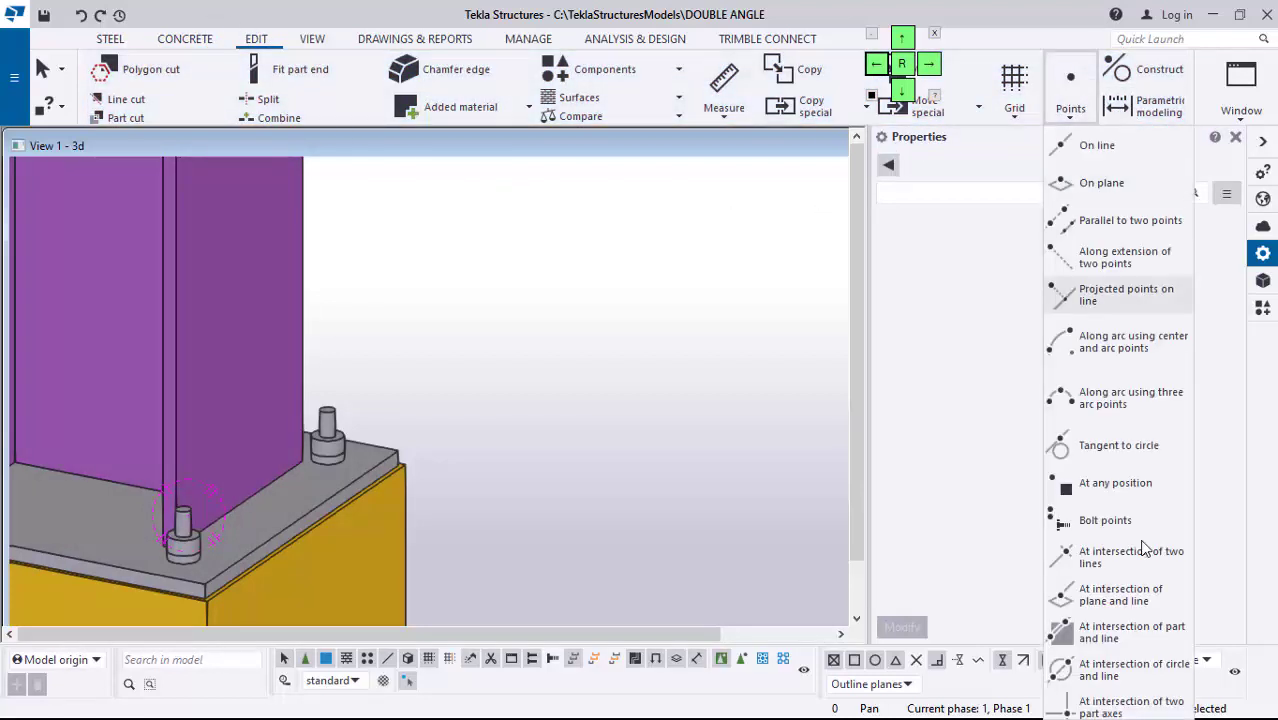
left_click(1090, 484)
scroll(275, 488, "up", 2)
scroll(273, 492, "up", 4)
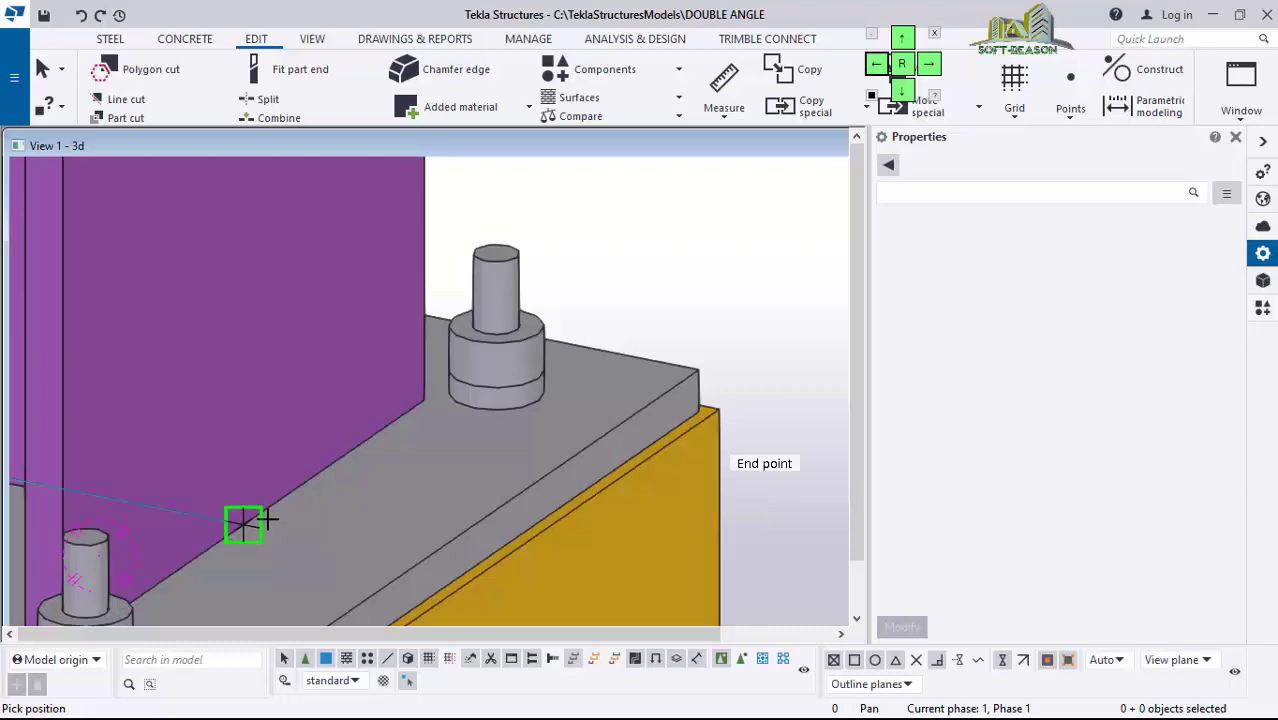
middle_click_drag(203, 560, 491, 471, "ctrl")
scroll(491, 471, "up", 3)
middle_click_drag(285, 488, 248, 448, "ctrl")
right_click(567, 346)
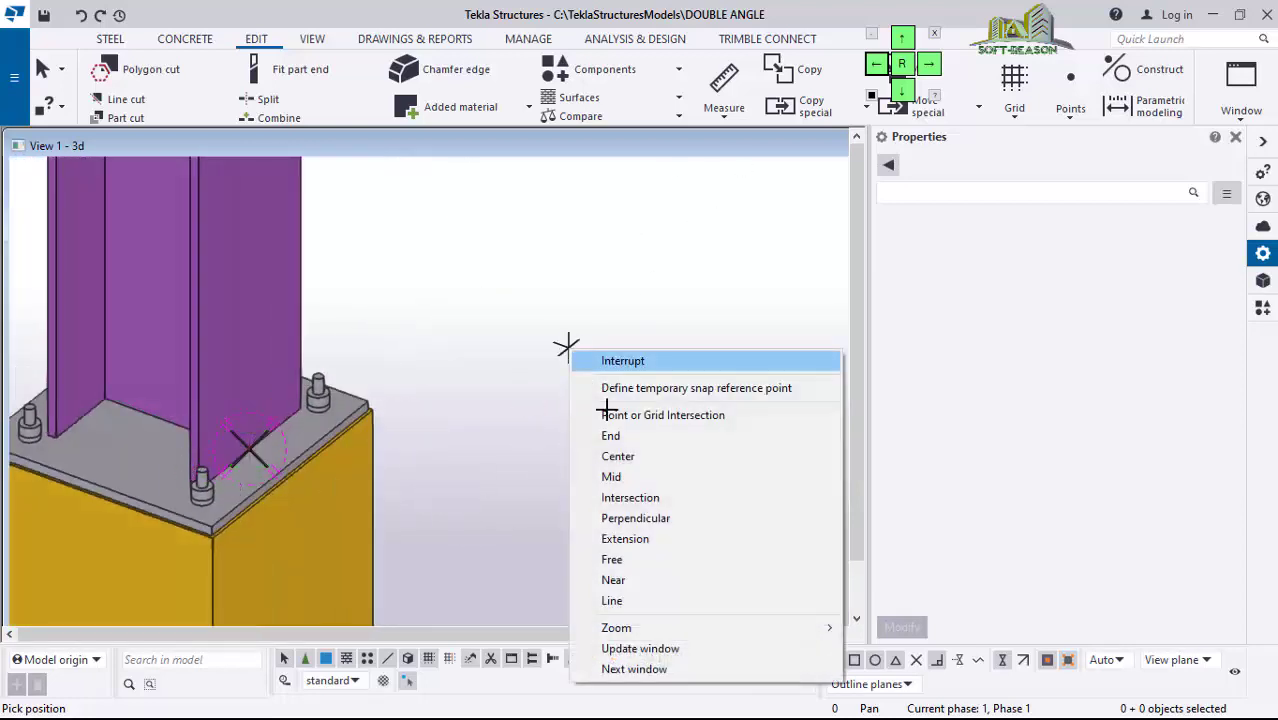
left_click(611, 360)
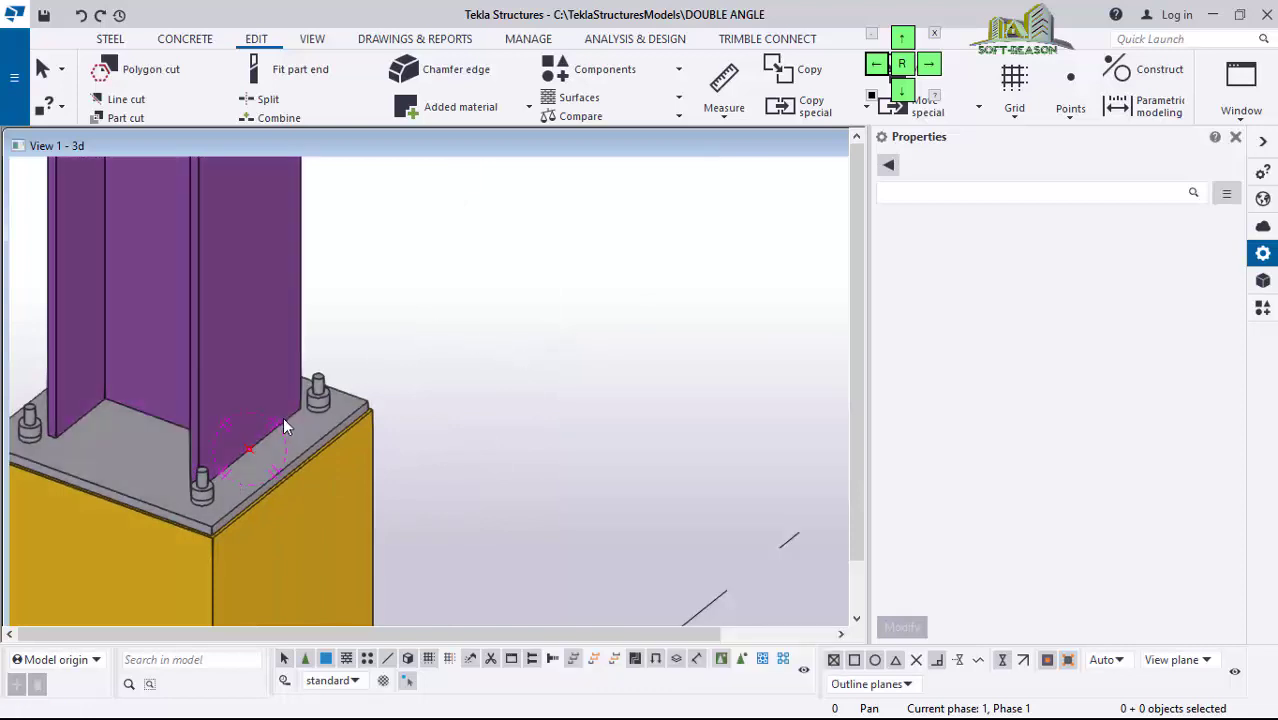
Step: Move the new point linearly by dX 0, dY 0 and dZ 200 mm up the column flange, and end the command
scroll(262, 440, "up", 3)
left_click(240, 449)
right_click(643, 335)
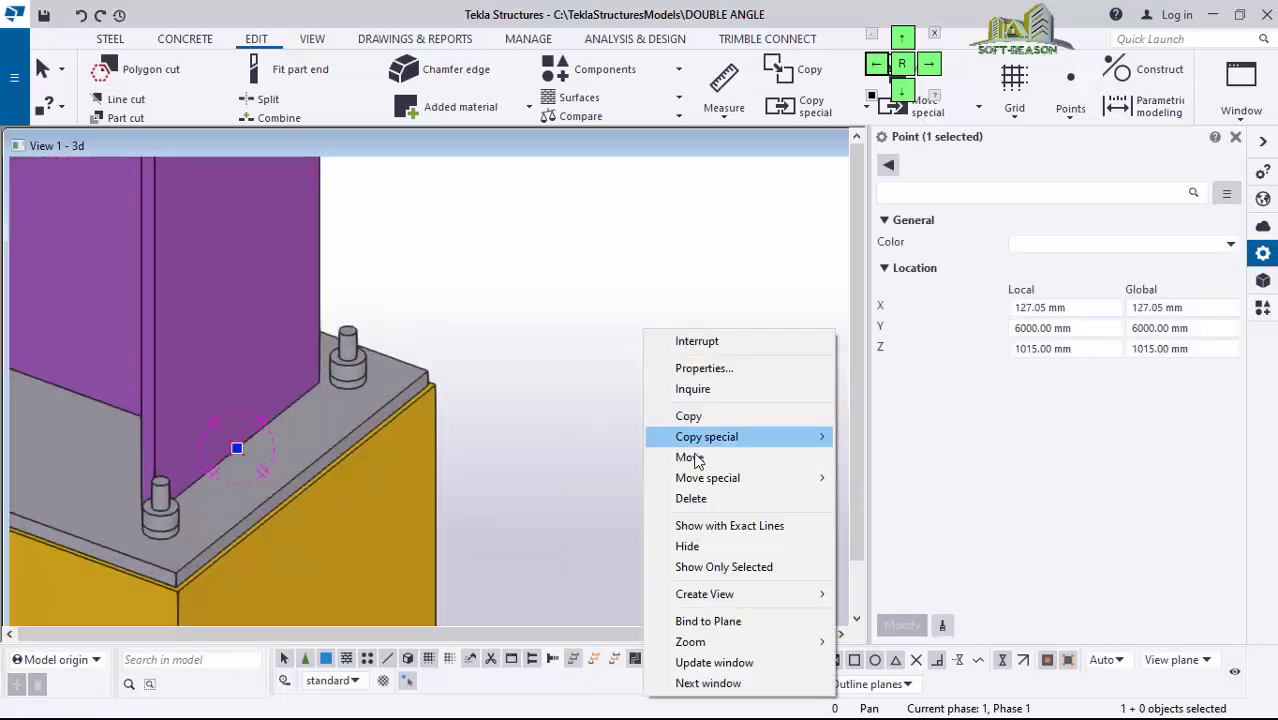
mouse_move(745, 478)
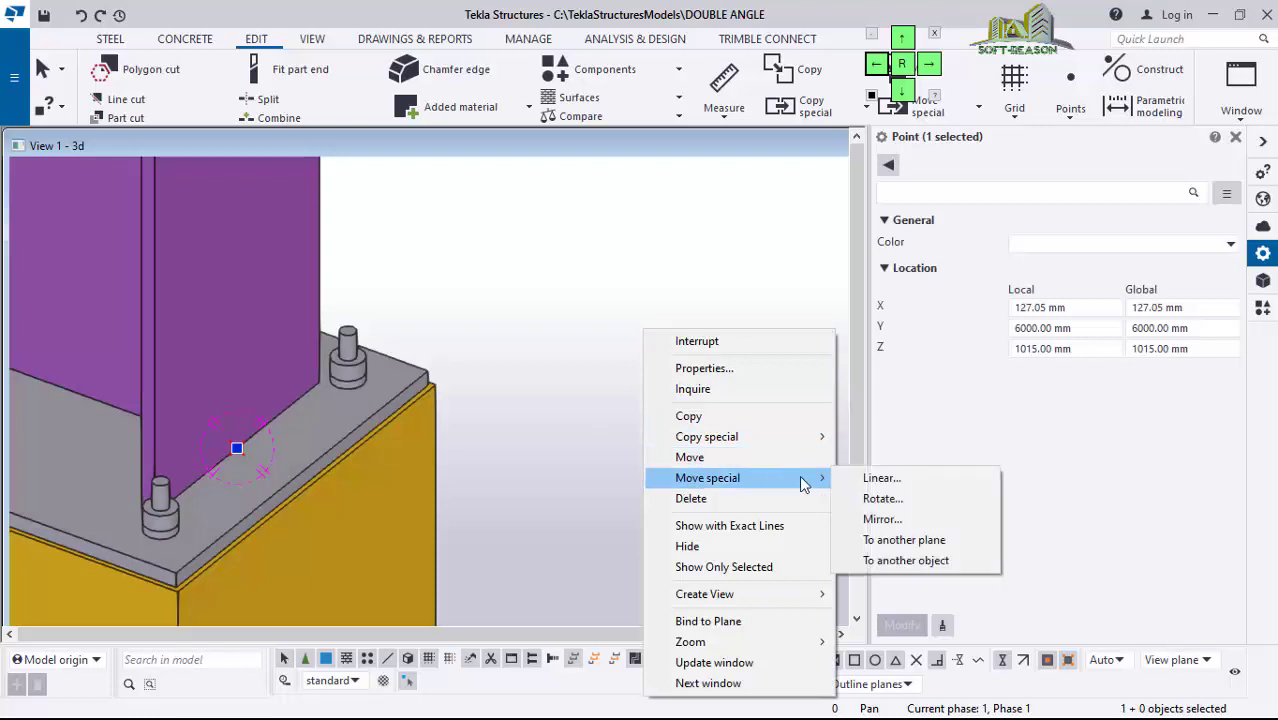
left_click(885, 479)
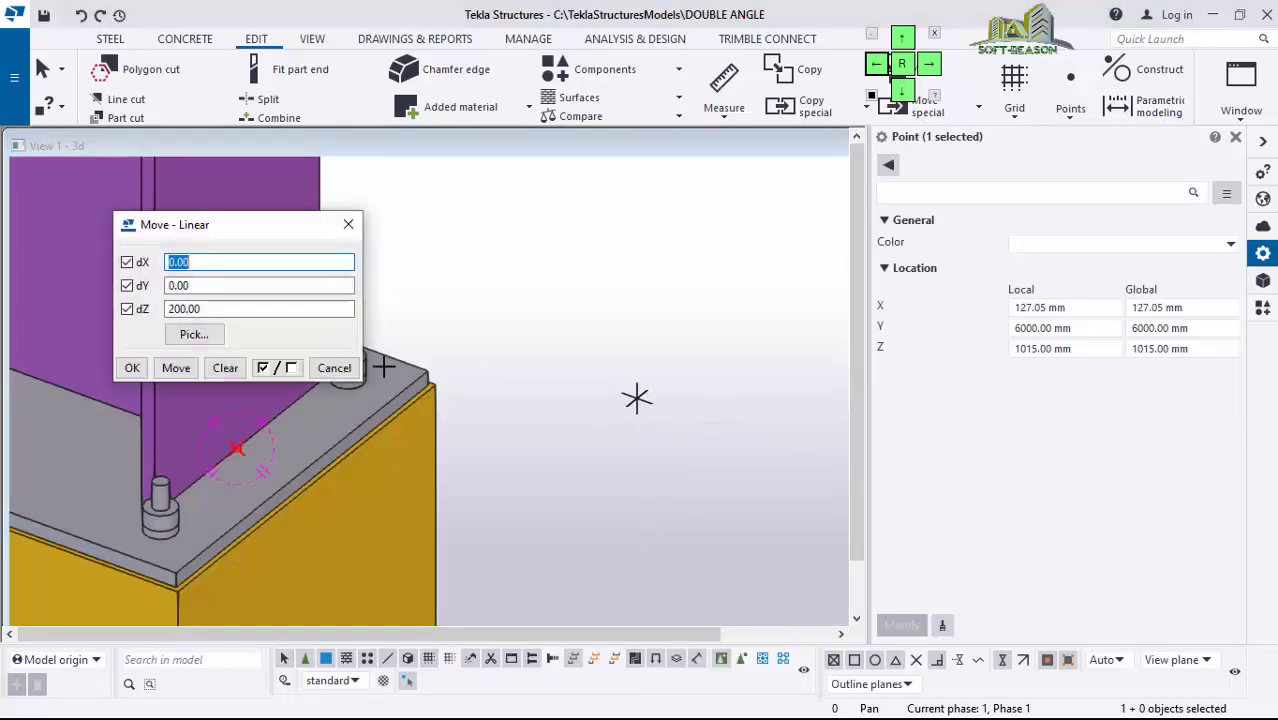
left_click(226, 368)
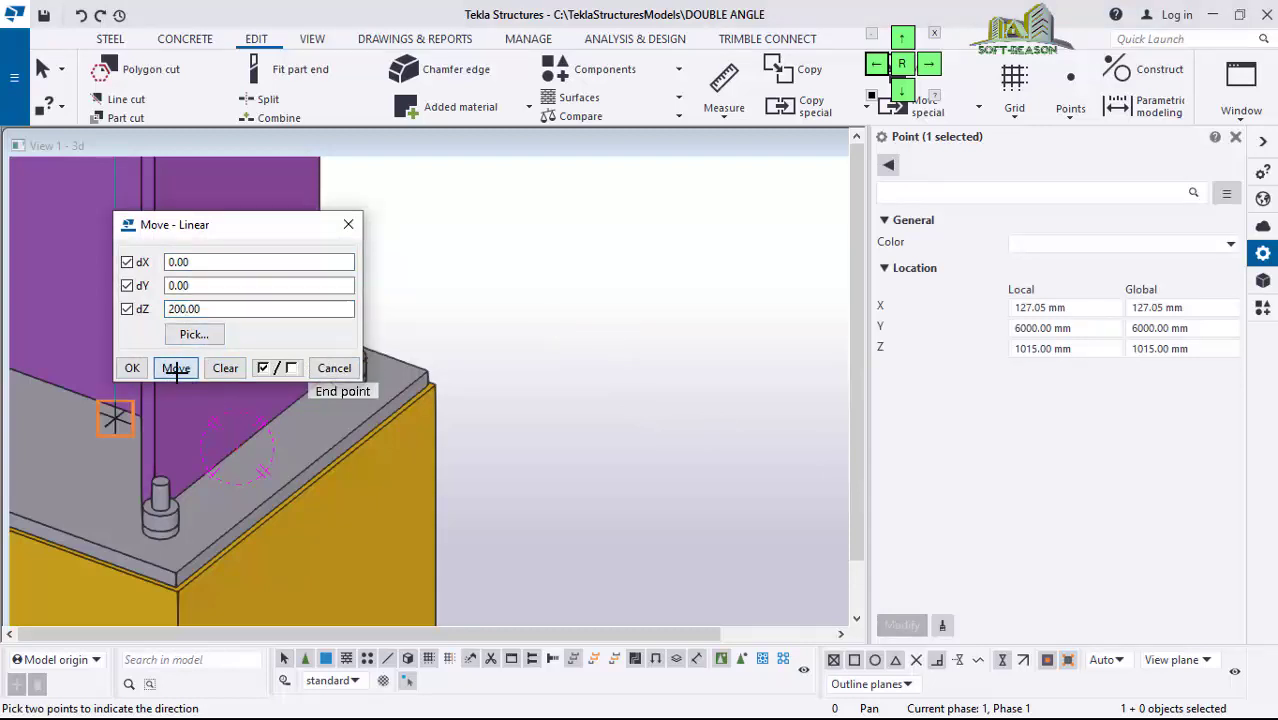
left_click(131, 368)
scroll(622, 456, "down", 3)
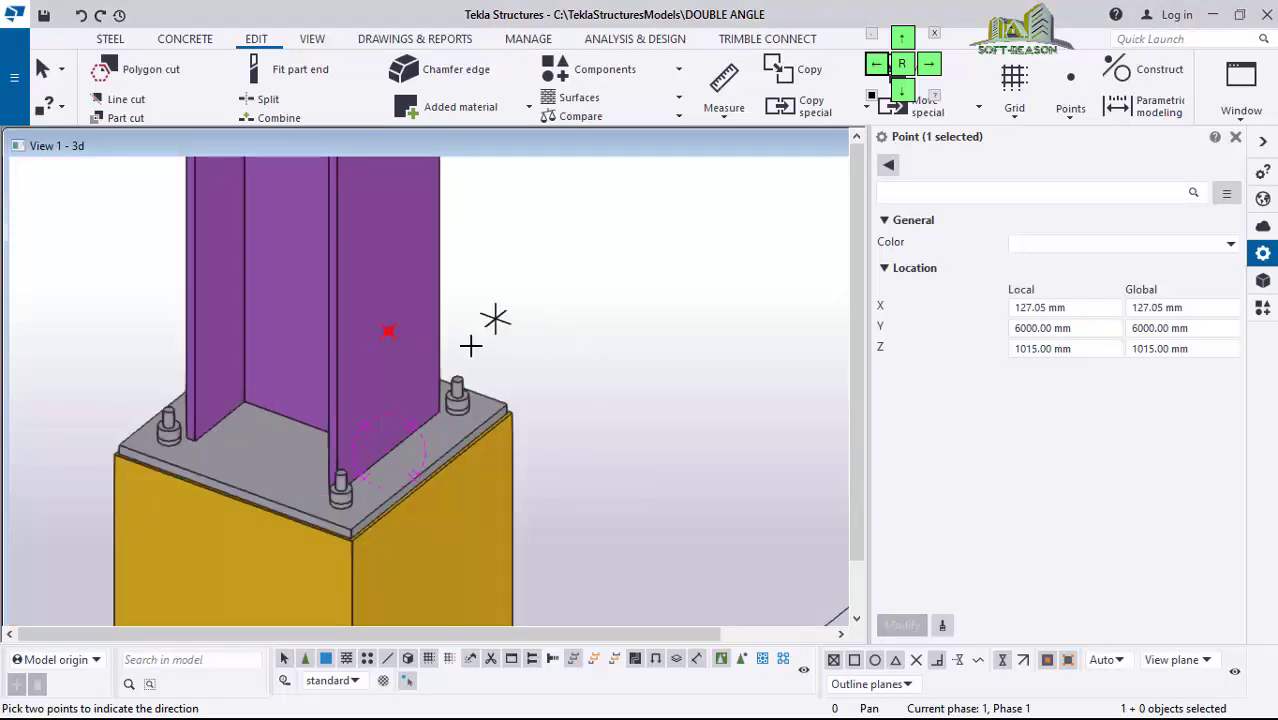
right_click(618, 286)
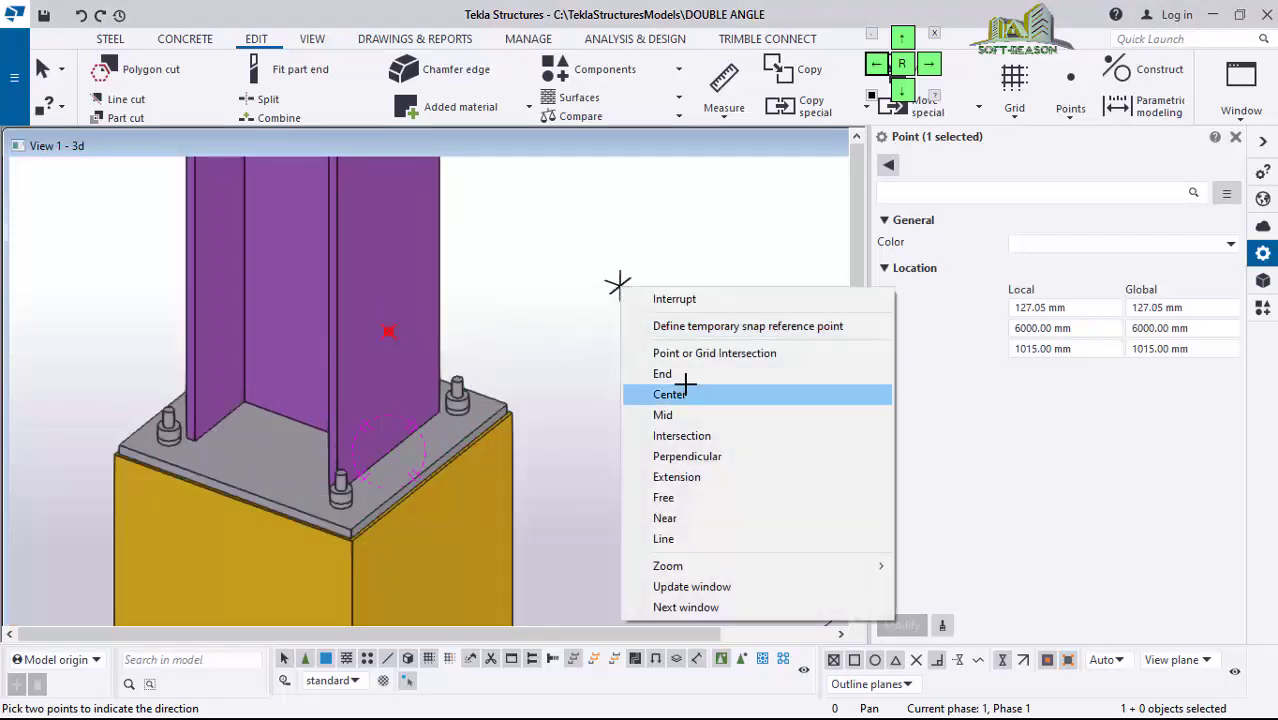
left_click(675, 299)
scroll(356, 386, "down", 5)
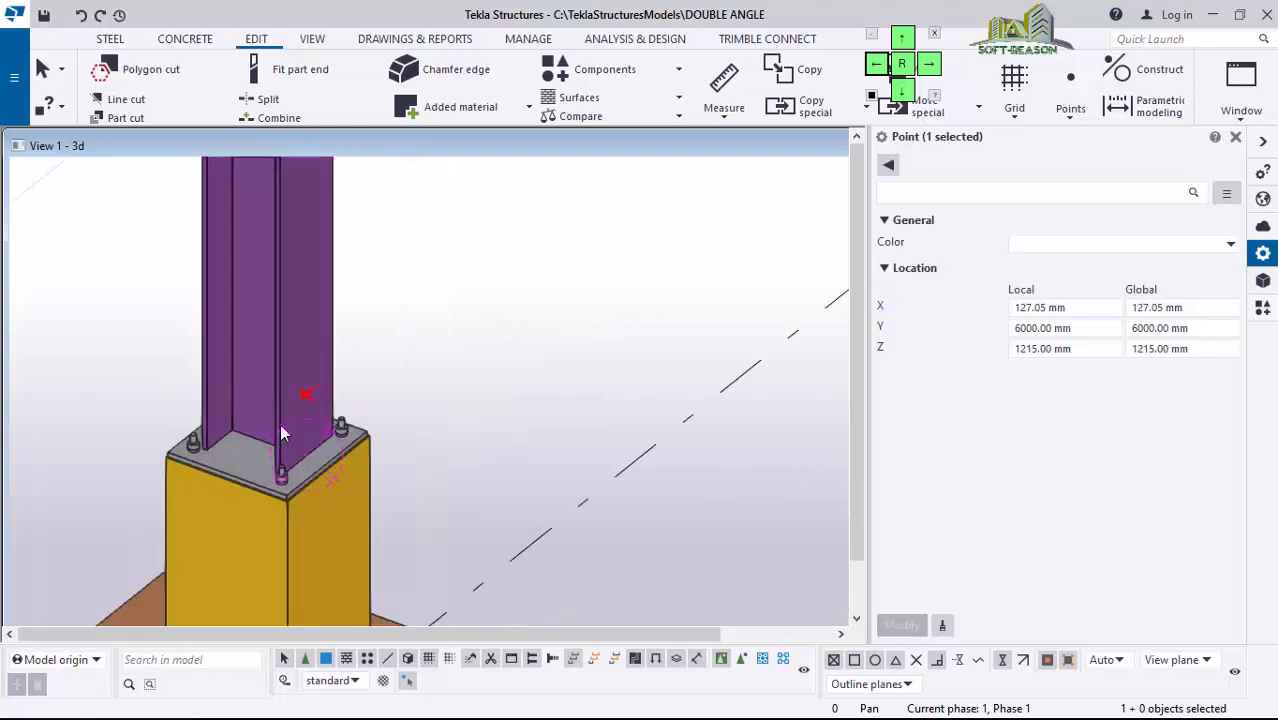
Step: Start a steel twin profile and choose the angle profile RSA75*50*8 from the RSA 75's series
left_click(111, 40)
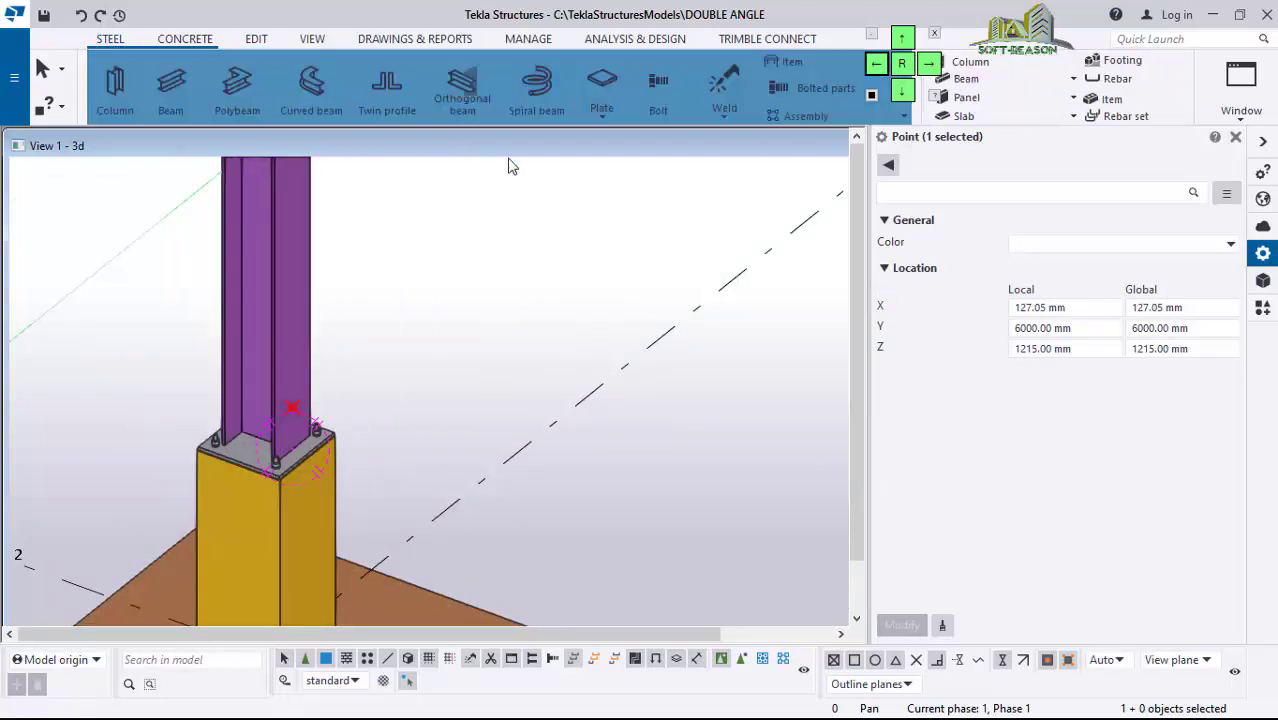
left_click(383, 112)
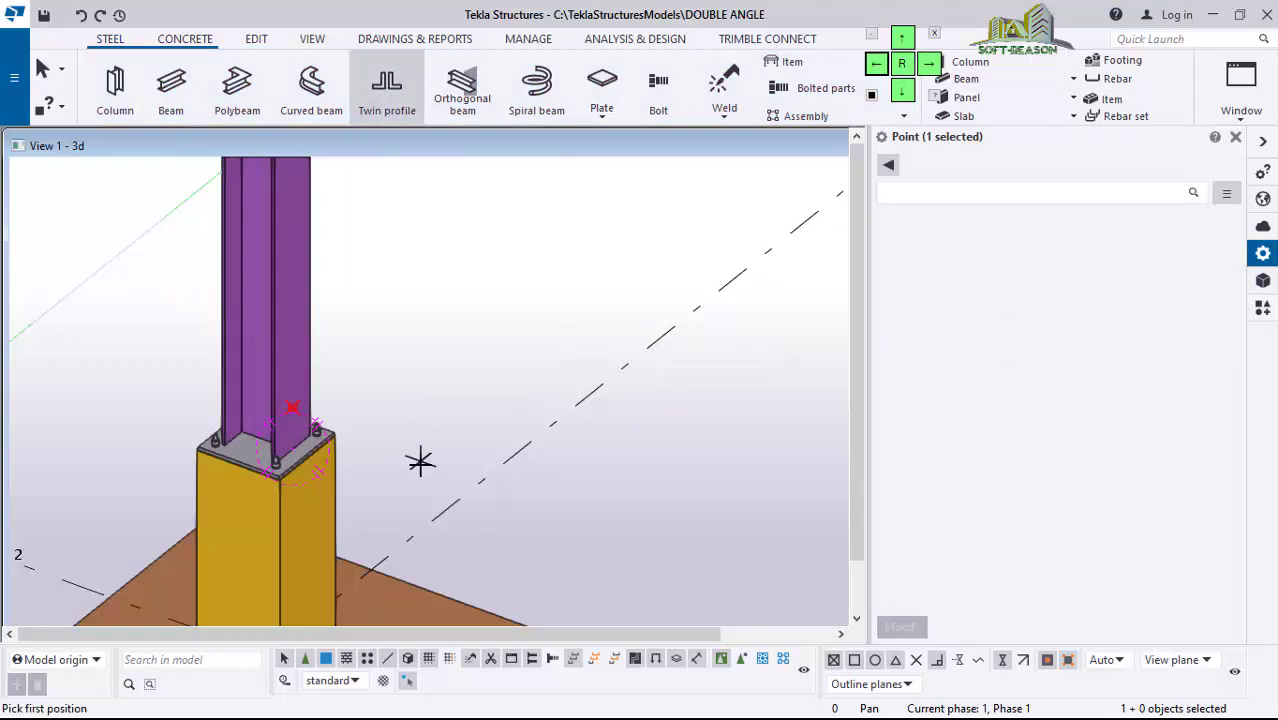
scroll(400, 420, "up", 2)
scroll(349, 517, "down", 2)
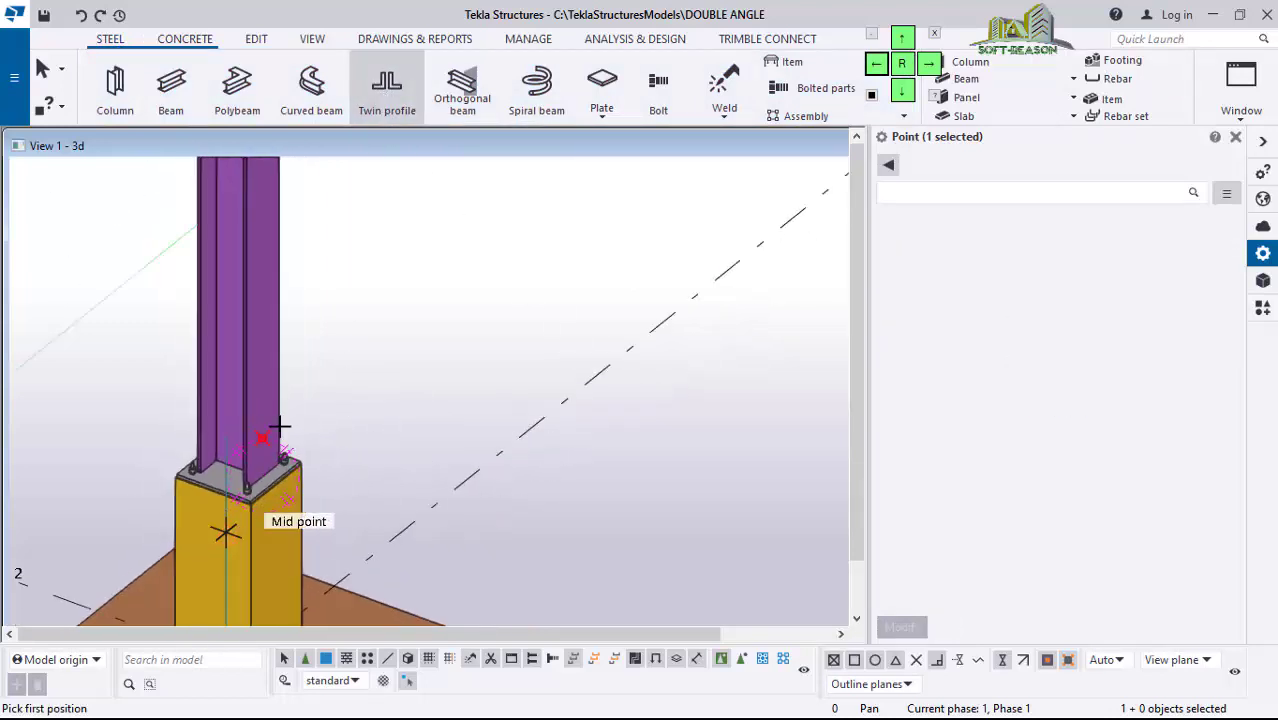
scroll(274, 434, "up", 2)
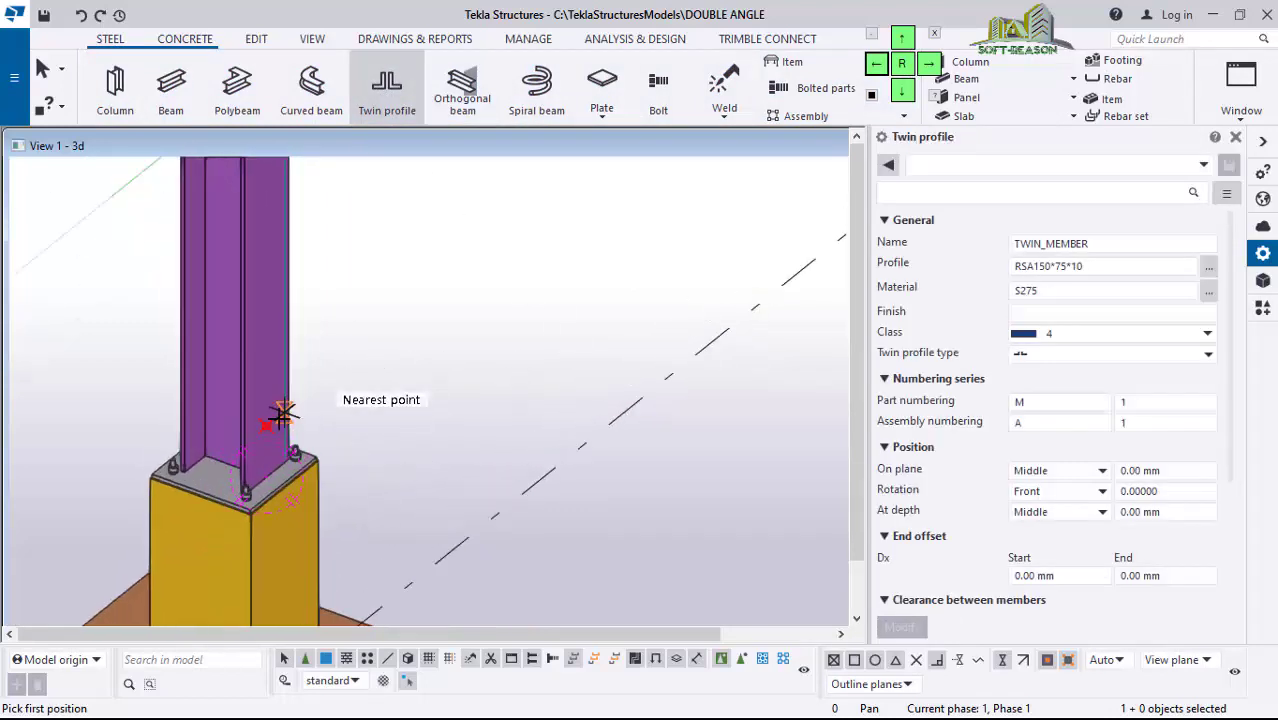
scroll(300, 420, "up", 1)
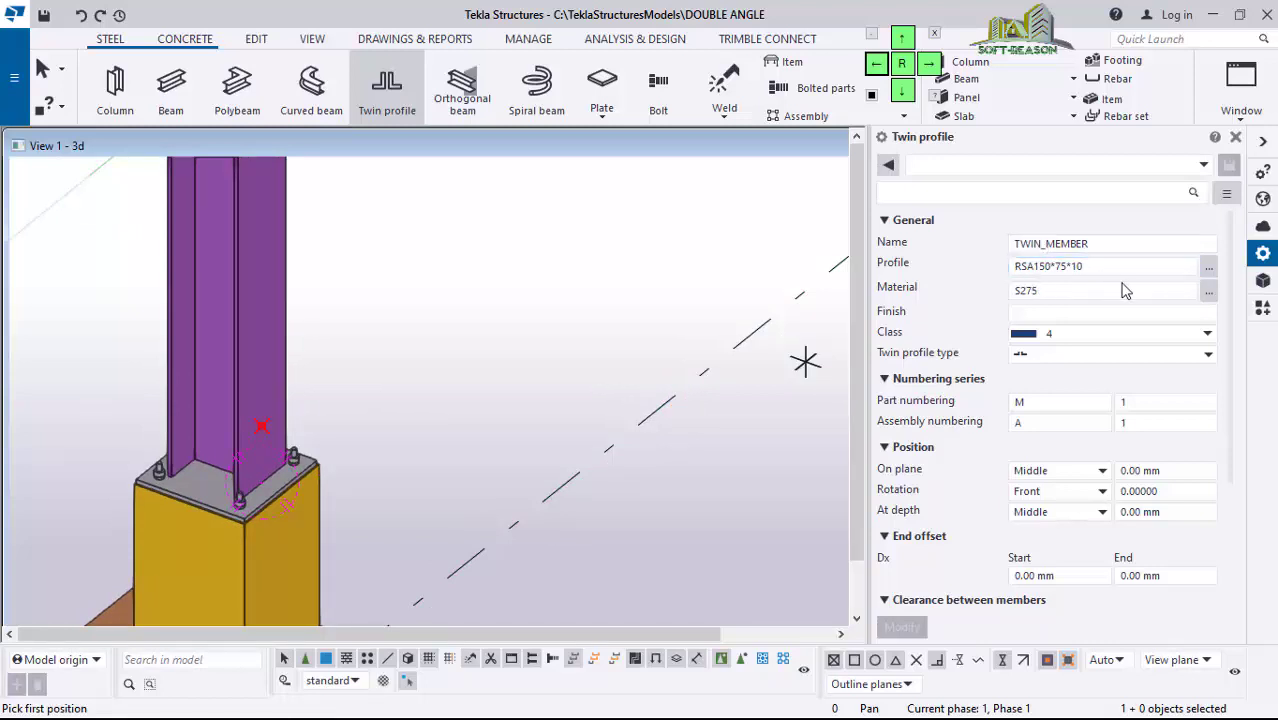
left_click(1209, 267)
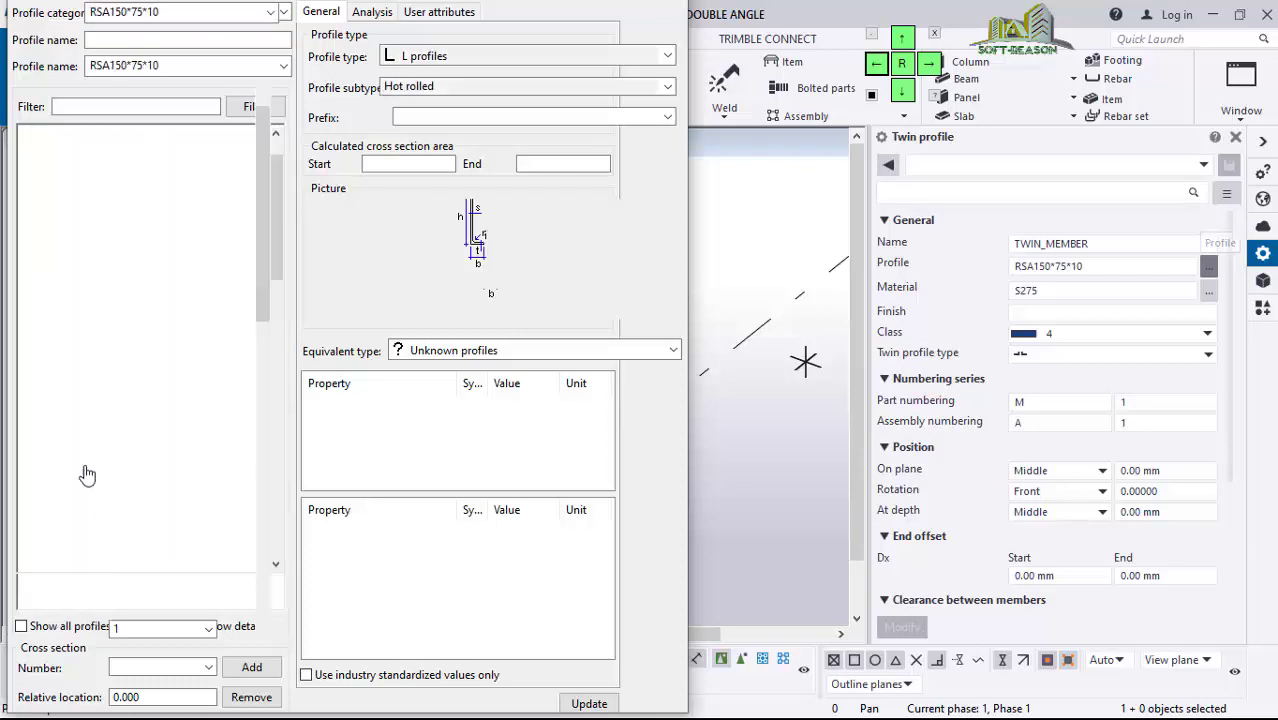
left_click(65, 249)
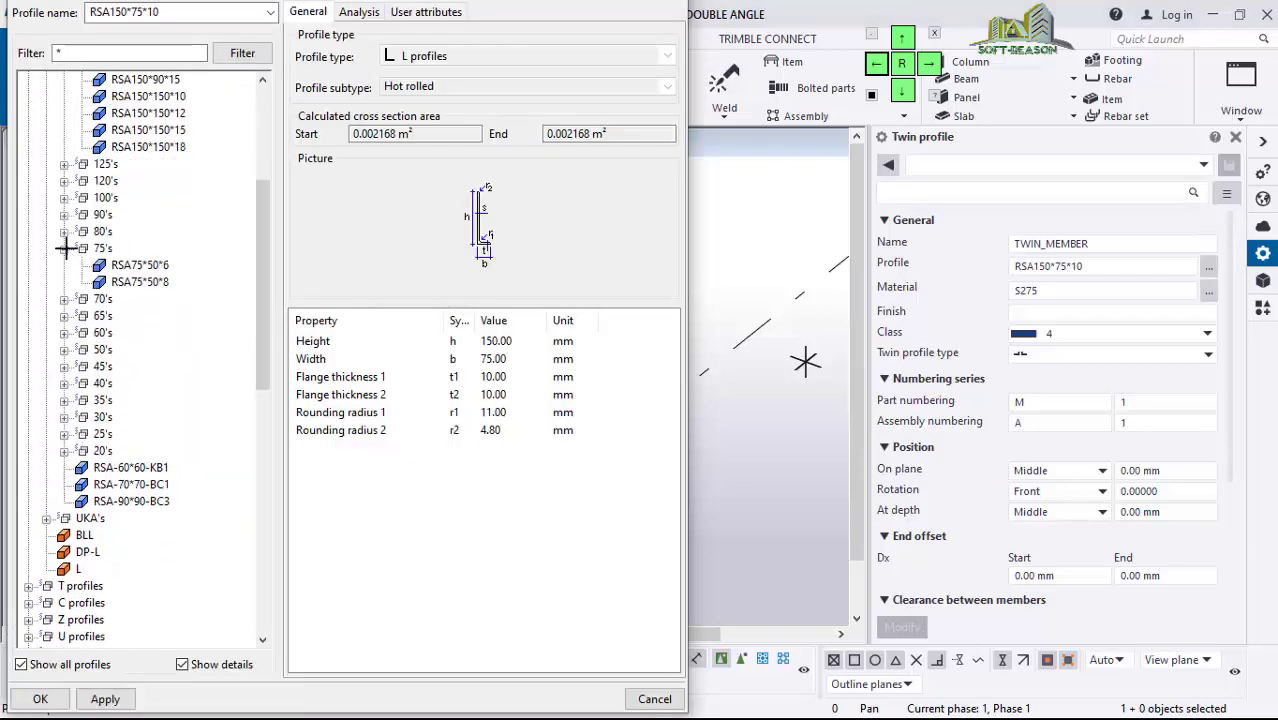
left_click(141, 282)
left_click(110, 699)
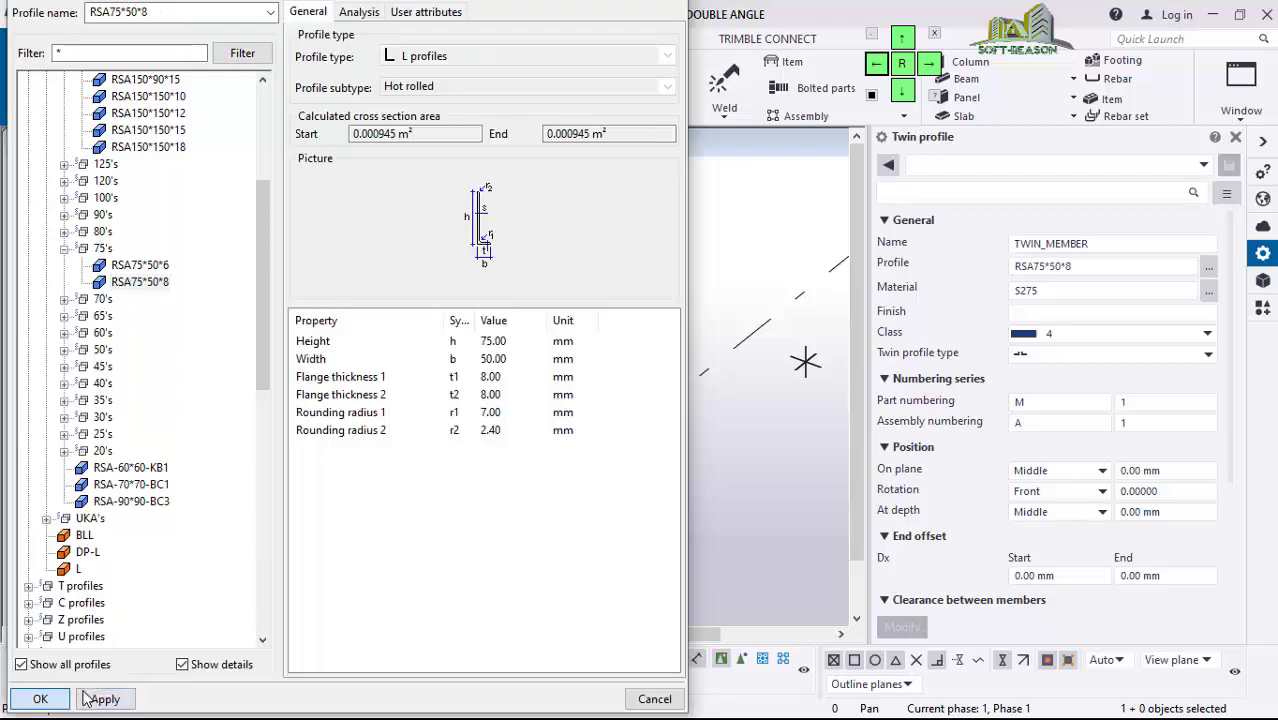
left_click(41, 700)
Step: Model the twin-profile brace from the raised point on the grid A column flange to the midpoint of the top beam, and end the command
scroll(292, 405, "up", 2)
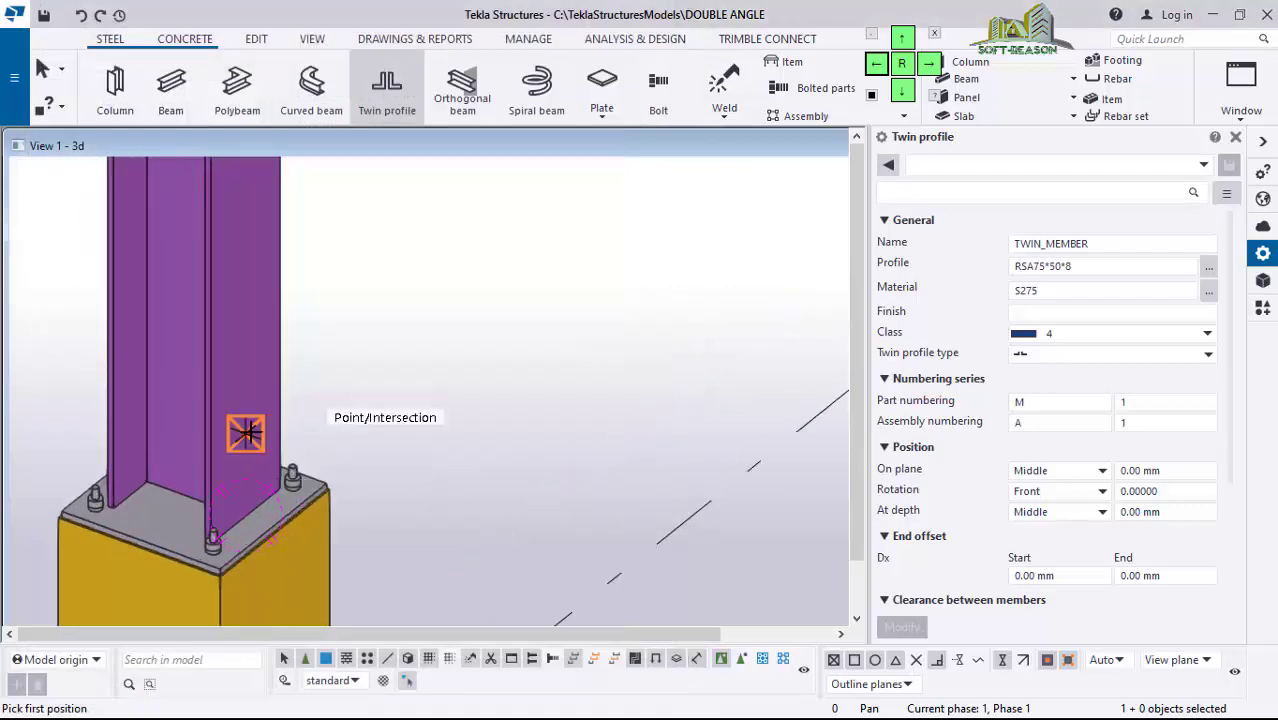
left_click(318, 510)
scroll(300, 500, "down", 6)
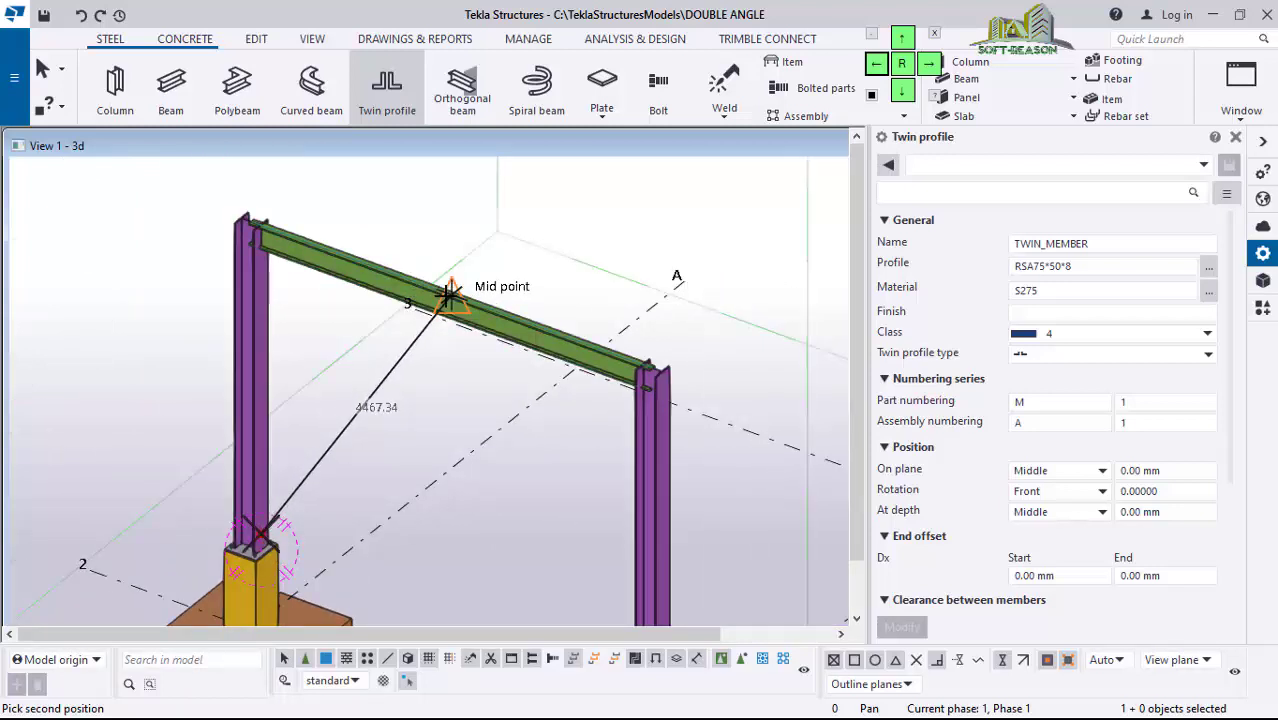
key("ctrl+p")
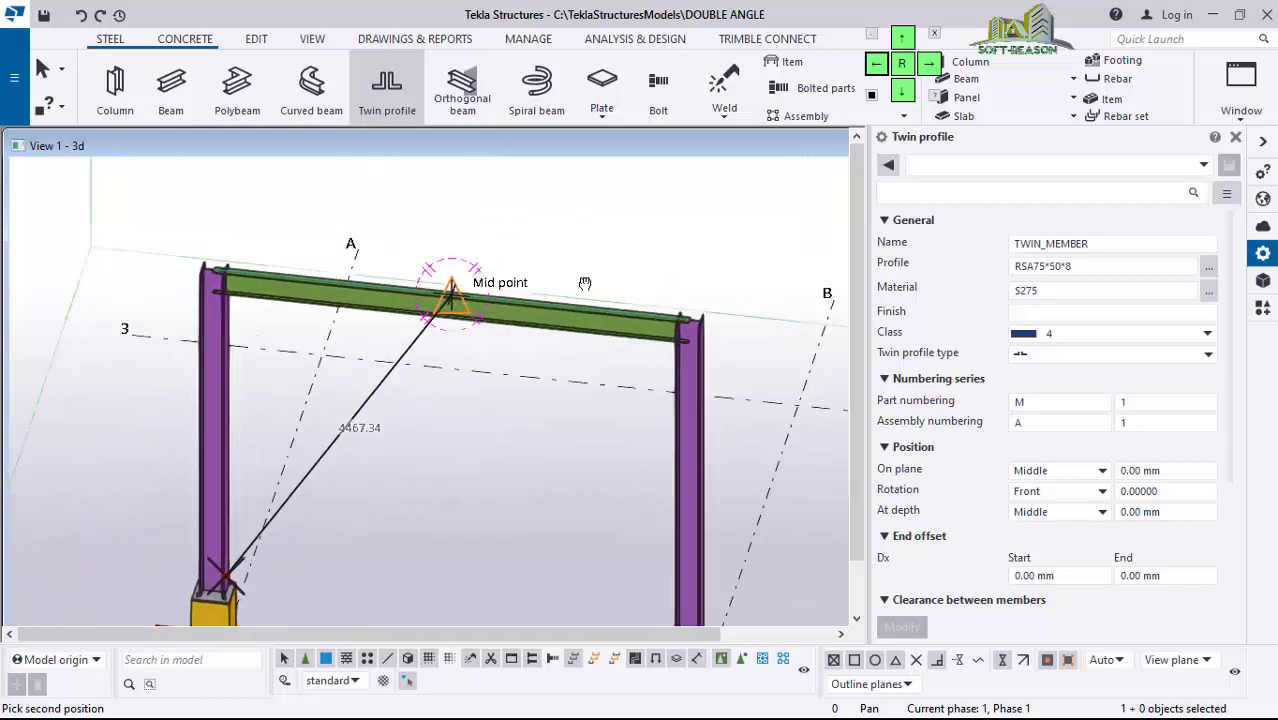
left_click(468, 275)
scroll(365, 243, "down", 3)
scroll(340, 390, "up", 6)
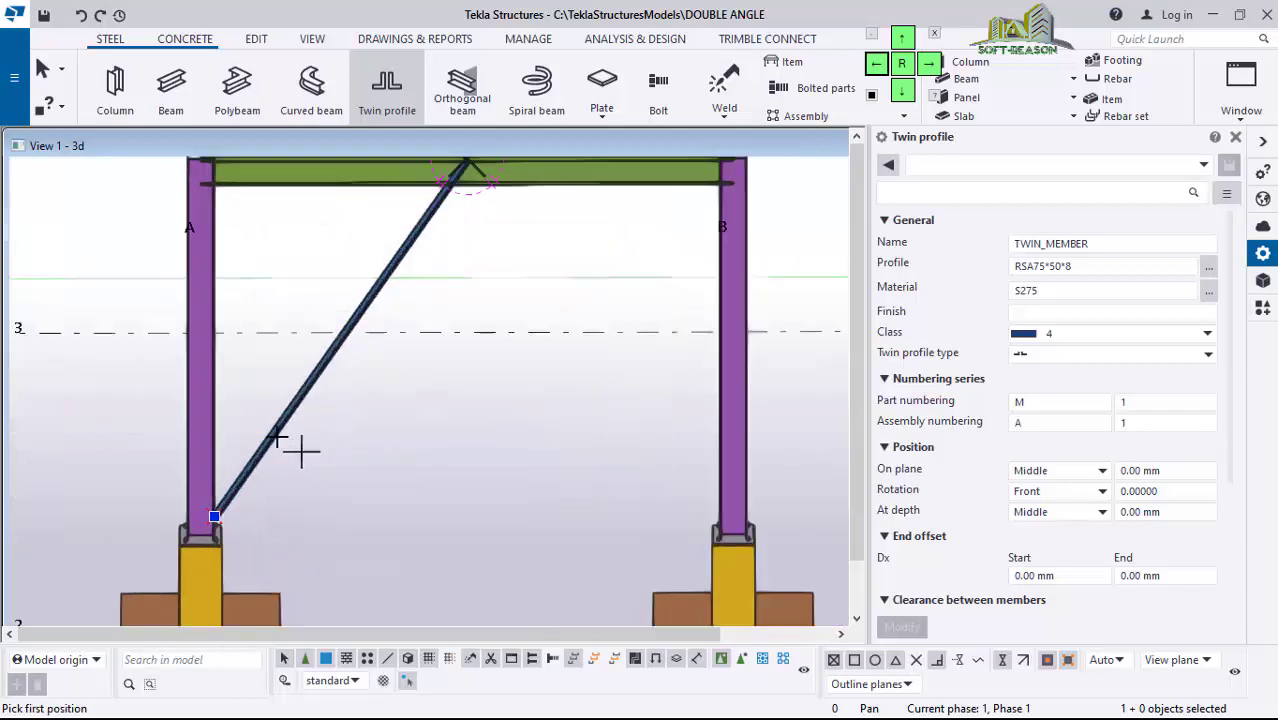
scroll(190, 545, "down", 3)
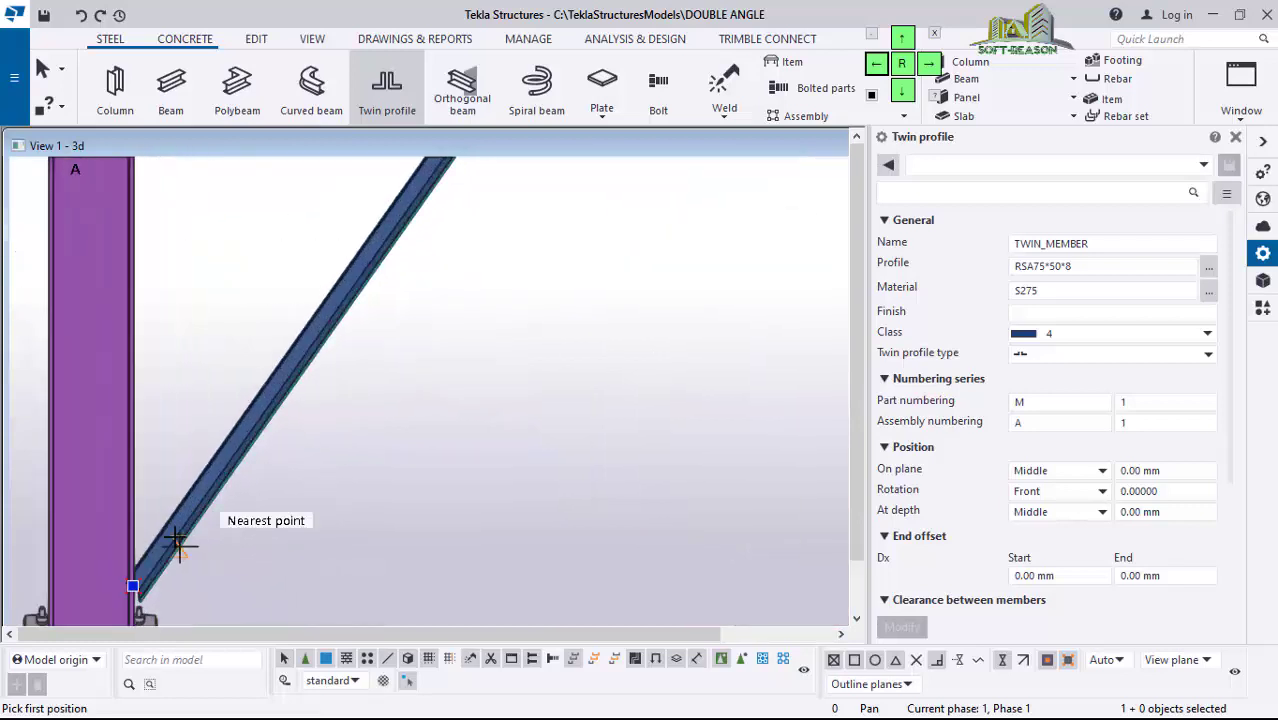
middle_click_drag(228, 531, 96, 426, "ctrl")
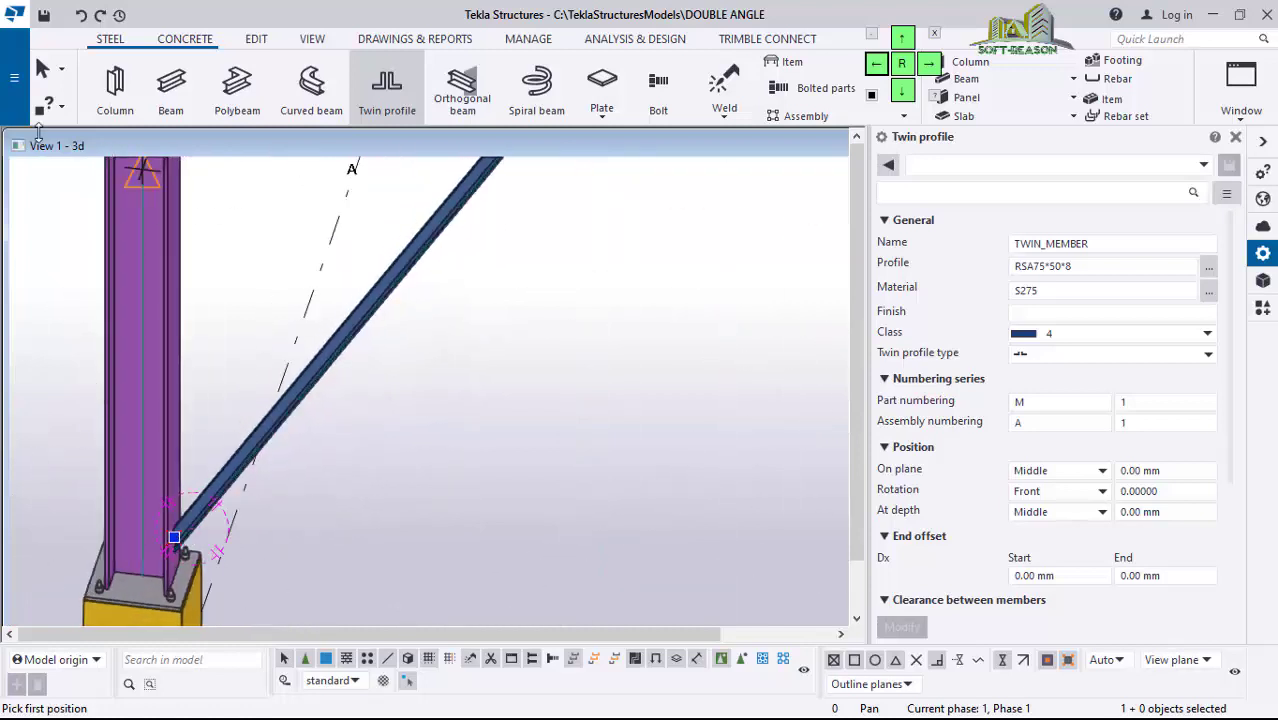
right_click(560, 284)
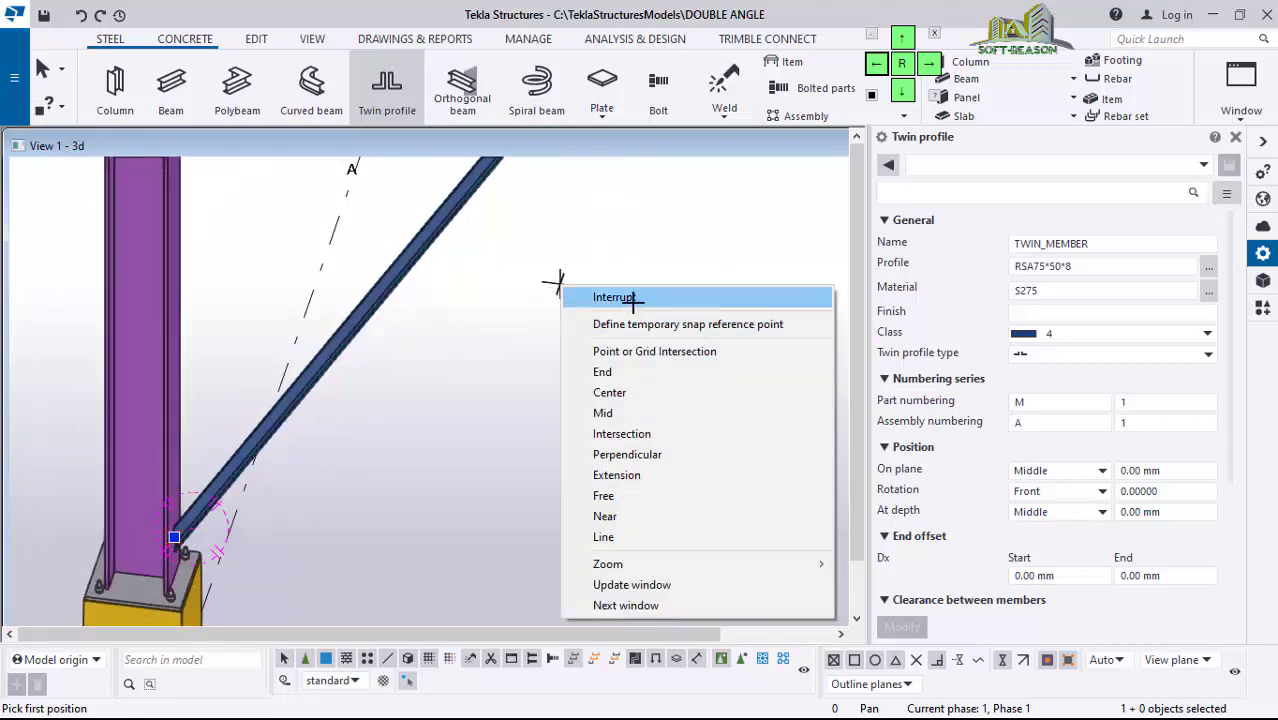
left_click(632, 297)
Step: Select both angles of the twin-profile brace, set their rotation to Below, apply the change and clear the selection
scroll(235, 491, "up", 5)
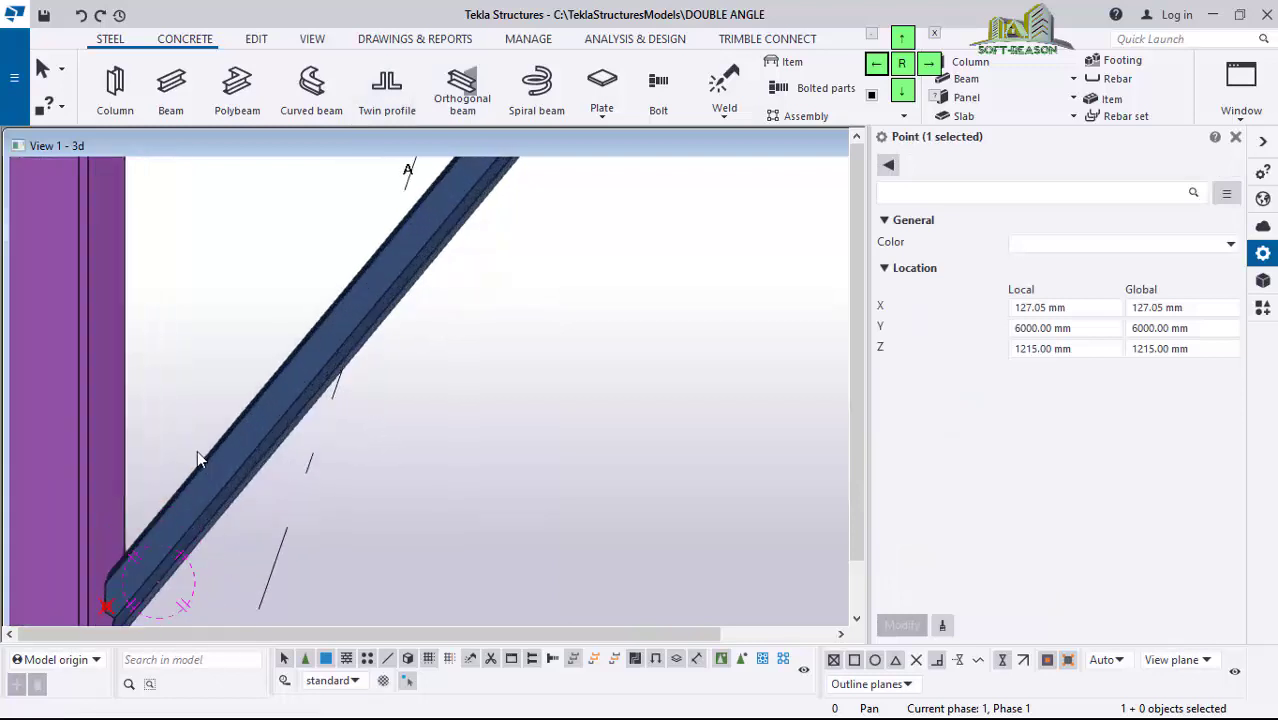
scroll(300, 330, "down", 3)
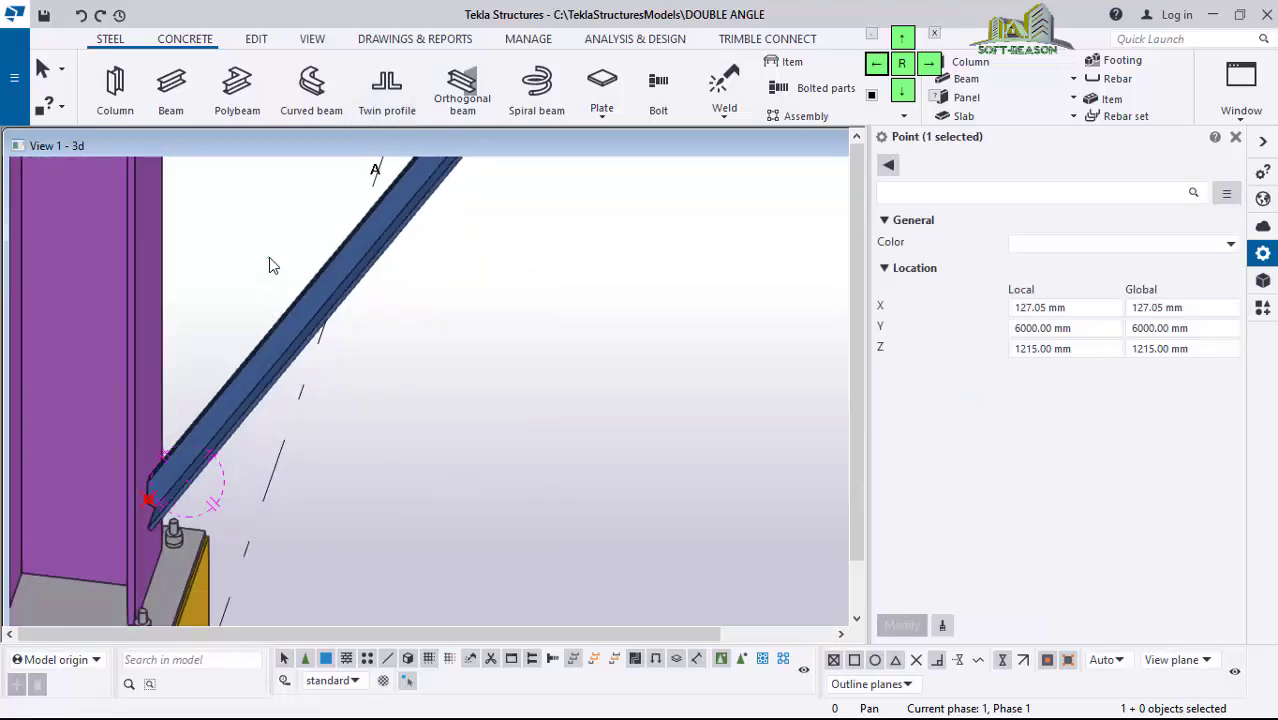
scroll(285, 340, "down", 1)
left_click_drag(213, 433, 206, 456)
scroll(236, 362, "up", 3)
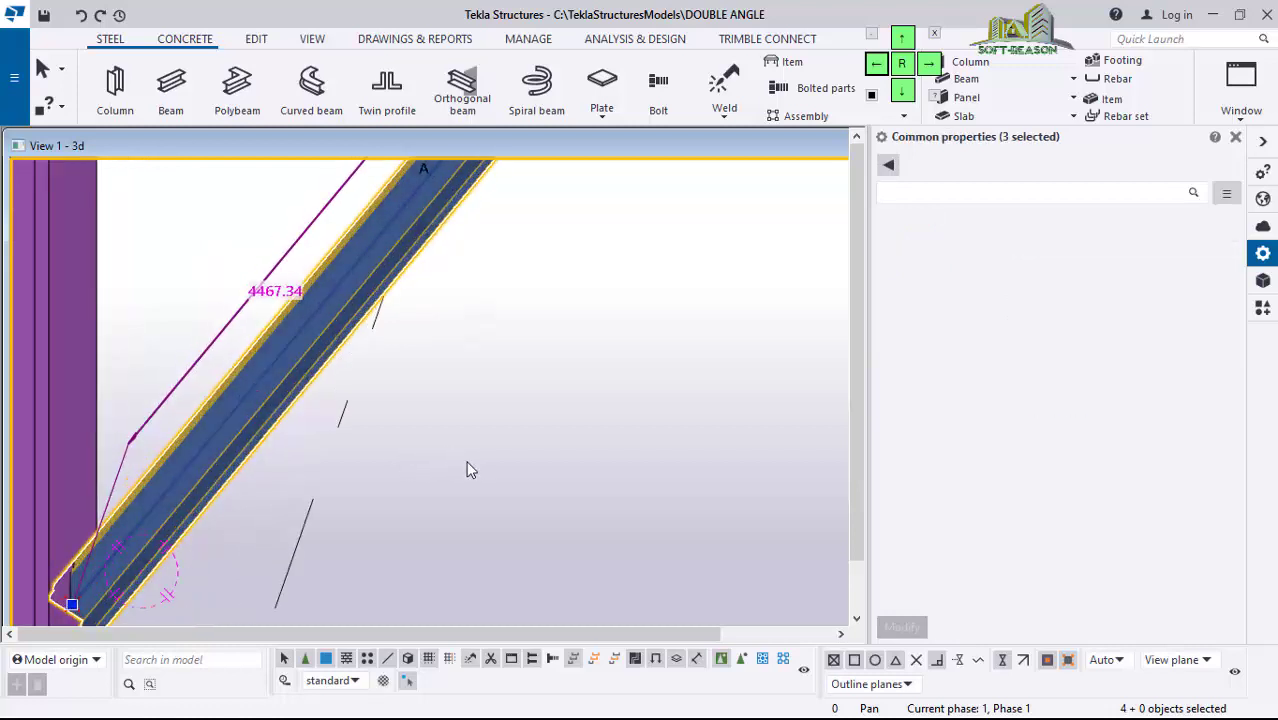
scroll(462, 445, "up", 2)
left_click(503, 392)
mouse_move(503, 392)
middle_mouse_down("ctrl")
mouse_move(365, 374)
mouse_move(280, 465)
mouse_move(241, 423)
mouse_move(257, 428)
mouse_move(273, 333)
middle_mouse_up("ctrl")
left_click(241, 423)
left_click(285, 337, "ctrl")
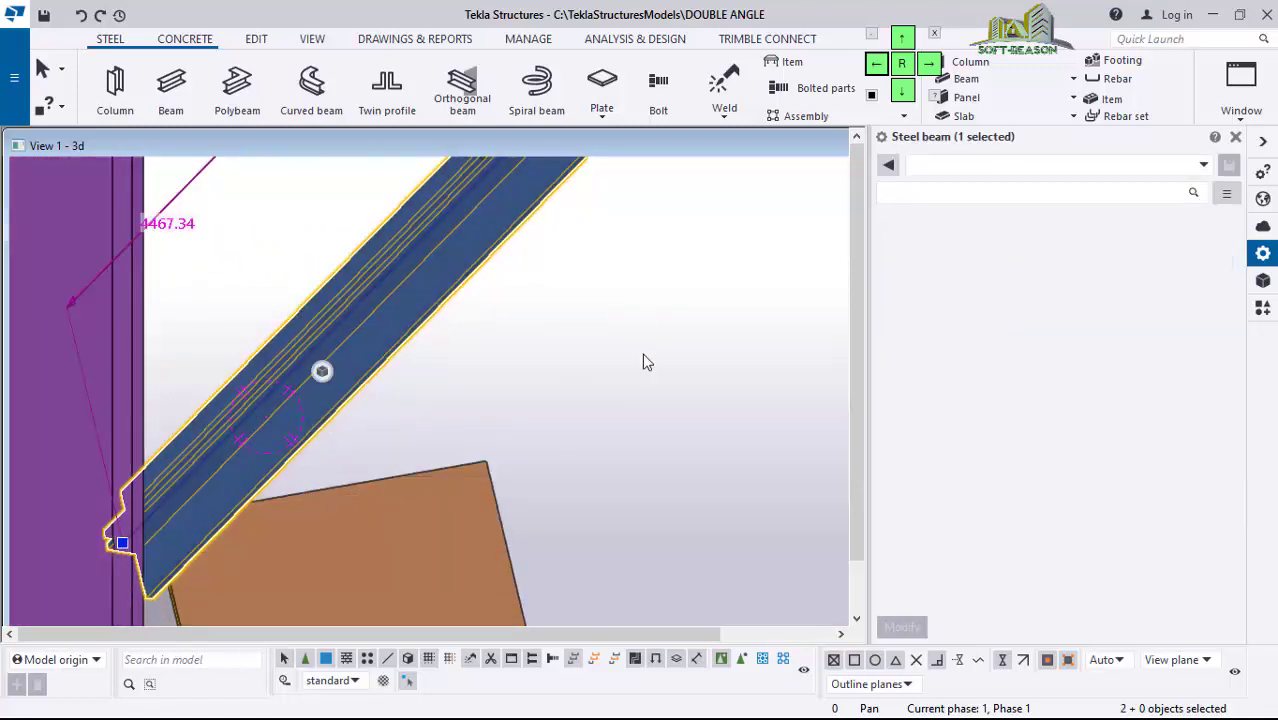
middle_click_drag(448, 484, 478, 486, "ctrl")
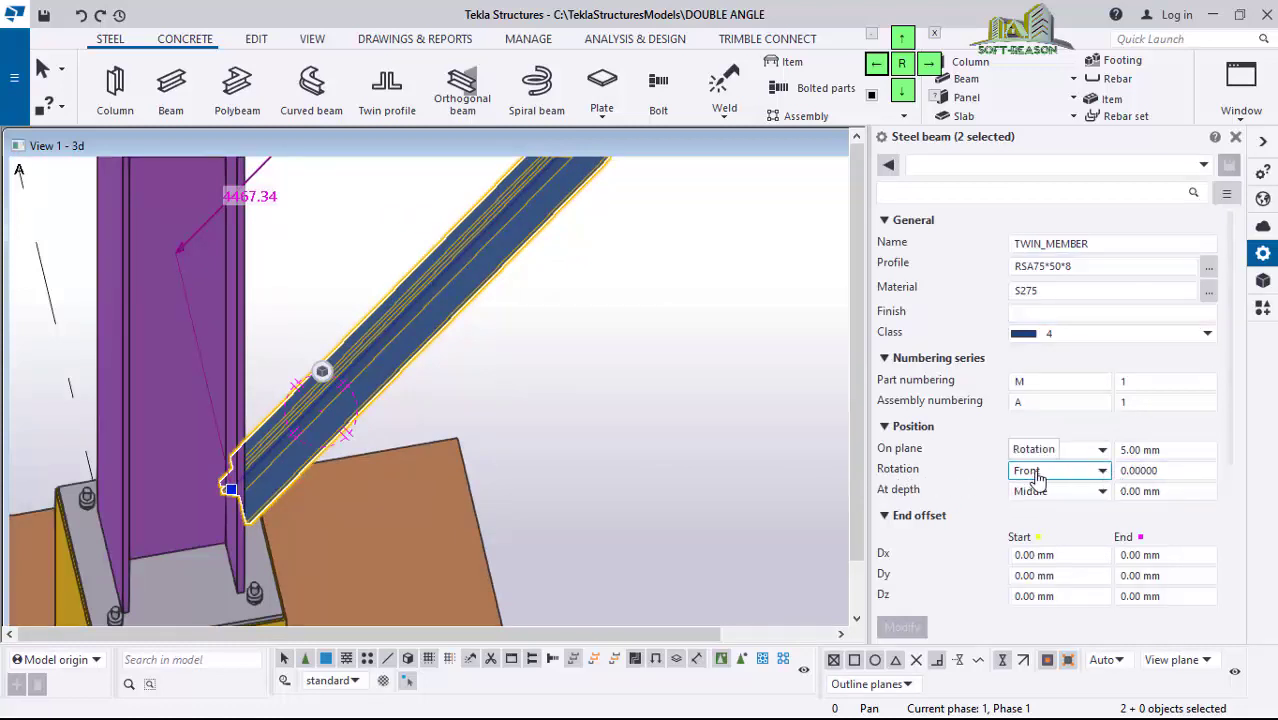
left_click(1102, 472)
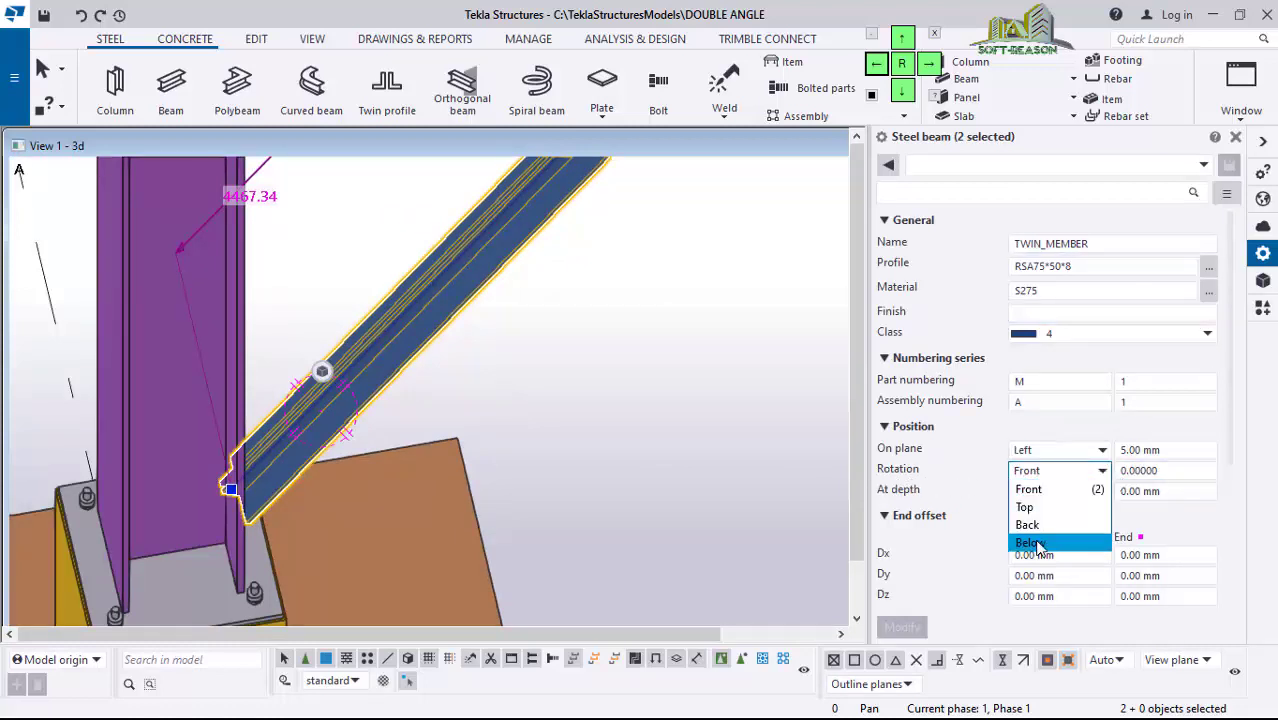
left_click(1040, 541)
left_click(902, 628)
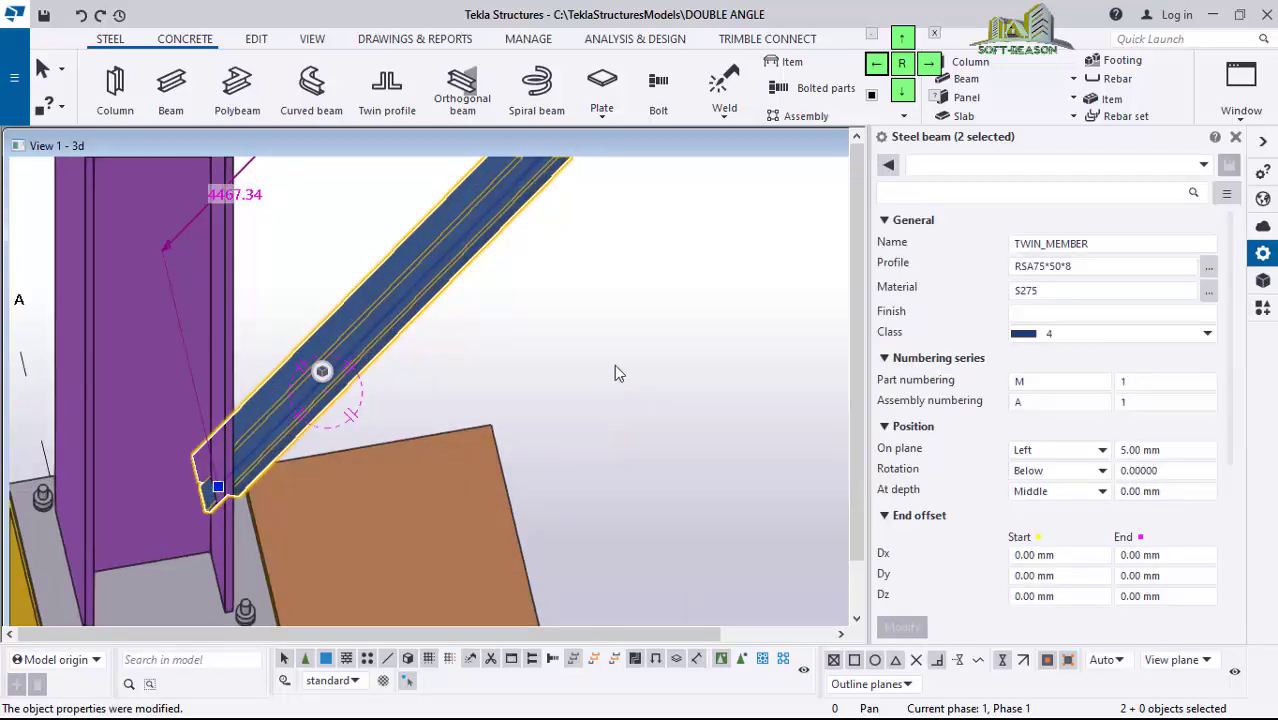
left_click(595, 317)
Step: Examine the orientation of the double angles where the brace meets the grid A column above the base plate
scroll(300, 355, "up", 5)
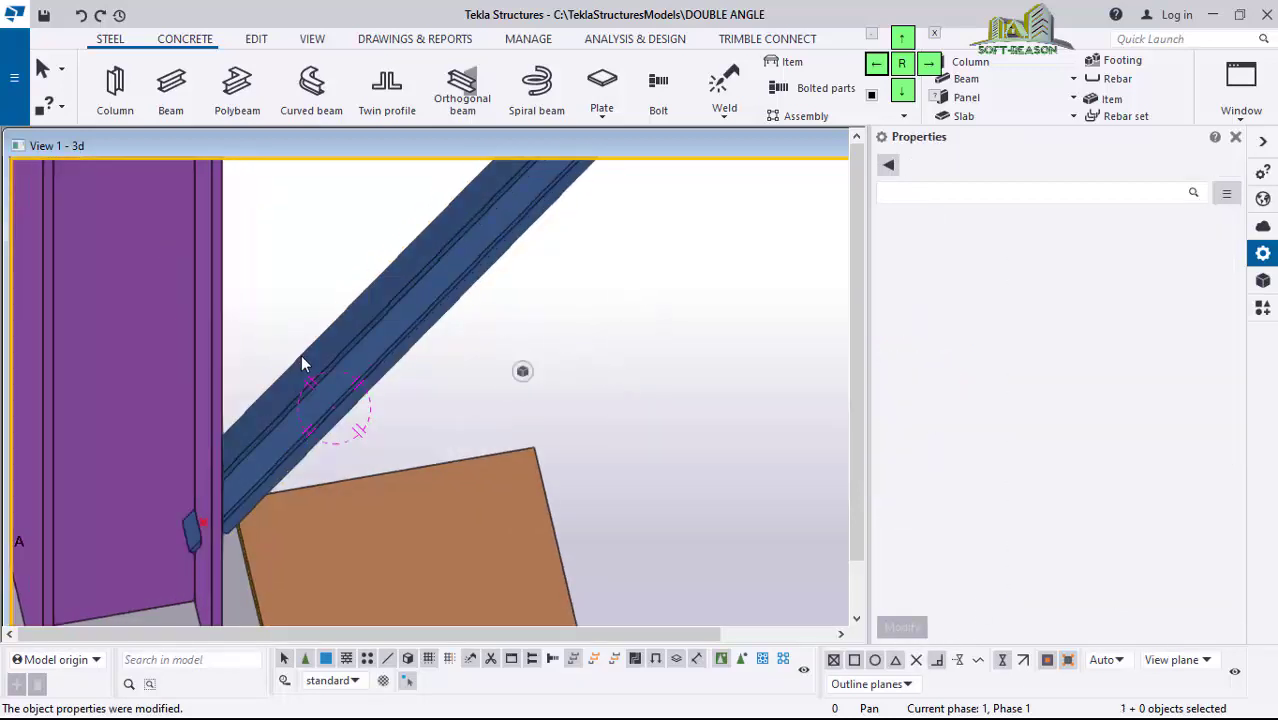
scroll(533, 451, "down", 5)
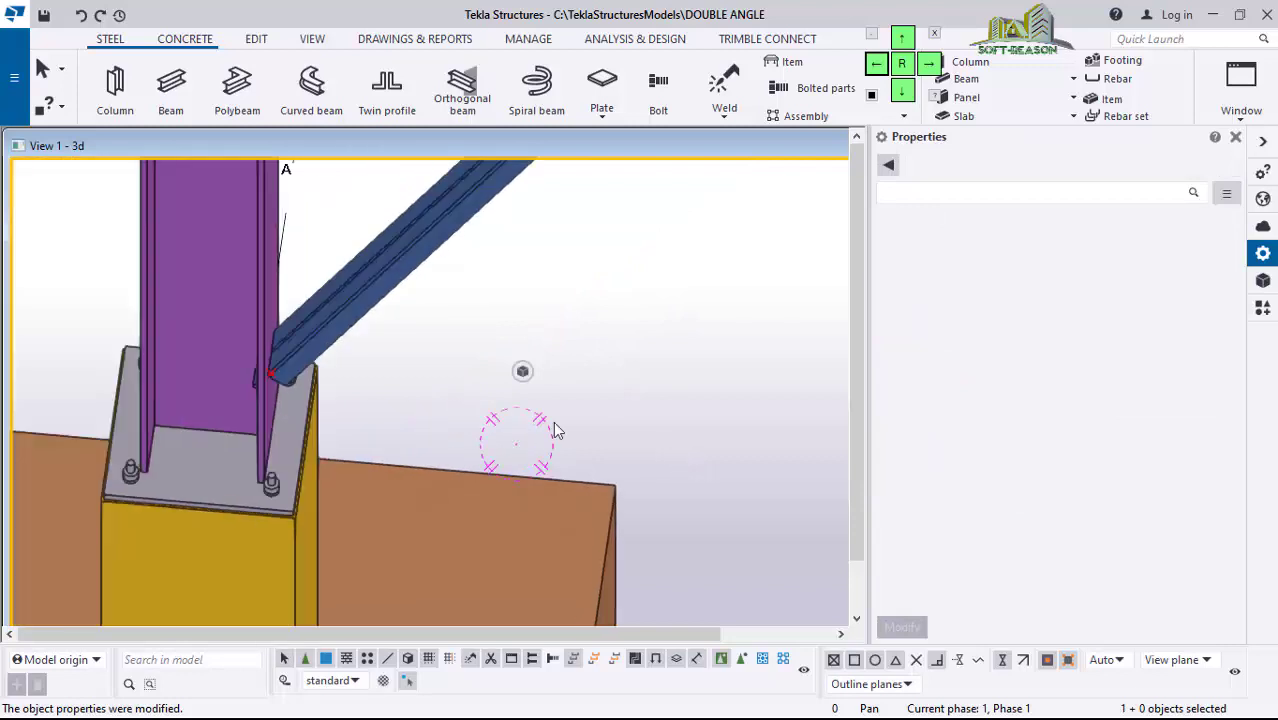
scroll(334, 297, "up", 3)
middle_click_drag(352, 381, 278, 398)
scroll(278, 398, "down", 3)
mouse_move(250, 450)
middle_mouse_down("ctrl")
mouse_move(220, 448)
mouse_move(284, 467)
mouse_move(279, 447)
mouse_move(365, 546)
mouse_move(330, 530)
mouse_move(262, 451)
middle_mouse_up("ctrl")
scroll(354, 484, "down", 2)
middle_click_drag(354, 484, 371, 510, "ctrl")
scroll(374, 510, "up", 6)
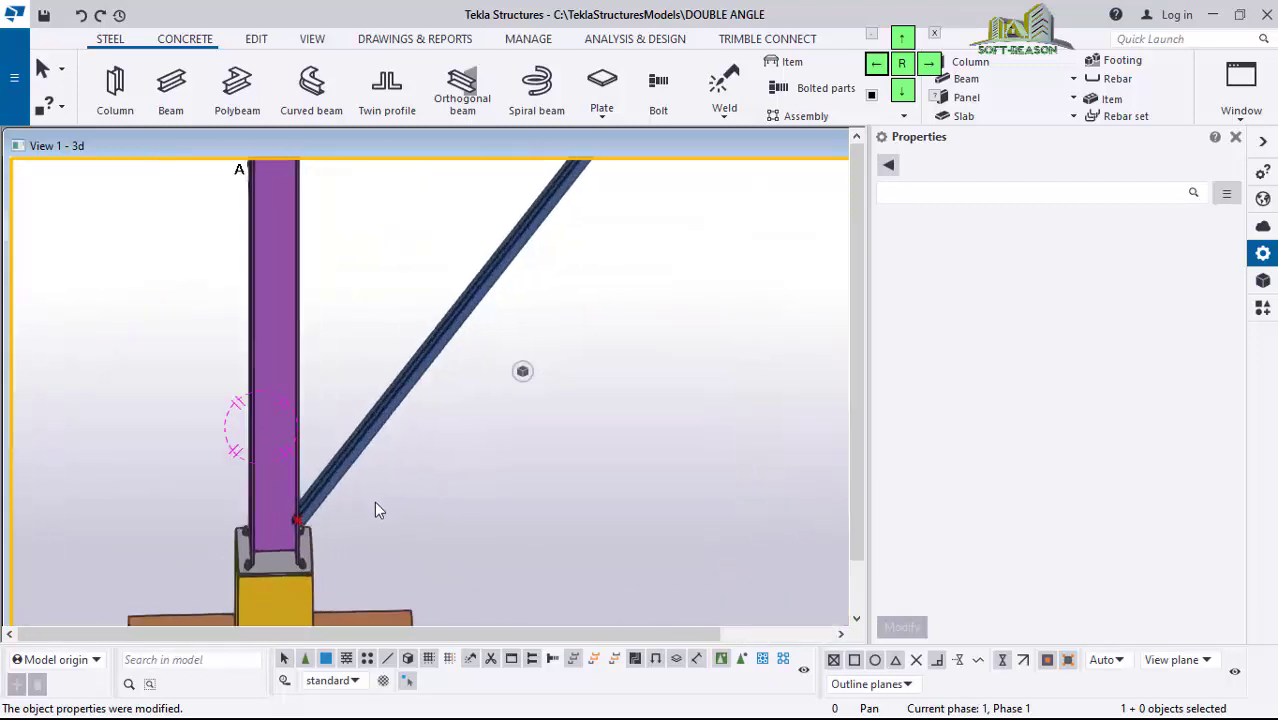
middle_click_drag(258, 500, 308, 465, "ctrl")
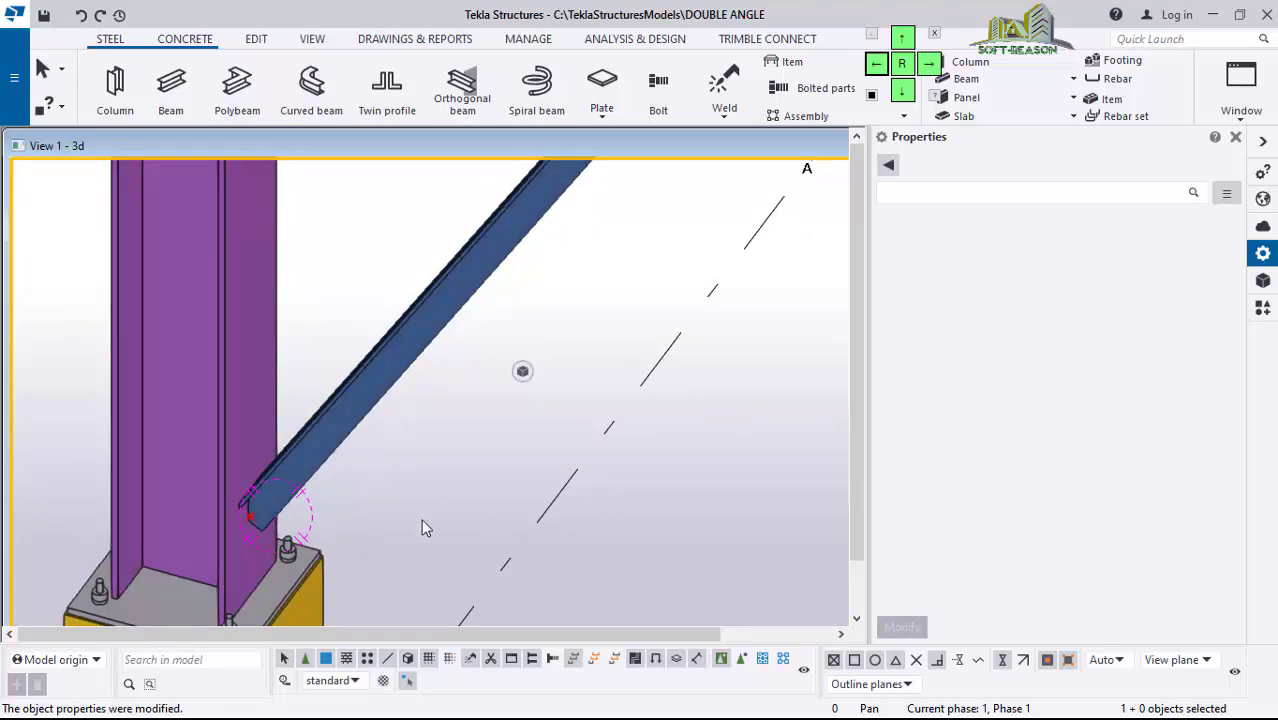
Step: Find the steel bracing connections in the component catalog and start the Bolted gusset (11) connection
left_click(1090, 193)
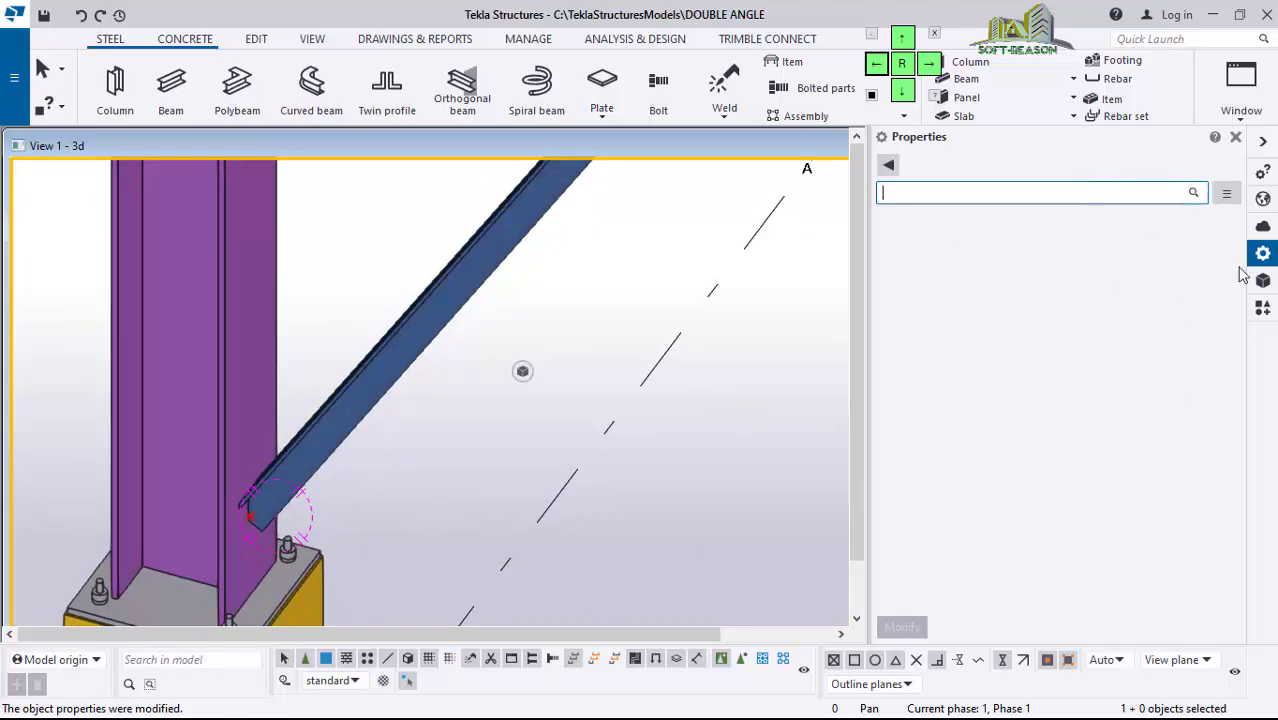
left_click(1262, 310)
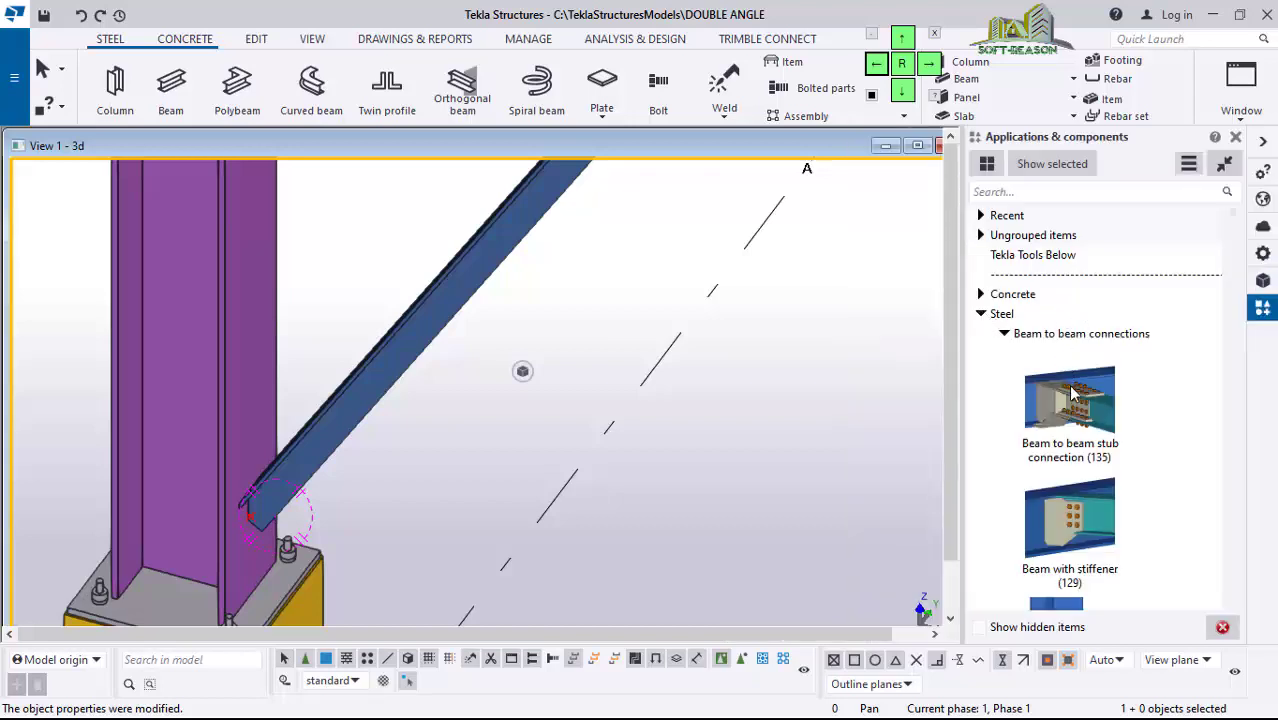
left_click(982, 314)
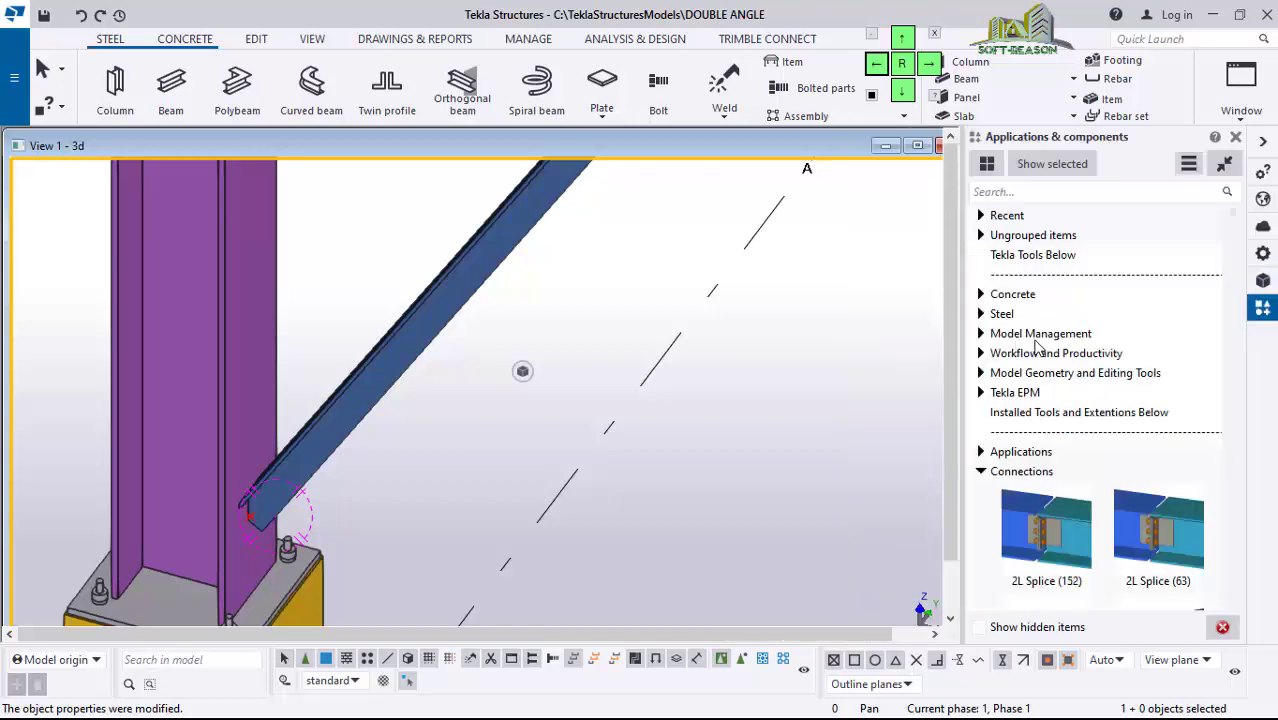
left_click(982, 314)
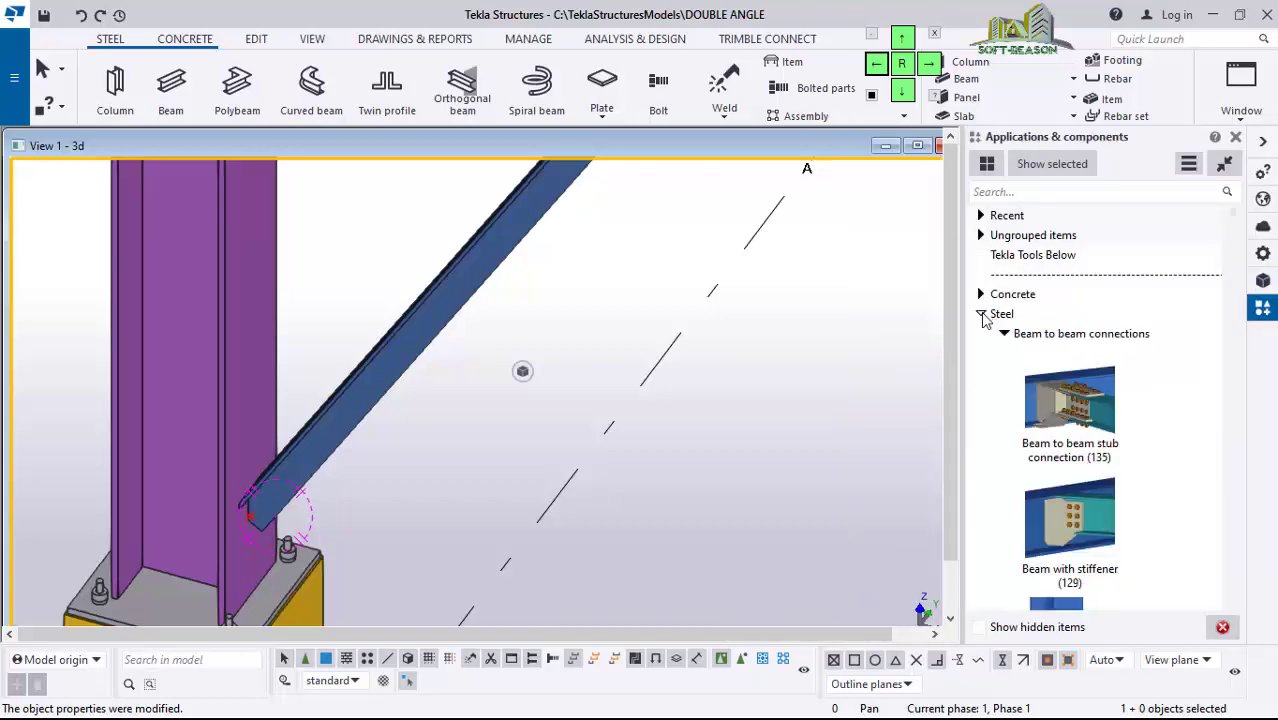
scroll(1070, 410, "down", 3)
scroll(1010, 290, "up", 3)
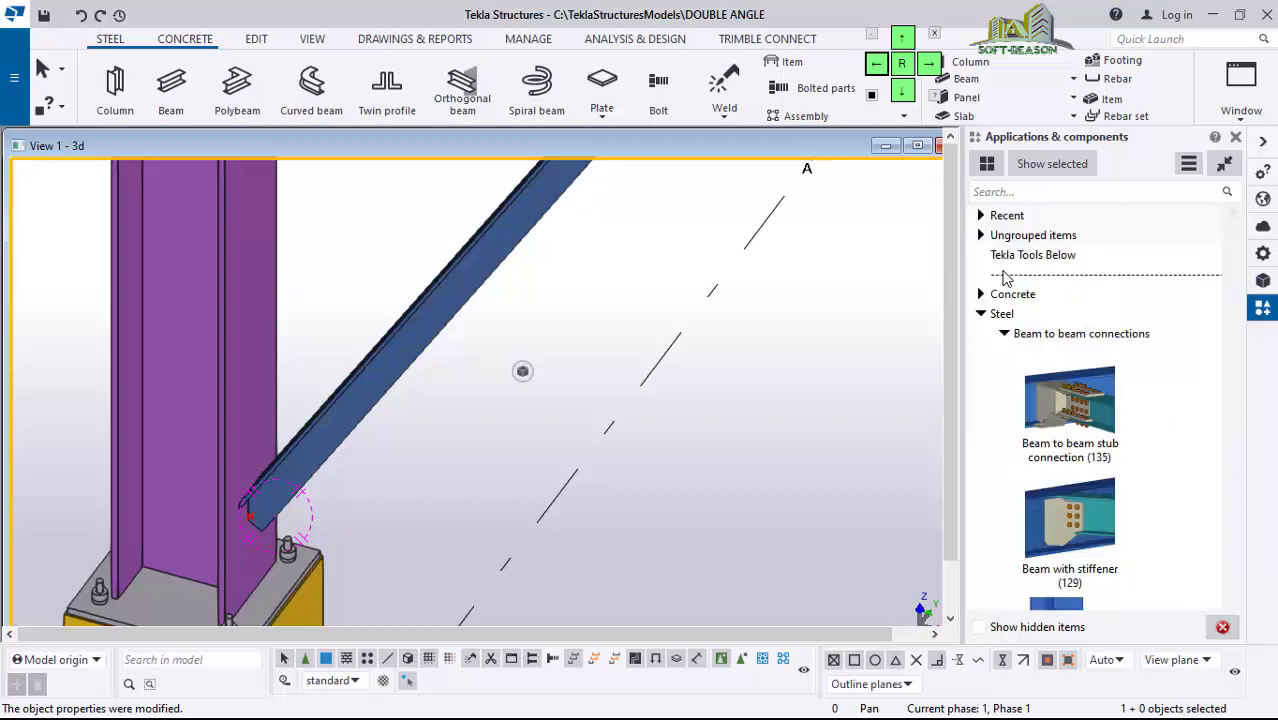
left_click(1005, 335)
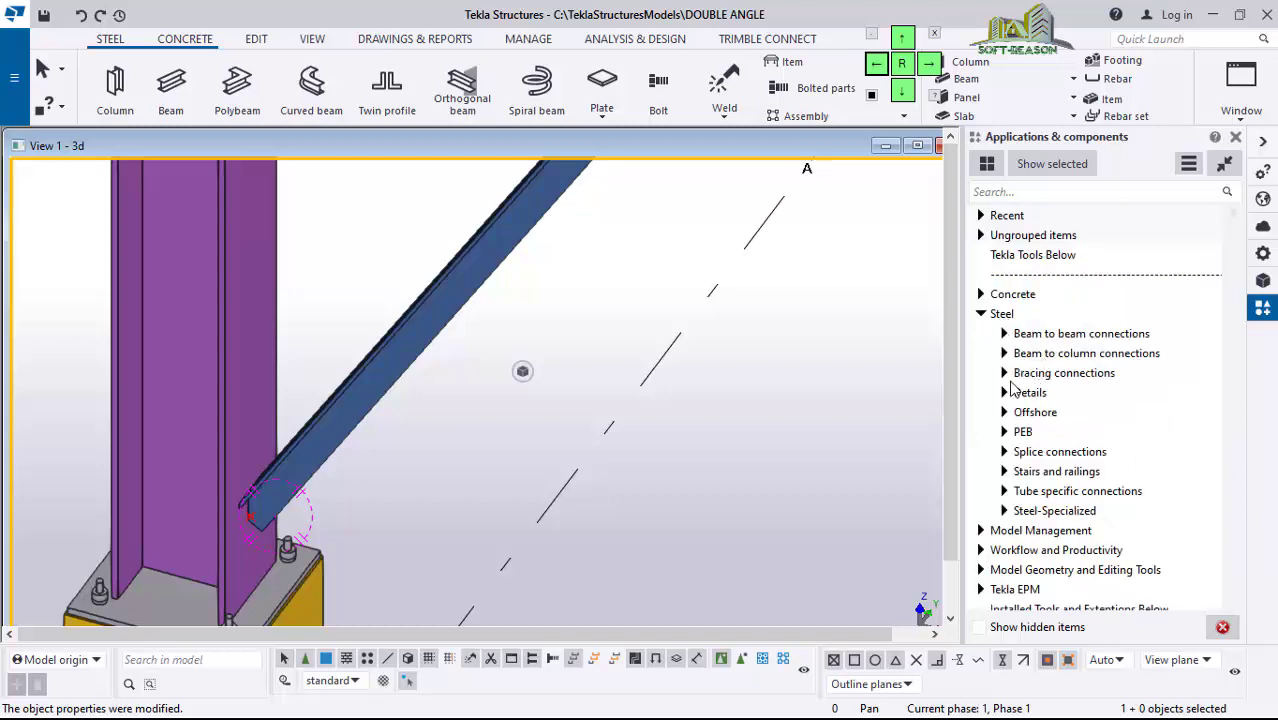
left_click(1005, 373)
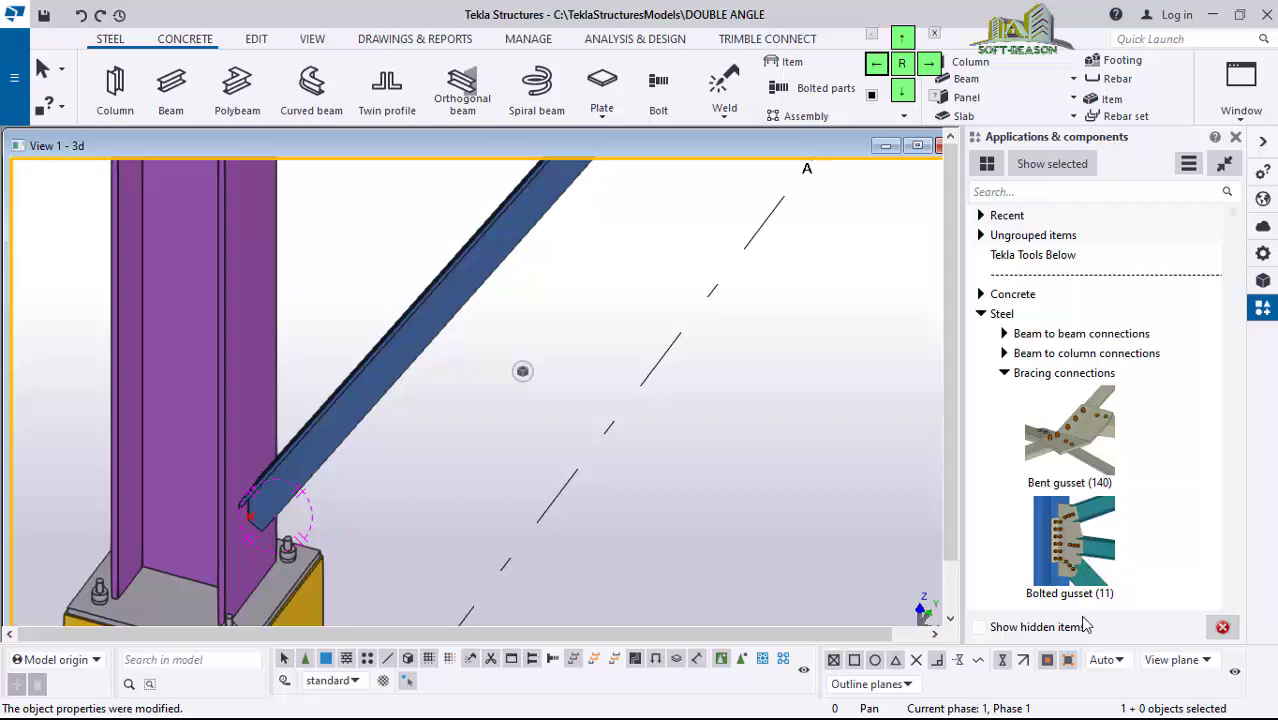
left_click(1095, 565)
Step: Create the bolted gusset with the grid A column as main part and both brace angles as secondary parts, and end the command
left_click(242, 336)
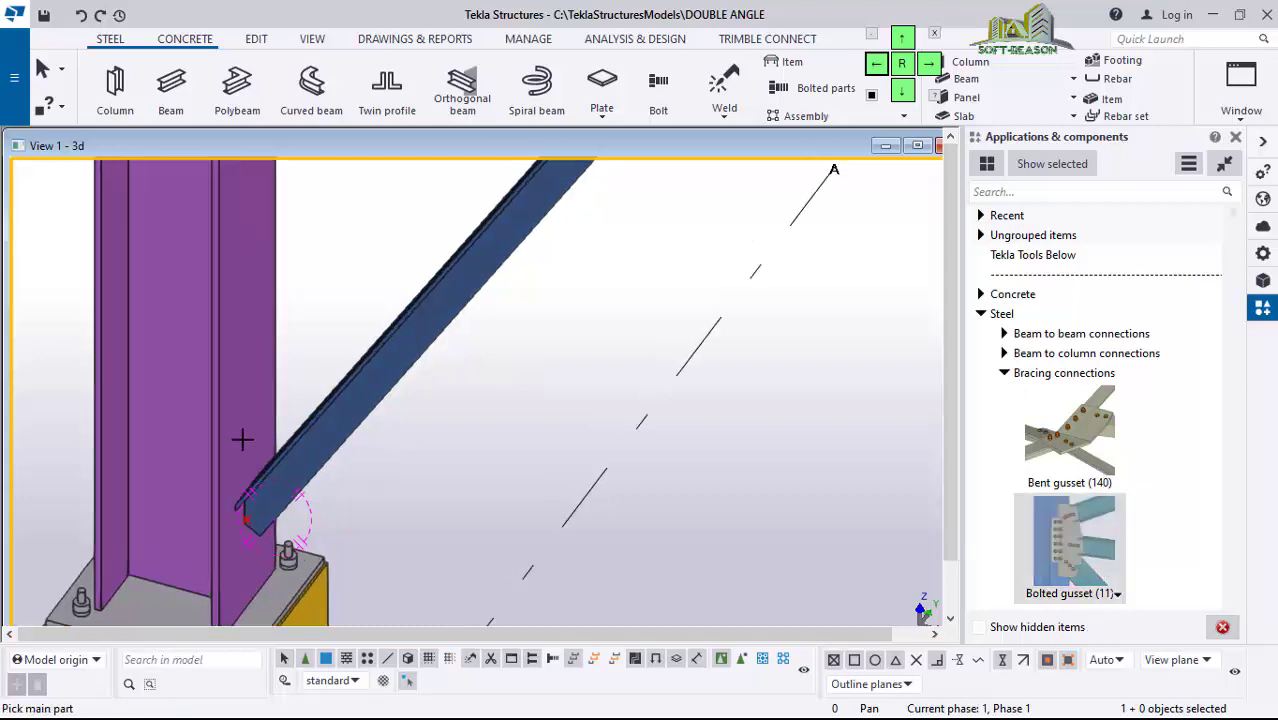
scroll(320, 430, "up", 2)
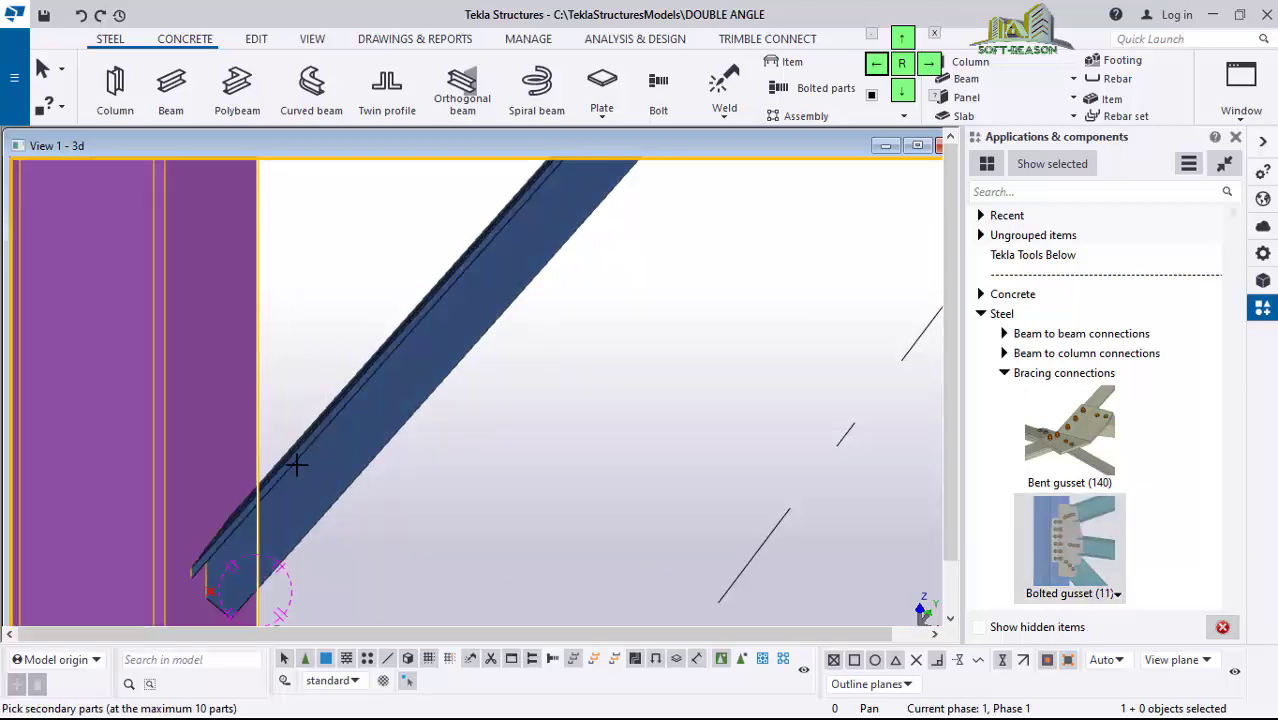
middle_click_drag(285, 468, 302, 441, "ctrl")
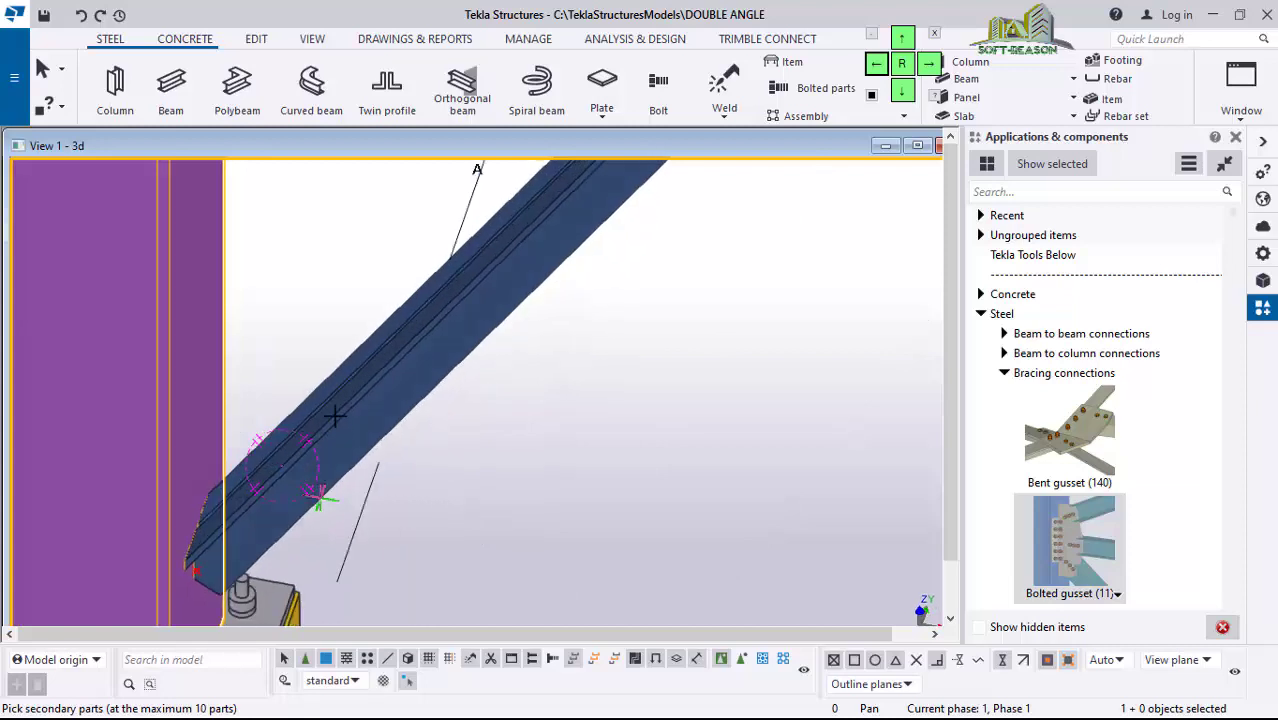
left_click(333, 416)
left_click(319, 394)
left_click(306, 403)
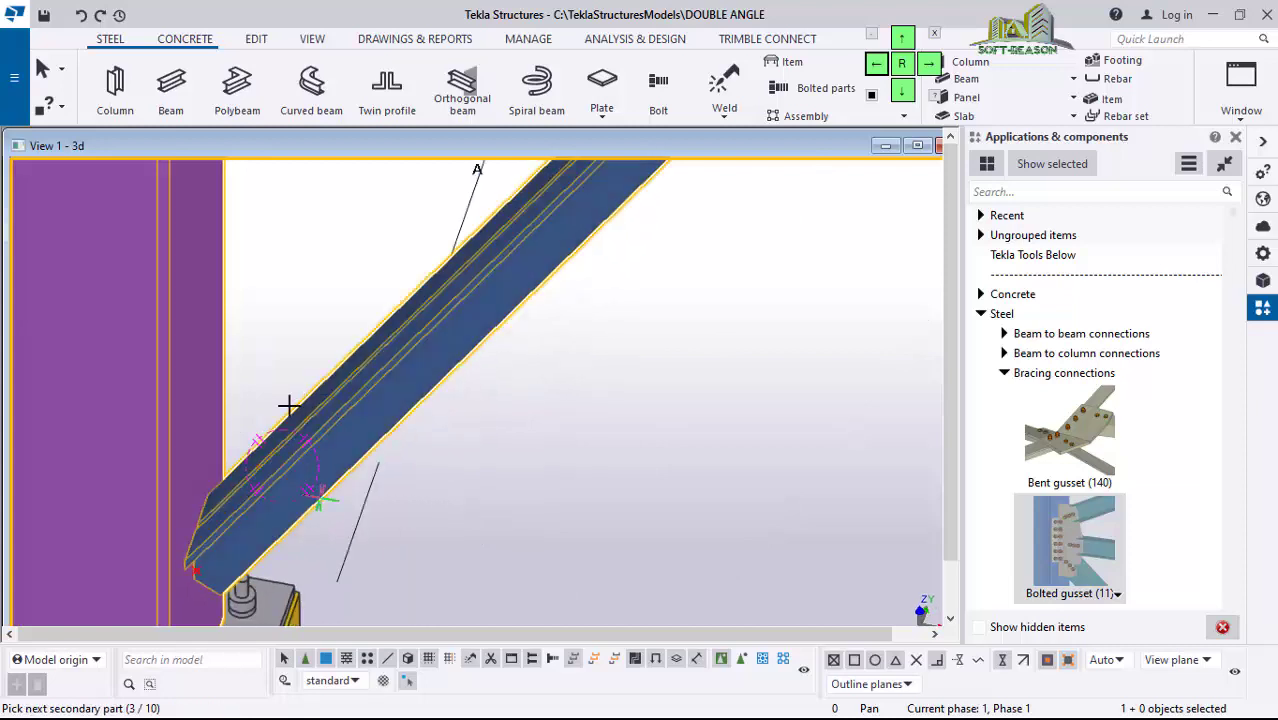
middle_click(254, 401)
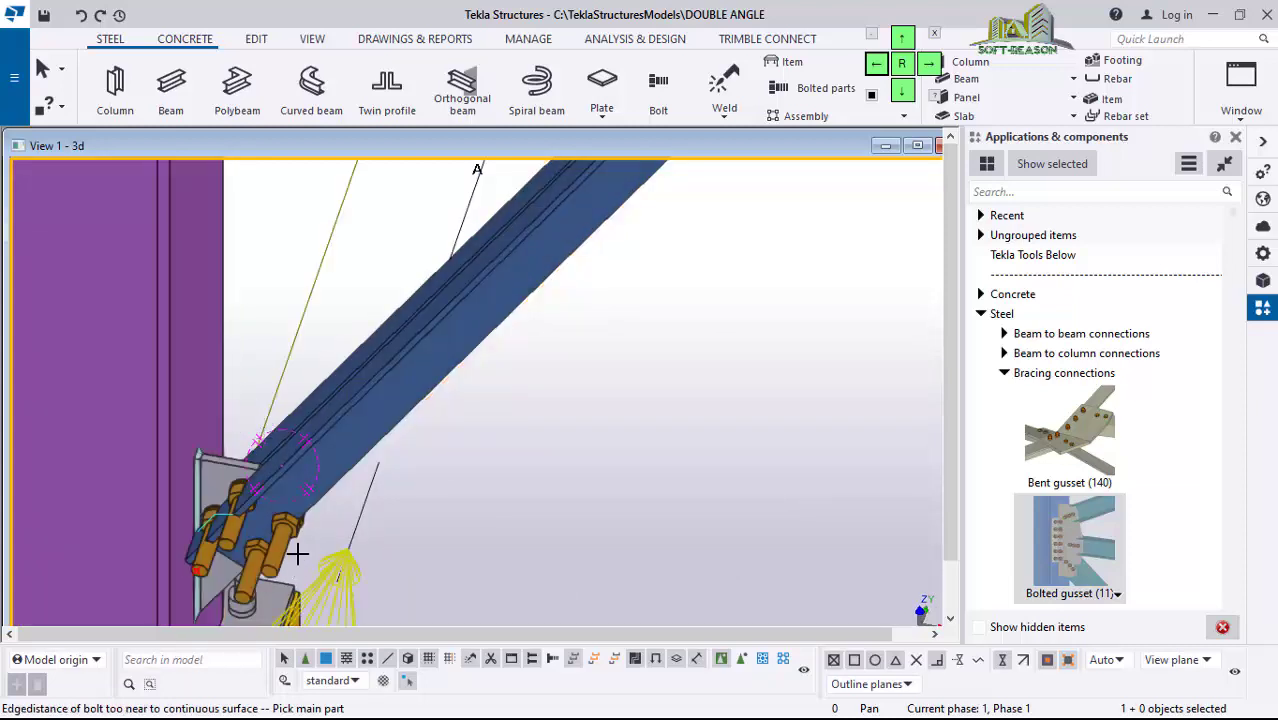
scroll(294, 490, "down", 2)
middle_click_drag(294, 490, 211, 386, "ctrl")
scroll(258, 413, "up", 2)
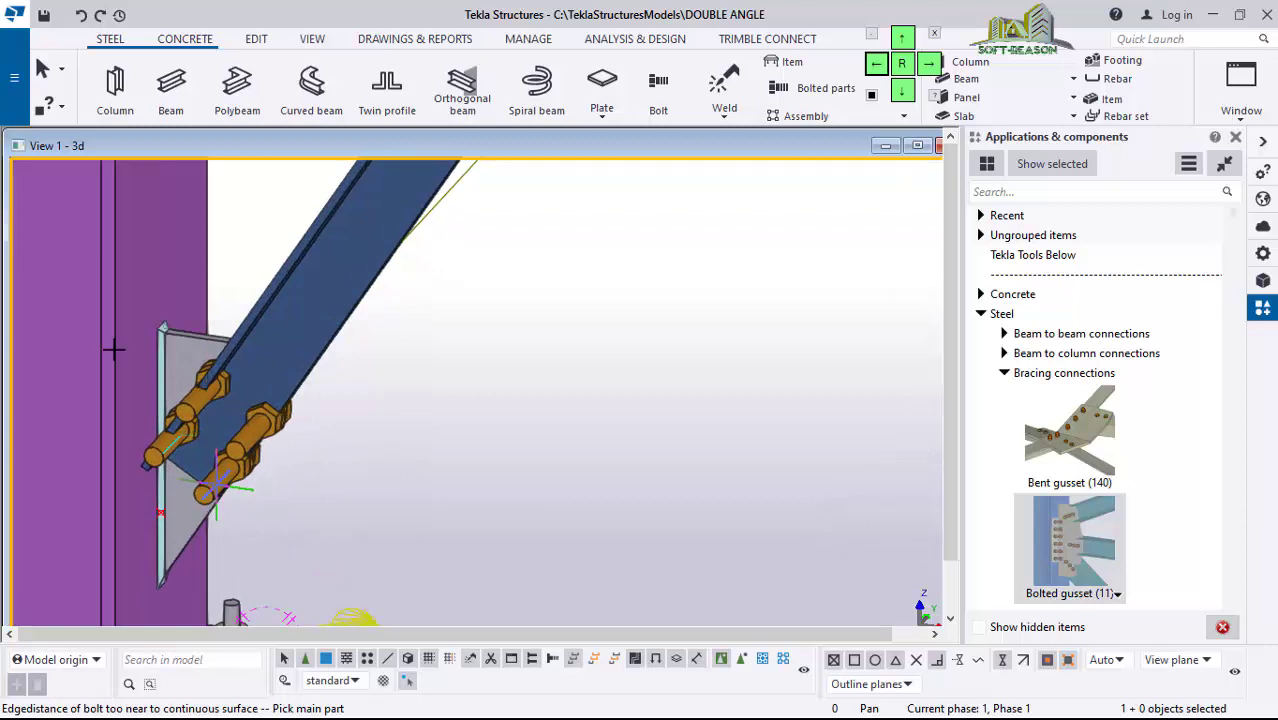
right_click(643, 224)
left_click(736, 240)
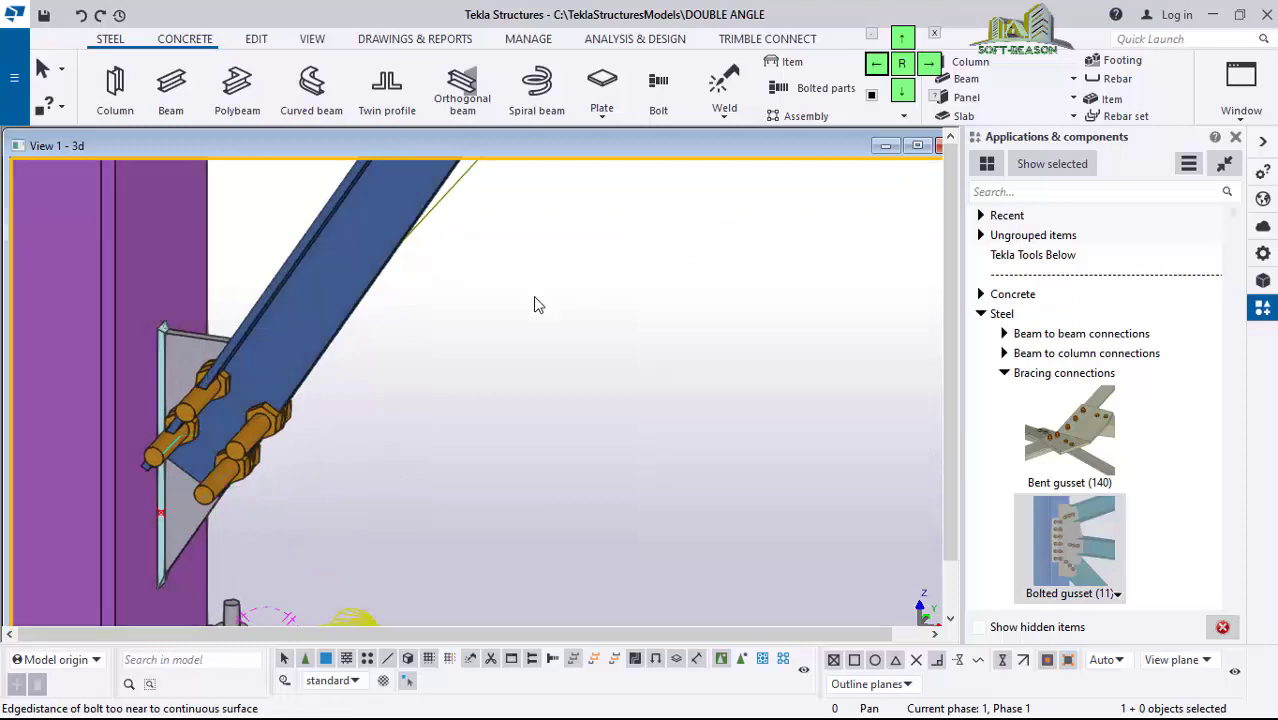
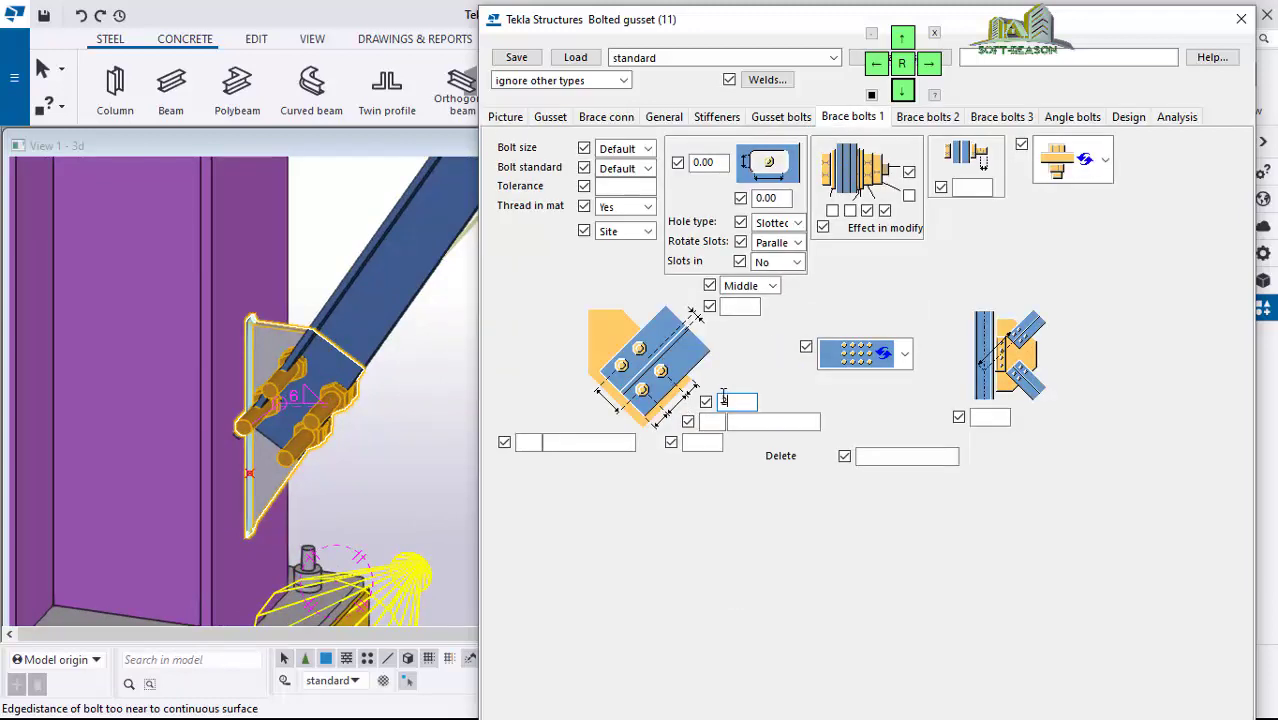
Step: Set the first brace's bolts to 2 by 1 with spacings of 100 and both edge distances of 20, and modify the gusset connection
type("20")
left_click(704, 421)
type("2")
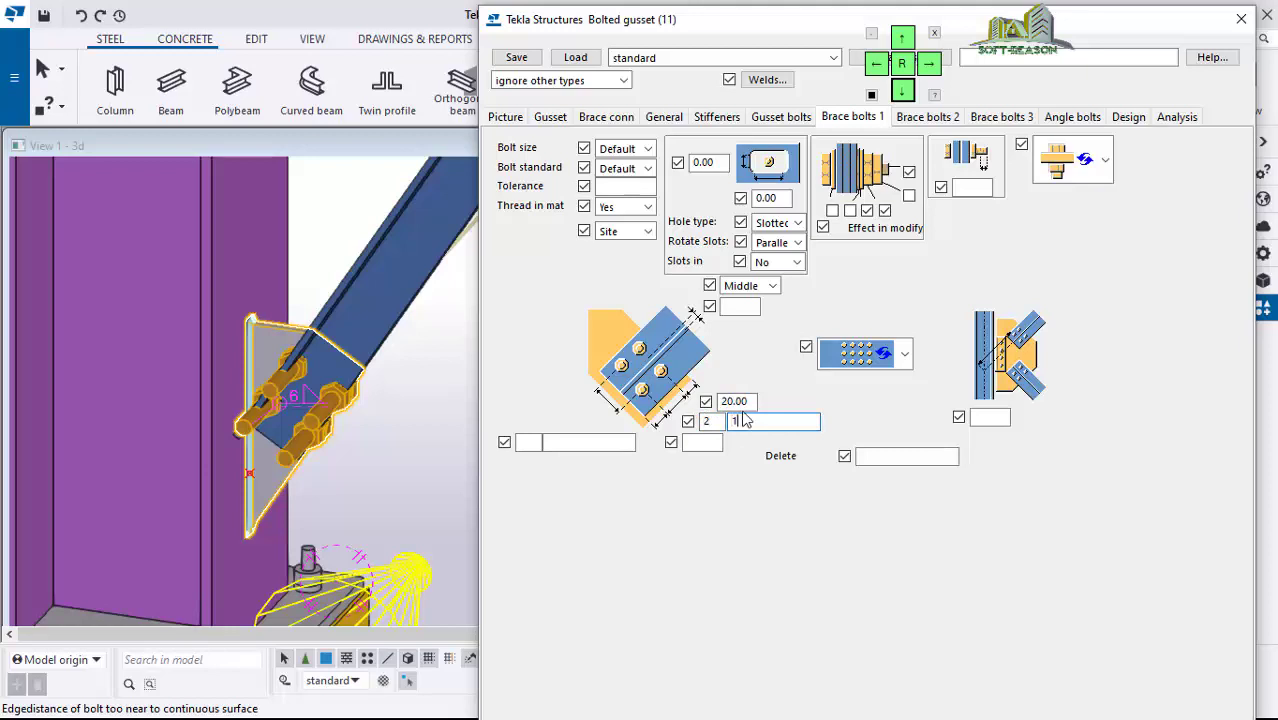
type("100")
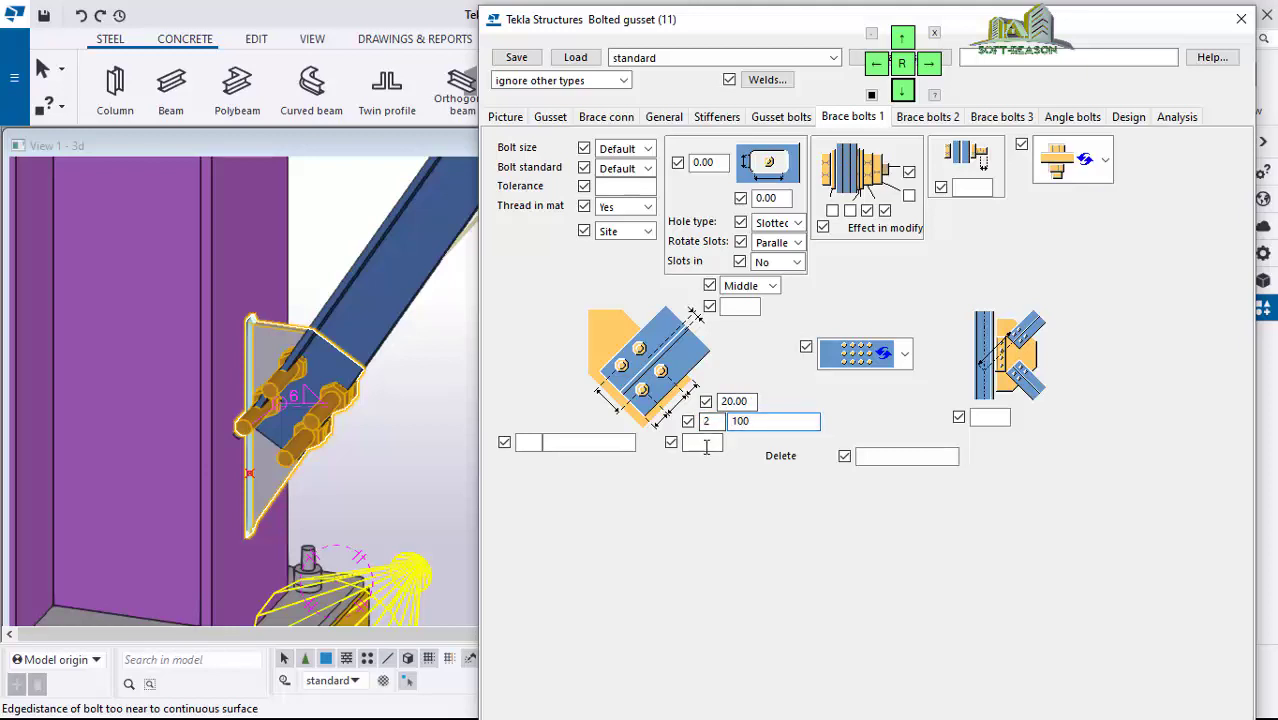
left_click(704, 444)
type("20")
left_click(524, 446)
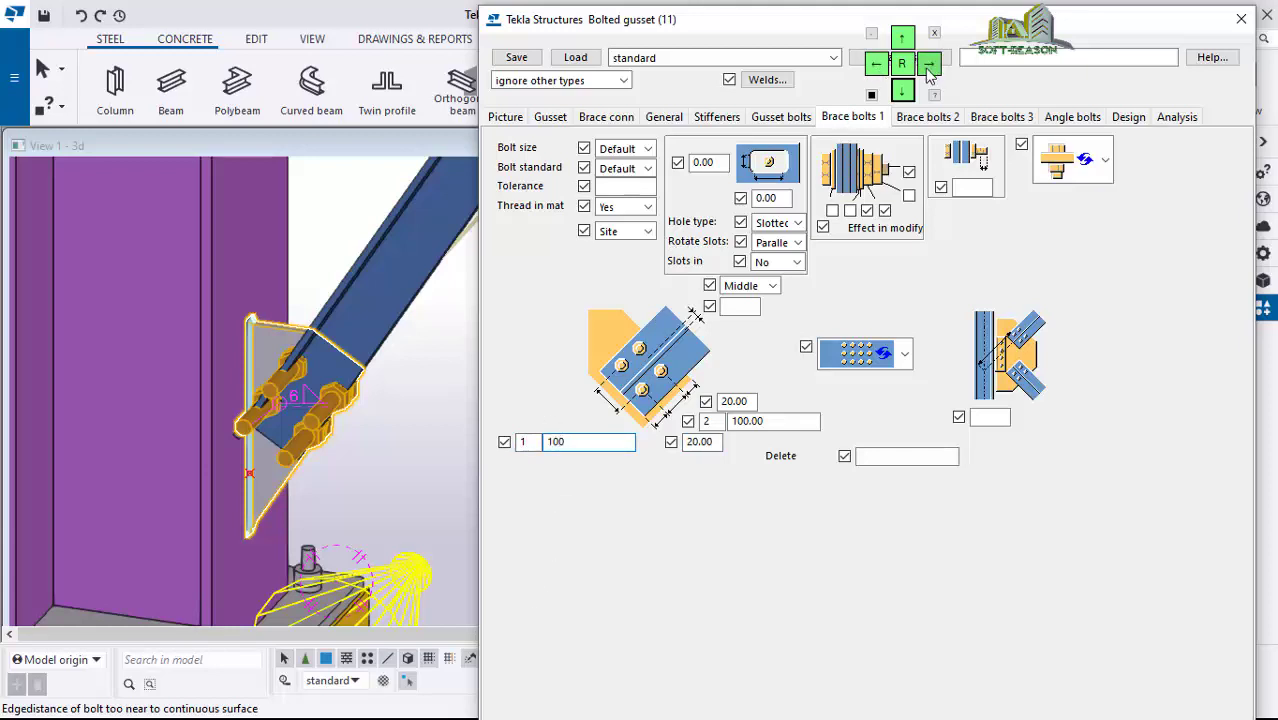
type(".00")
scroll(828, 172, "down", 2)
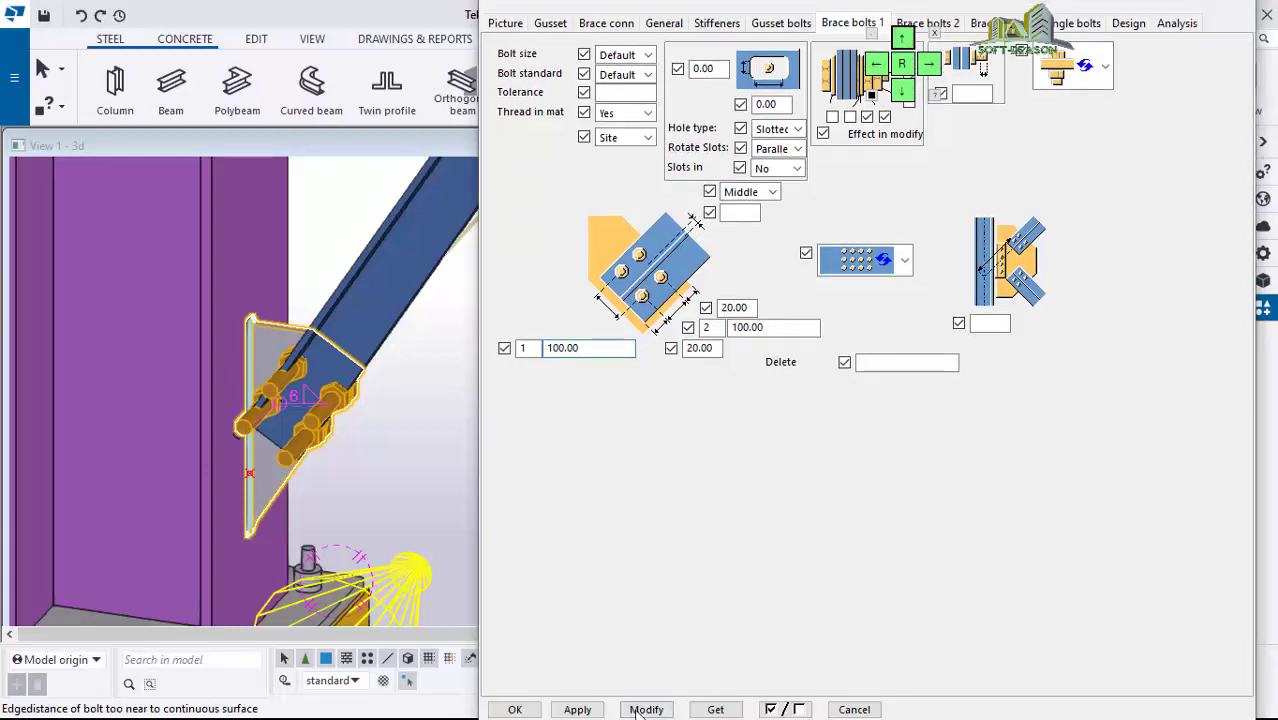
left_click(638, 709)
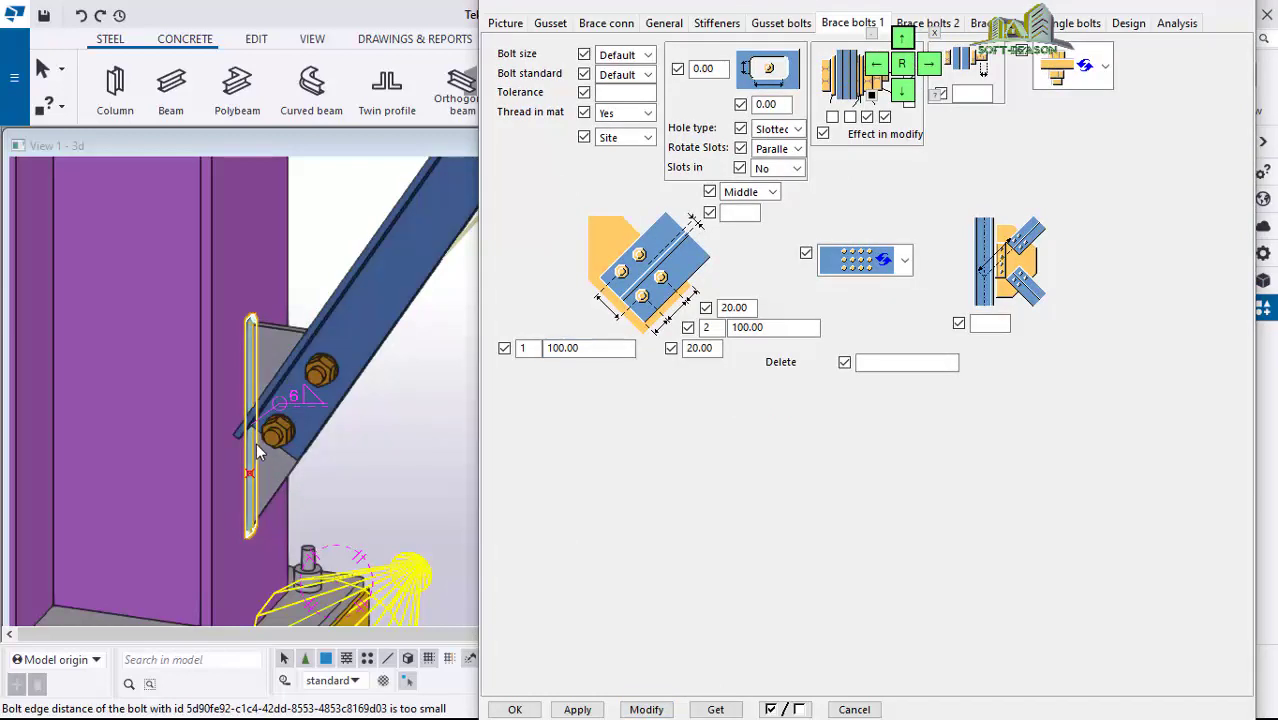
middle_click_drag(256, 443, 305, 481, "ctrl")
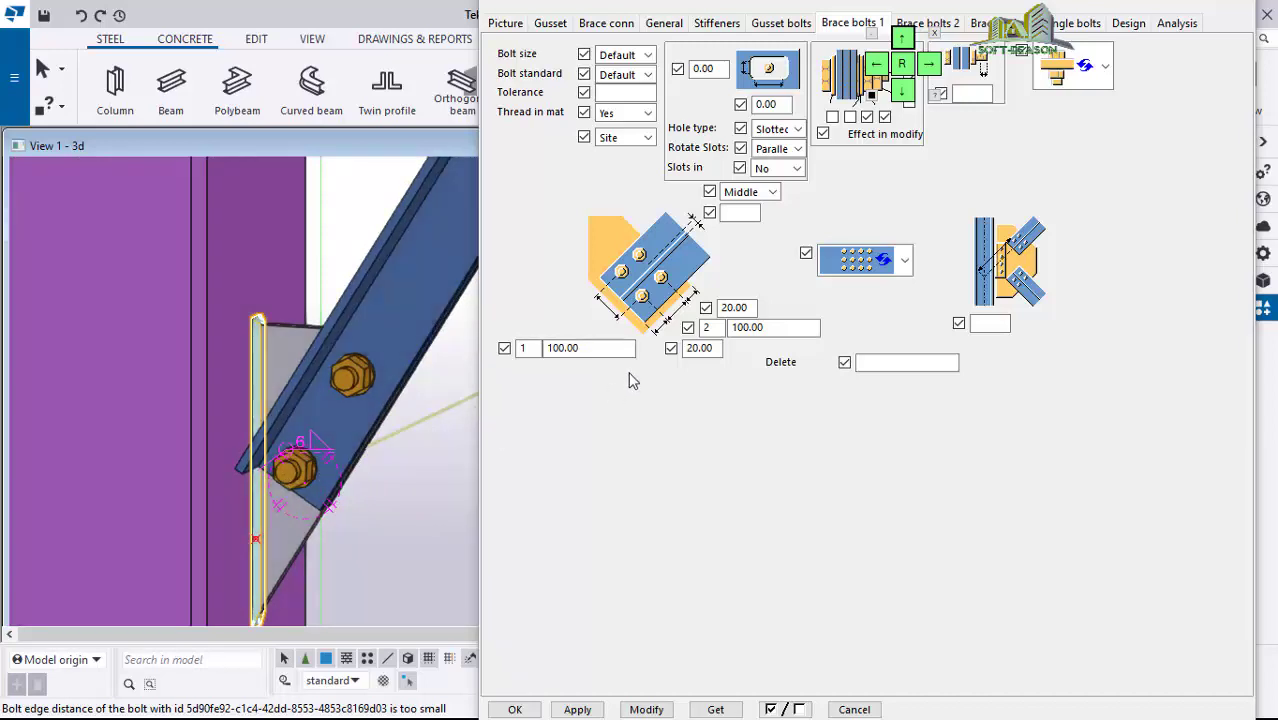
Step: Set both brace bolt edge distances to 50, modify and apply the gusset connection, and close its settings
left_click(752, 308)
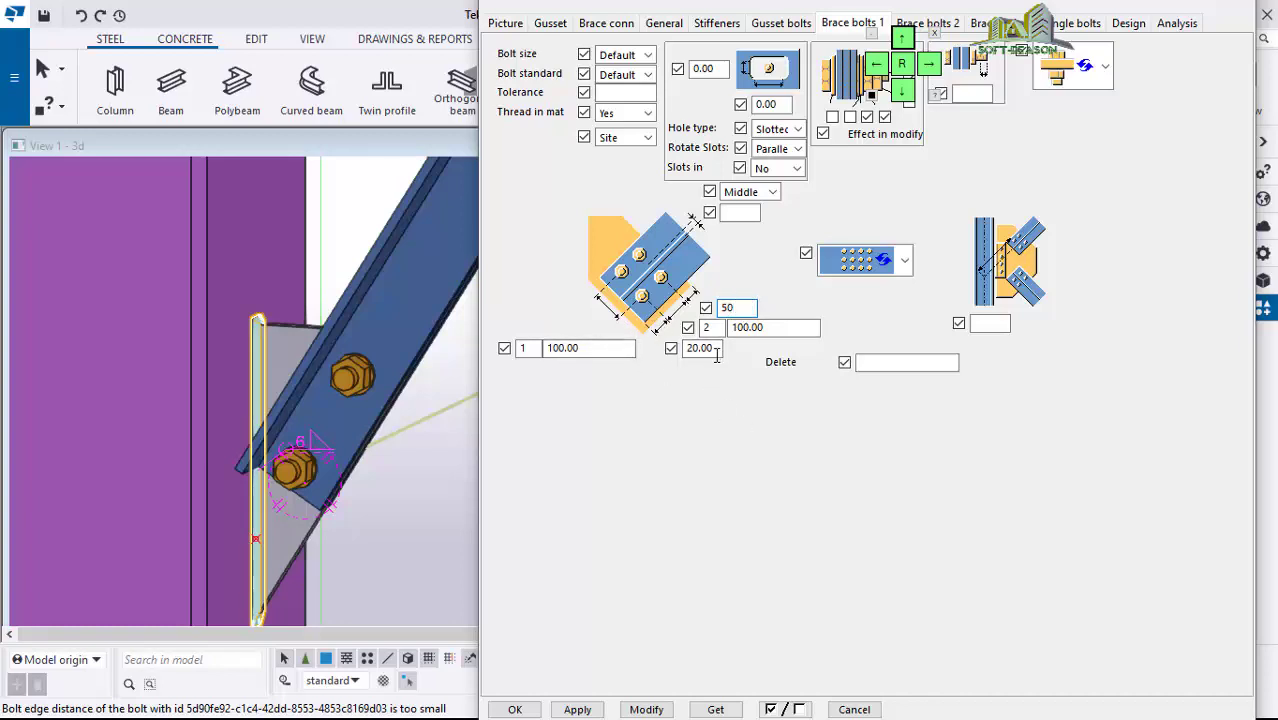
type("50")
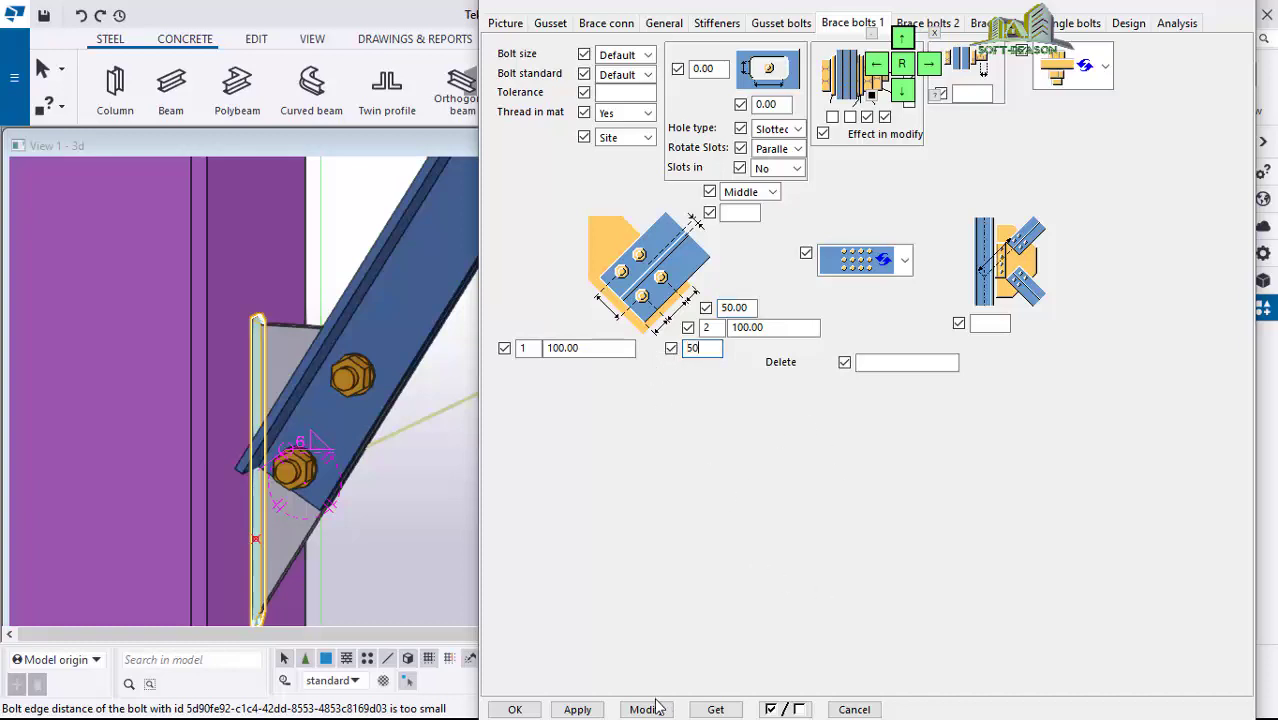
left_click(634, 710)
middle_click_drag(313, 541, 246, 417, "ctrl")
scroll(246, 417, "down", 3)
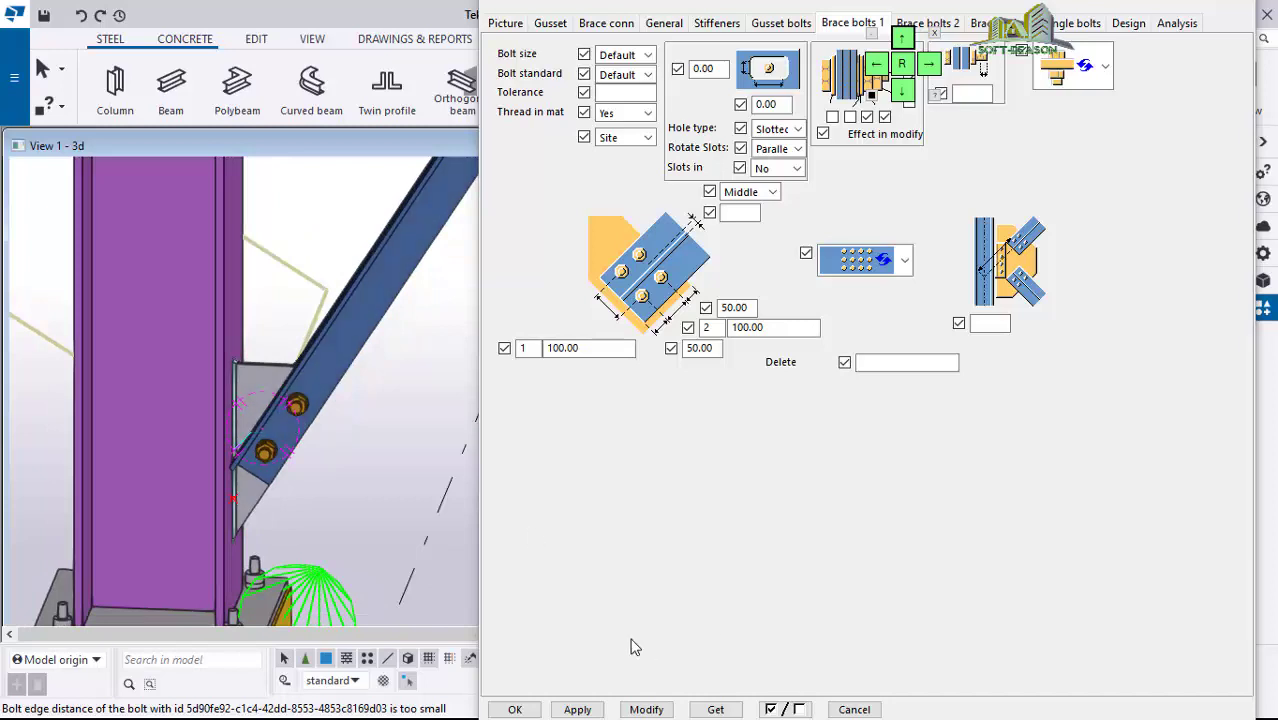
left_click(577, 709)
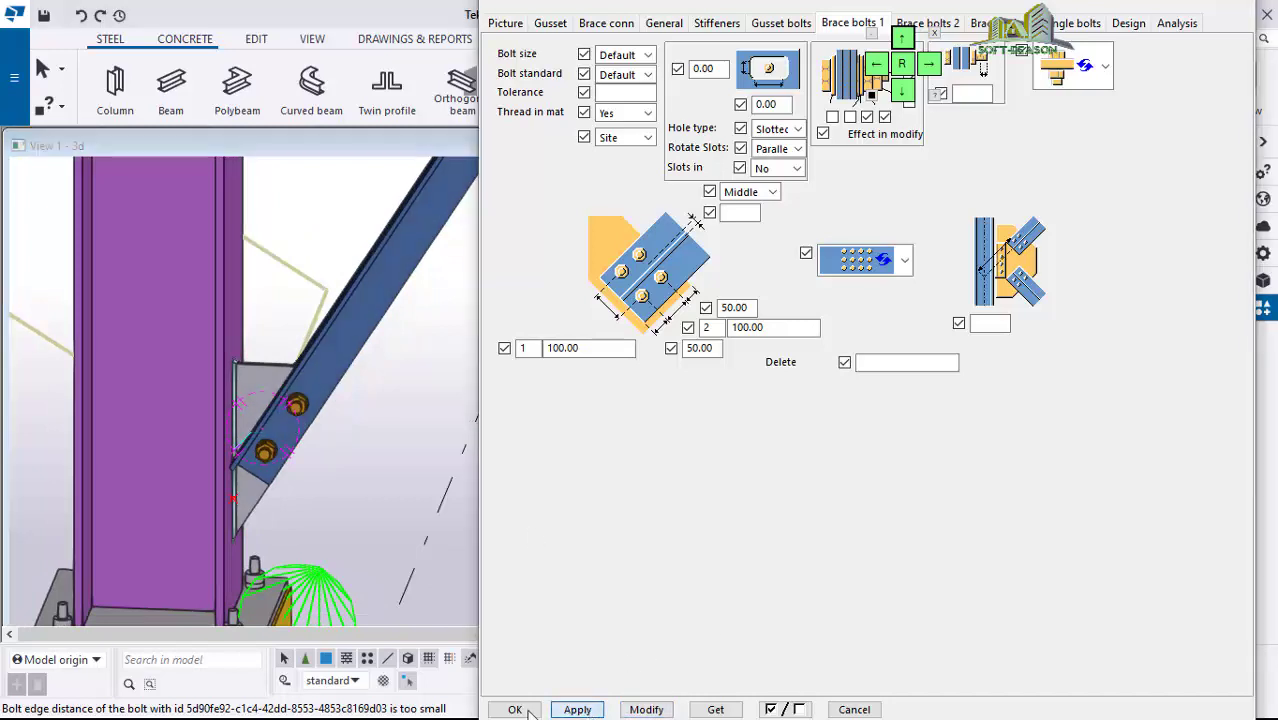
left_click(382, 485)
Step: Select both brace angles and mirror-copy them about a line at the top beam's midpoint with X0 2500, Y0 6000 and angle -90
scroll(382, 485, "down", 3)
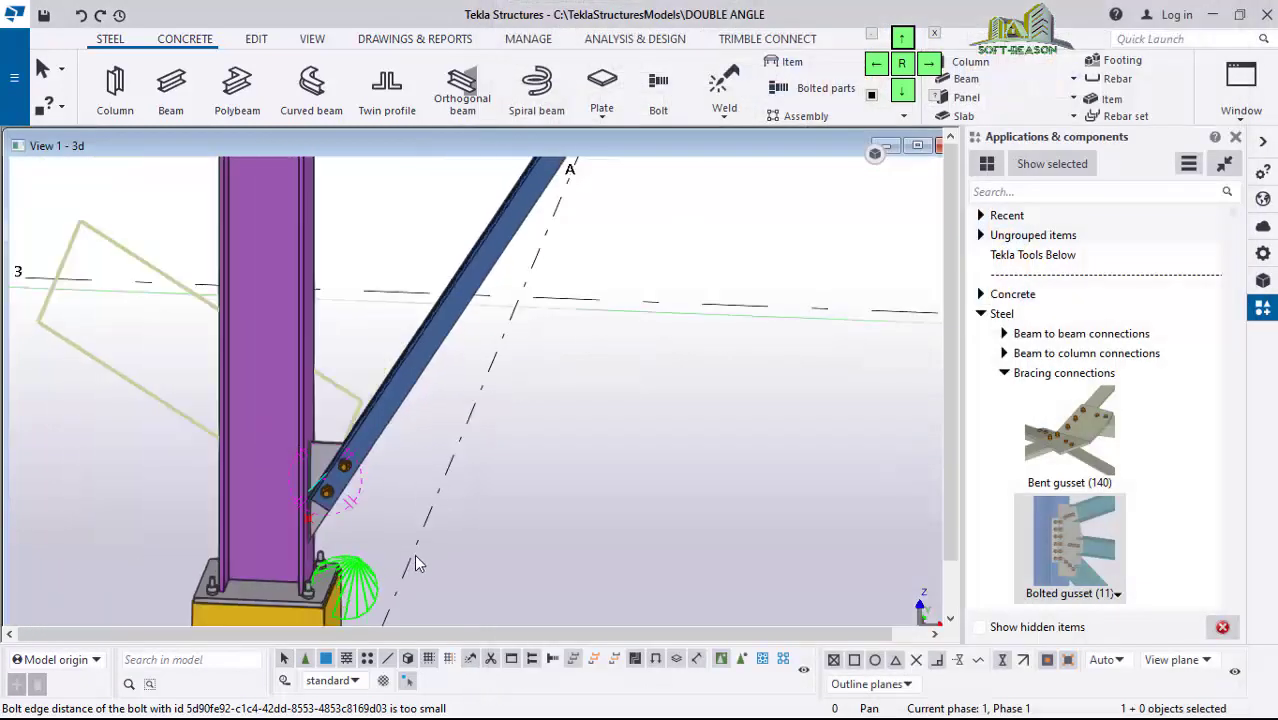
scroll(423, 544, "down", 2)
left_click_drag(565, 251, 433, 307)
scroll(616, 226, "down", 3)
scroll(592, 294, "up", 5)
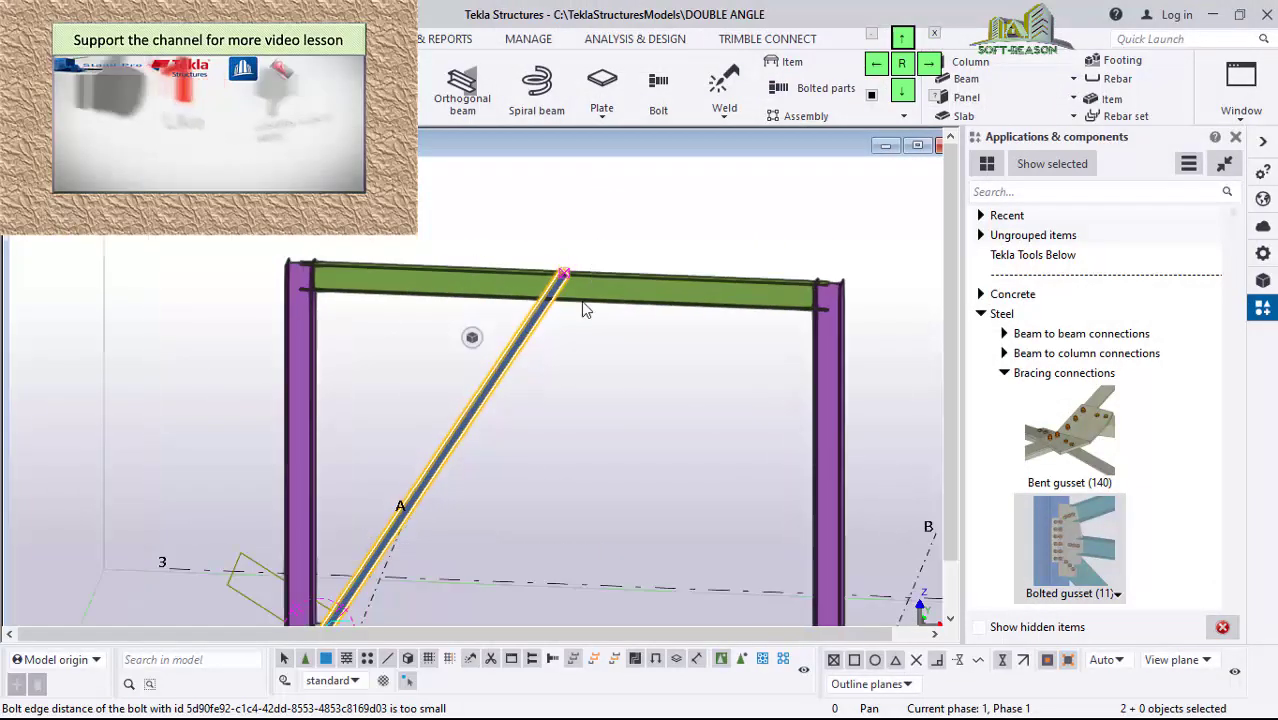
scroll(594, 296, "up", 2)
right_click(456, 220)
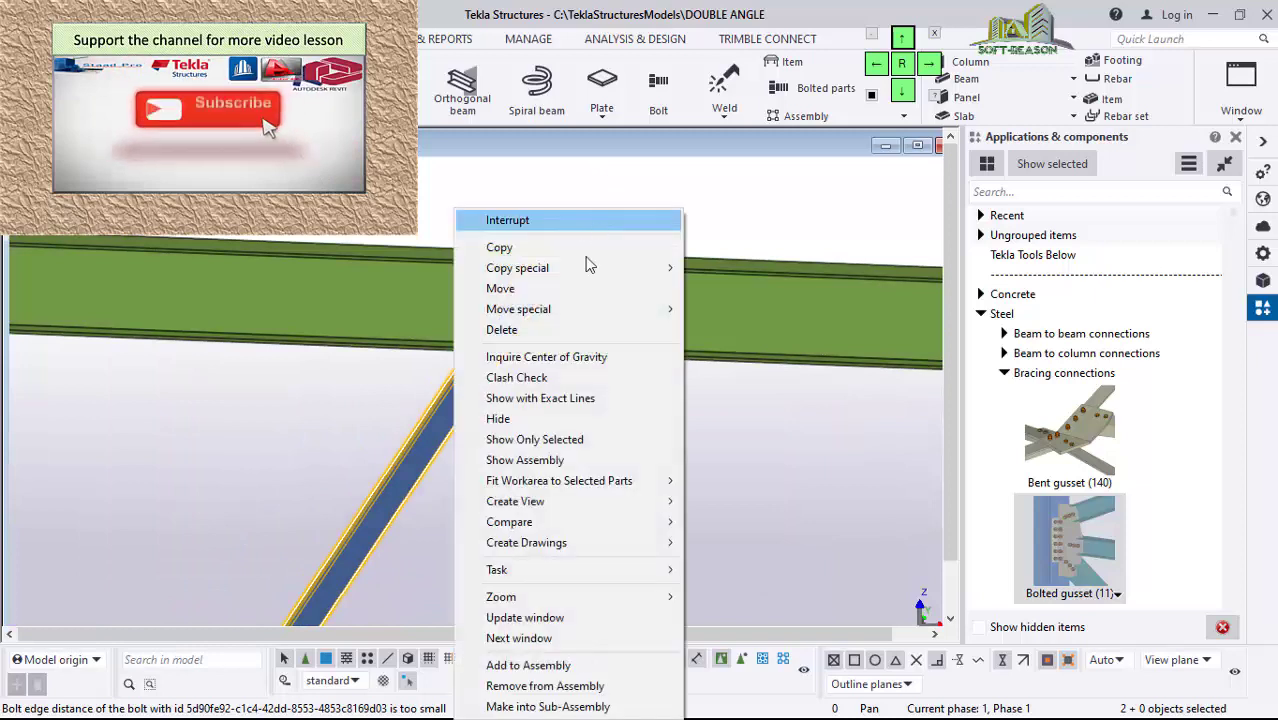
mouse_move(578, 275)
left_click(727, 309)
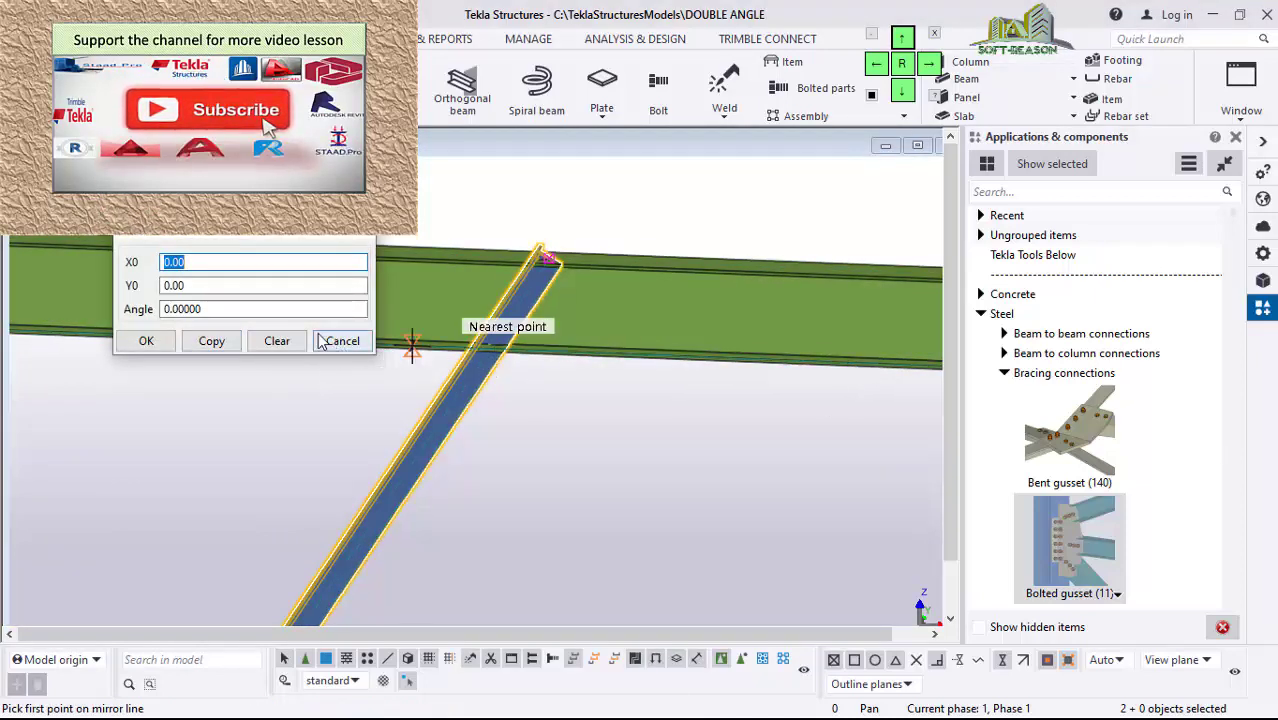
left_click(277, 341)
middle_click_drag(545, 258, 572, 188)
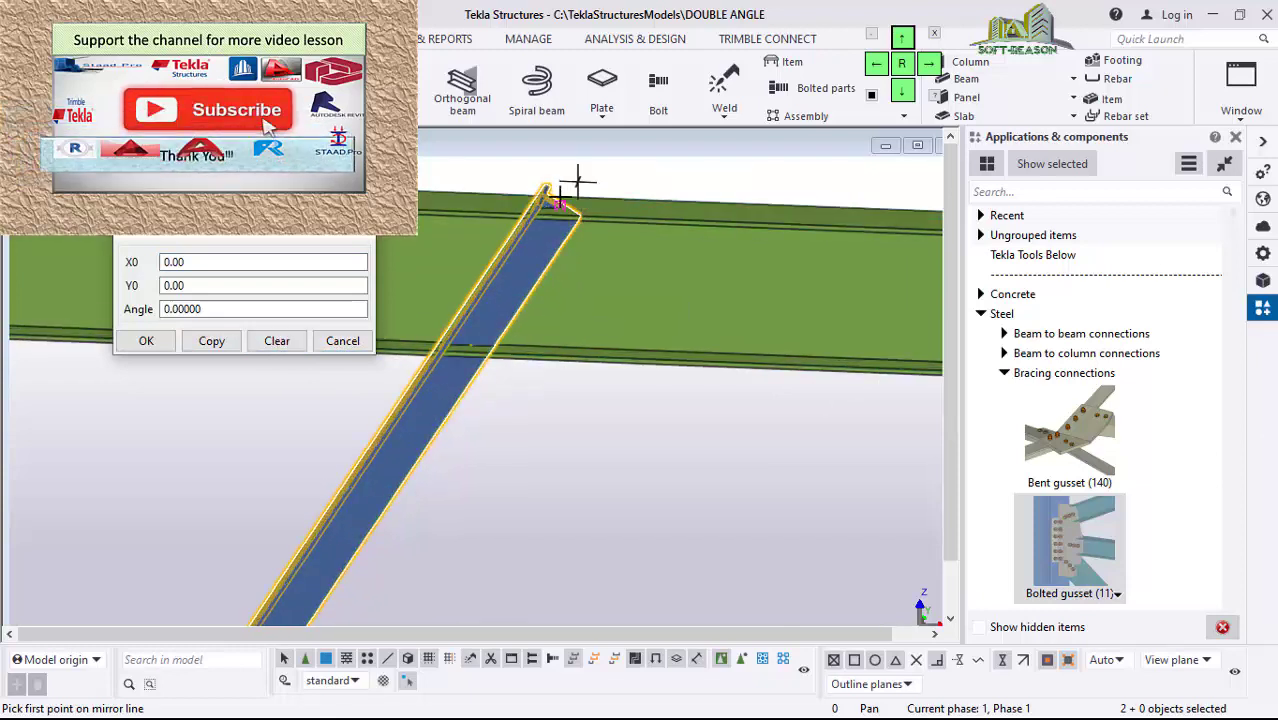
left_click(560, 205)
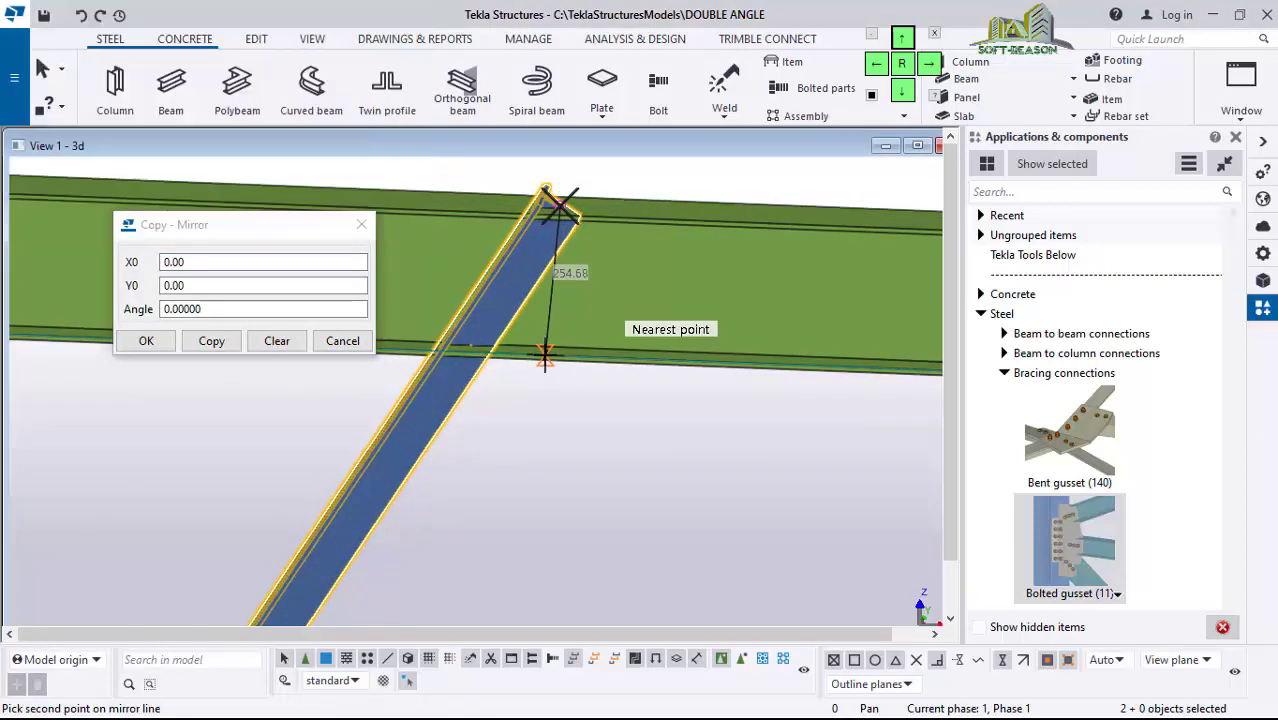
left_click(558, 360)
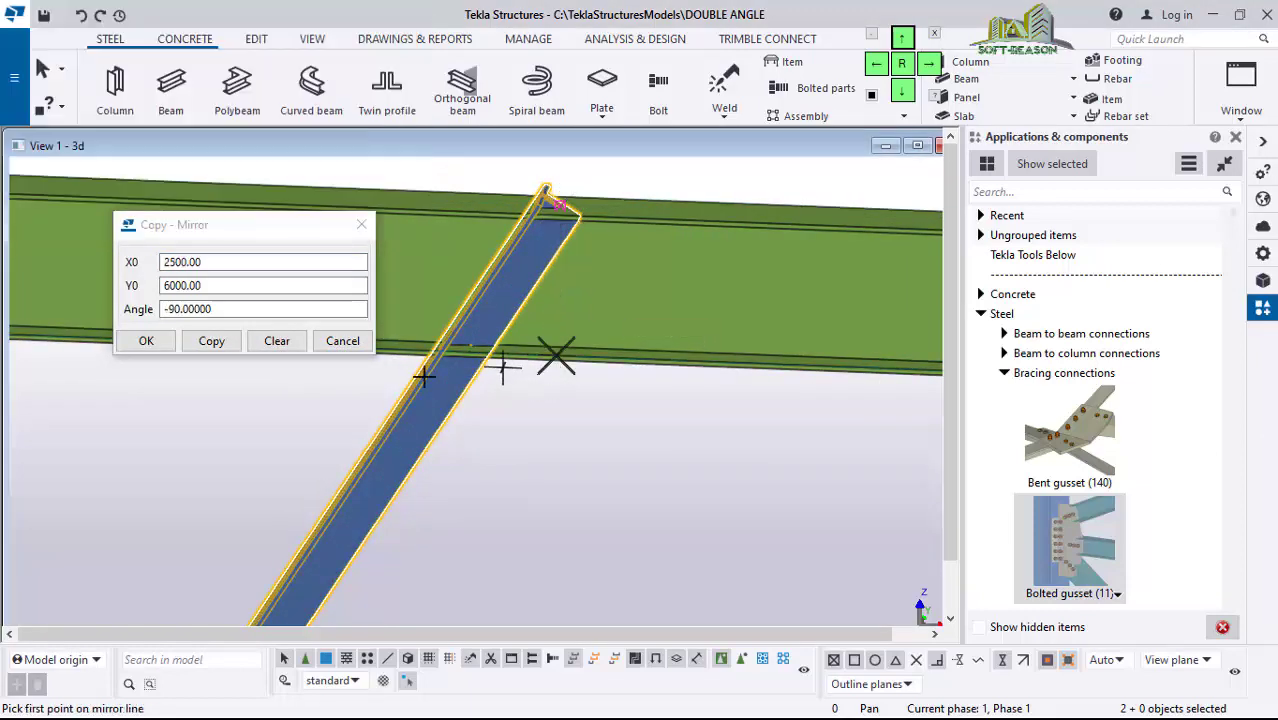
left_click(220, 350)
Step: Examine the mirrored brace and its bolted gusset where it meets the grid B column
scroll(419, 337, "down", 6)
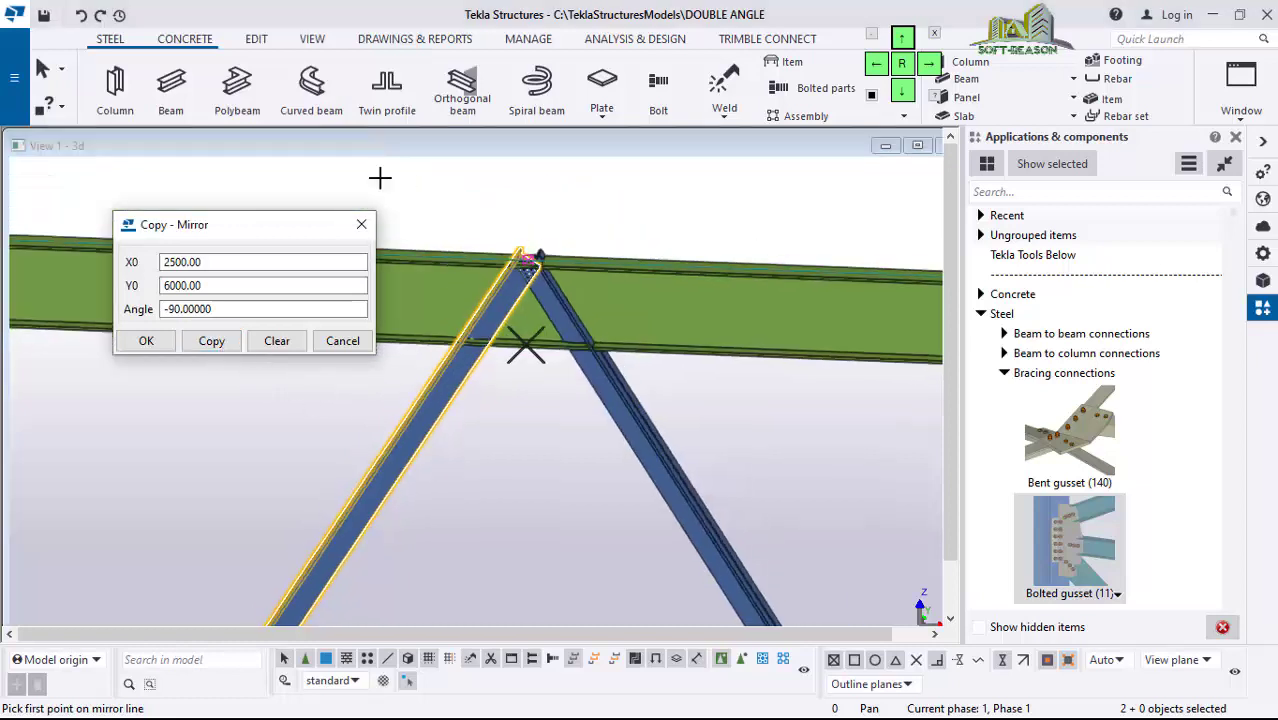
scroll(700, 520, "down", 3)
scroll(730, 580, "up", 10)
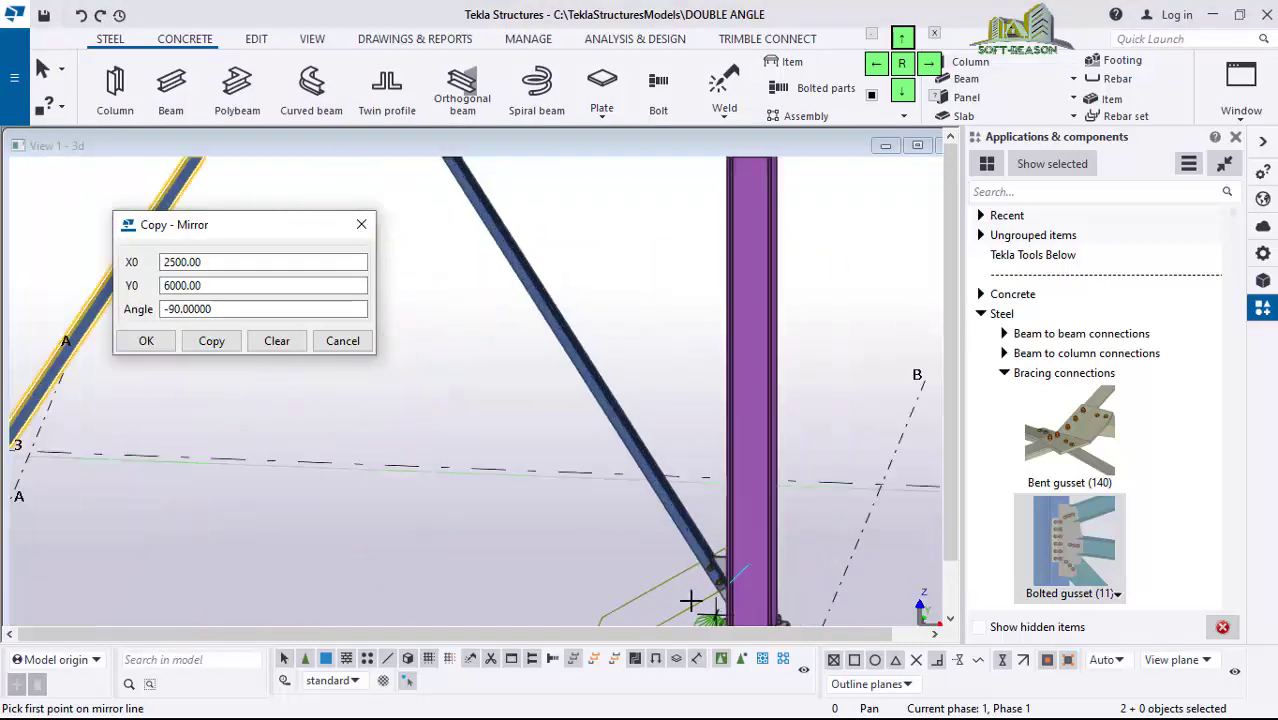
scroll(755, 570, "down", 5)
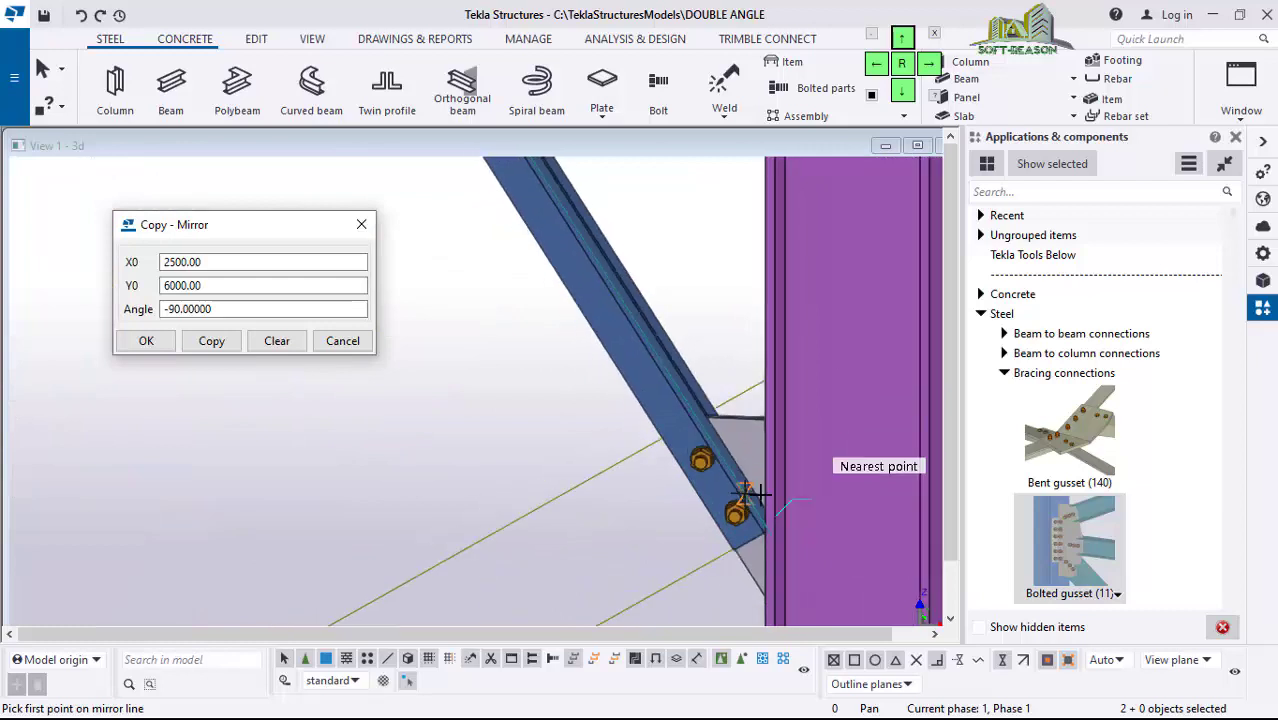
Step: Close the mirror-copy settings and end the mirror command
scroll(590, 482, "down", 1)
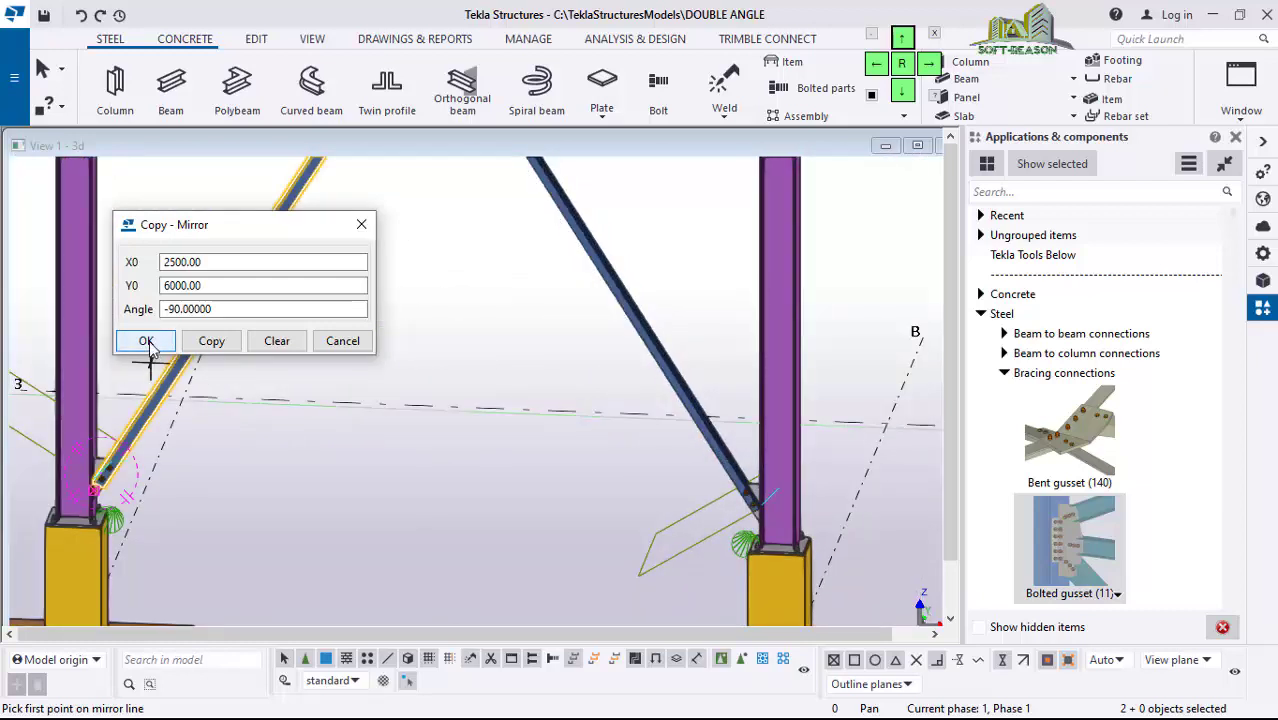
left_click(146, 341)
scroll(445, 480, "down", 4)
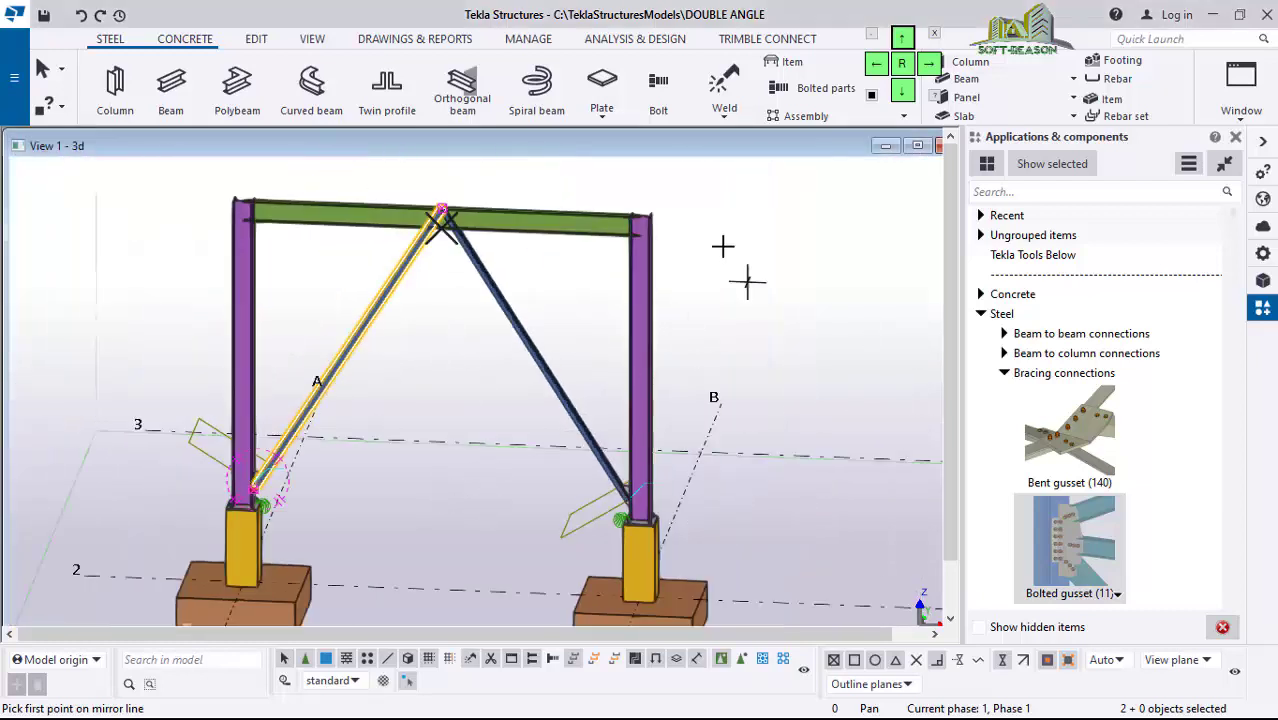
right_click(722, 246)
left_click(776, 259)
scroll(383, 245, "up", 5)
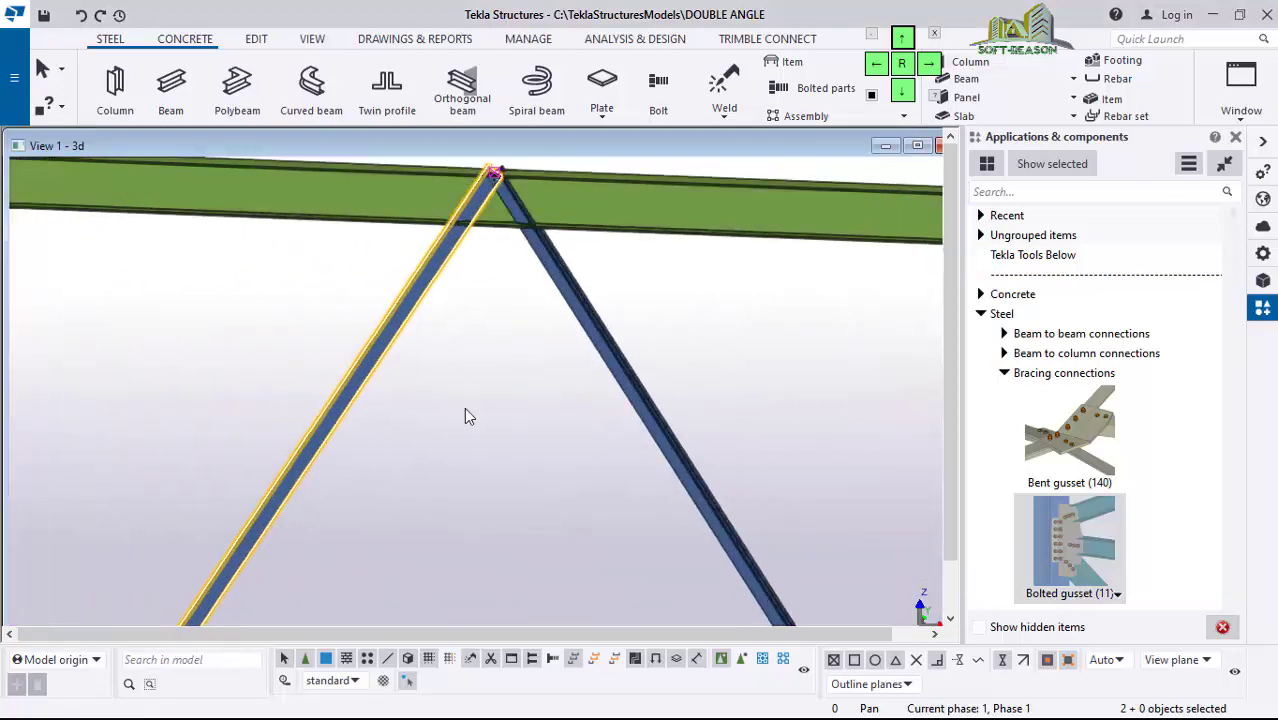
scroll(464, 410, "down", 3)
scroll(465, 314, "up", 2)
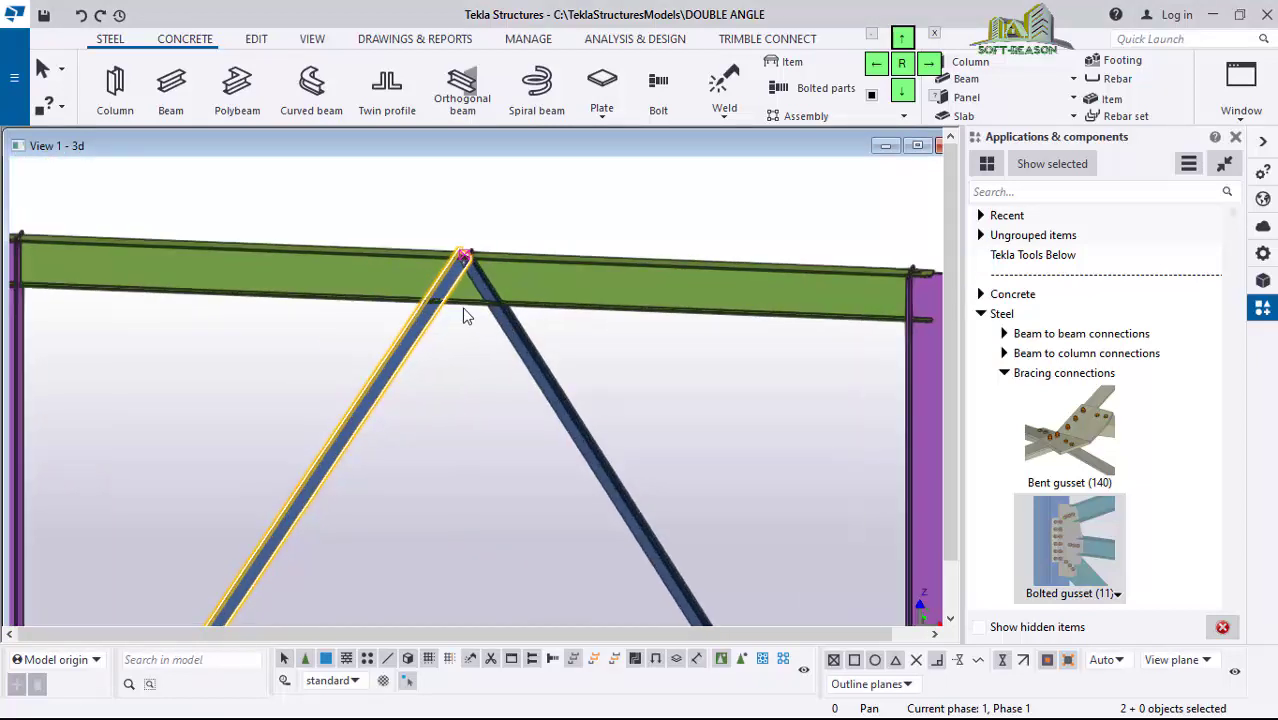
left_click(1095, 550)
scroll(454, 371, "up", 3)
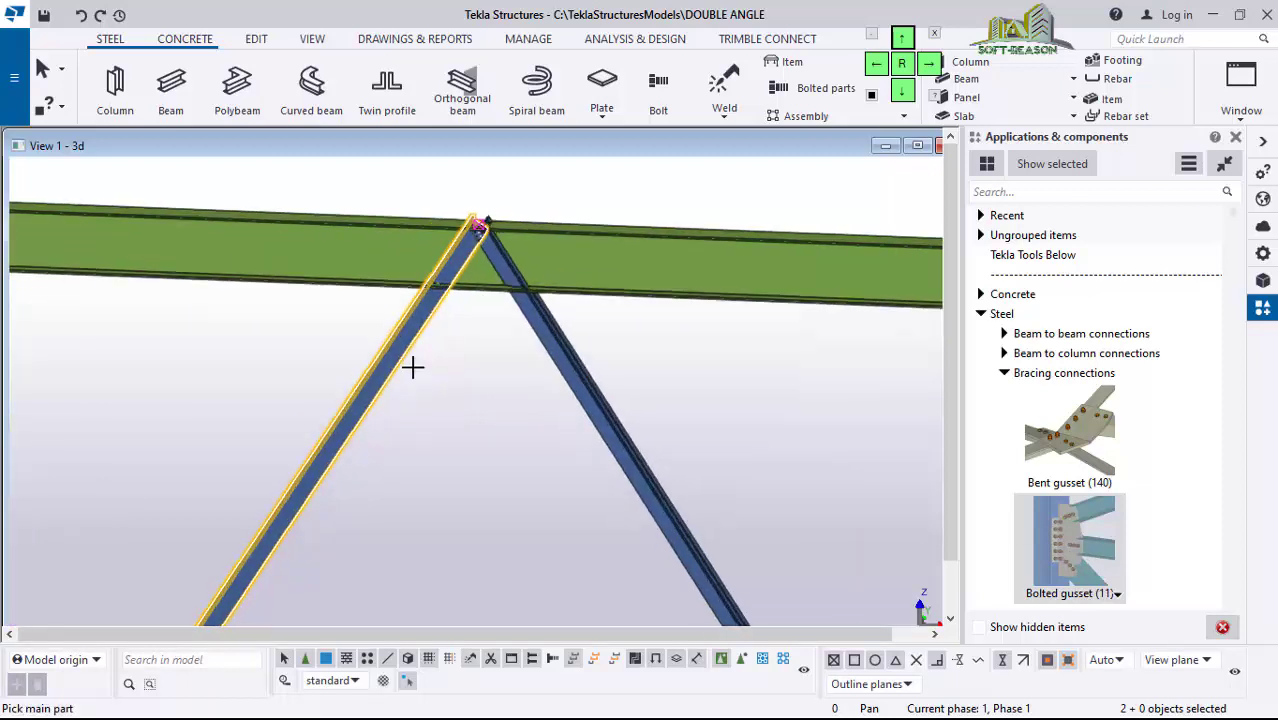
key("Escape")
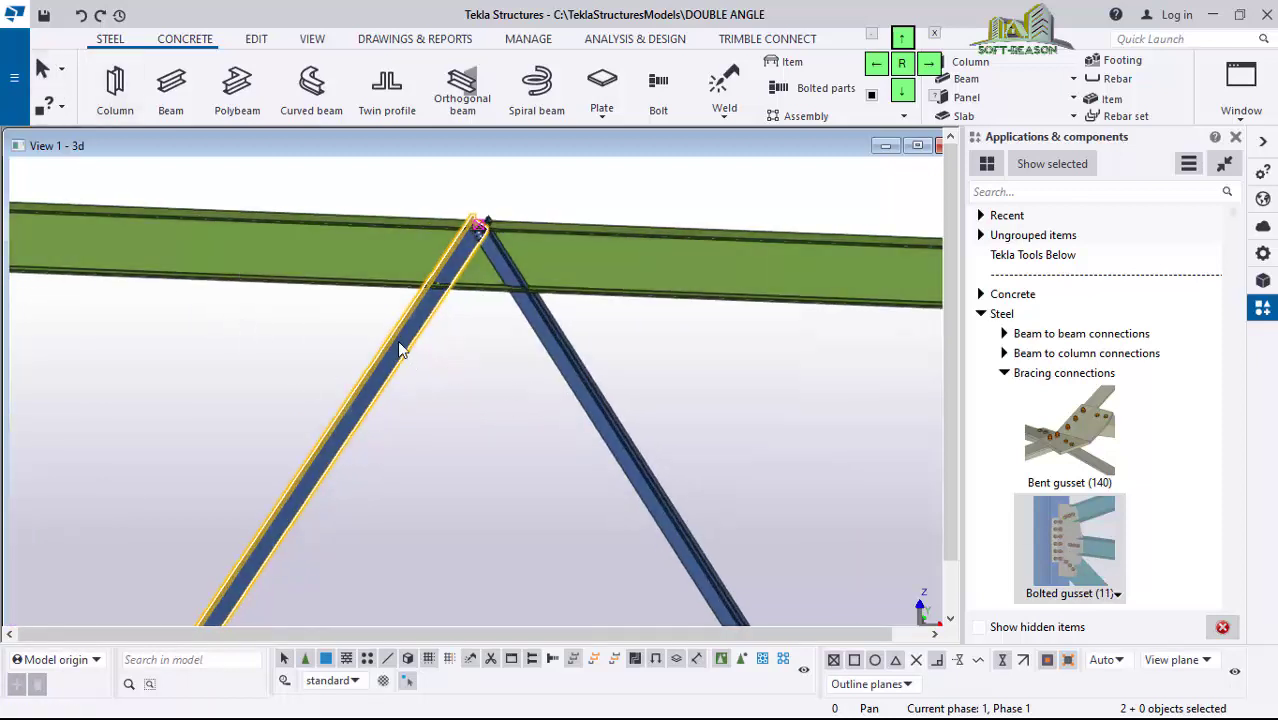
Step: Start a Bolted gusset (11) connection with the top beam as main part and the grid A side brace's two angles as secondary parts
left_click(441, 393)
scroll(445, 428, "down", 3)
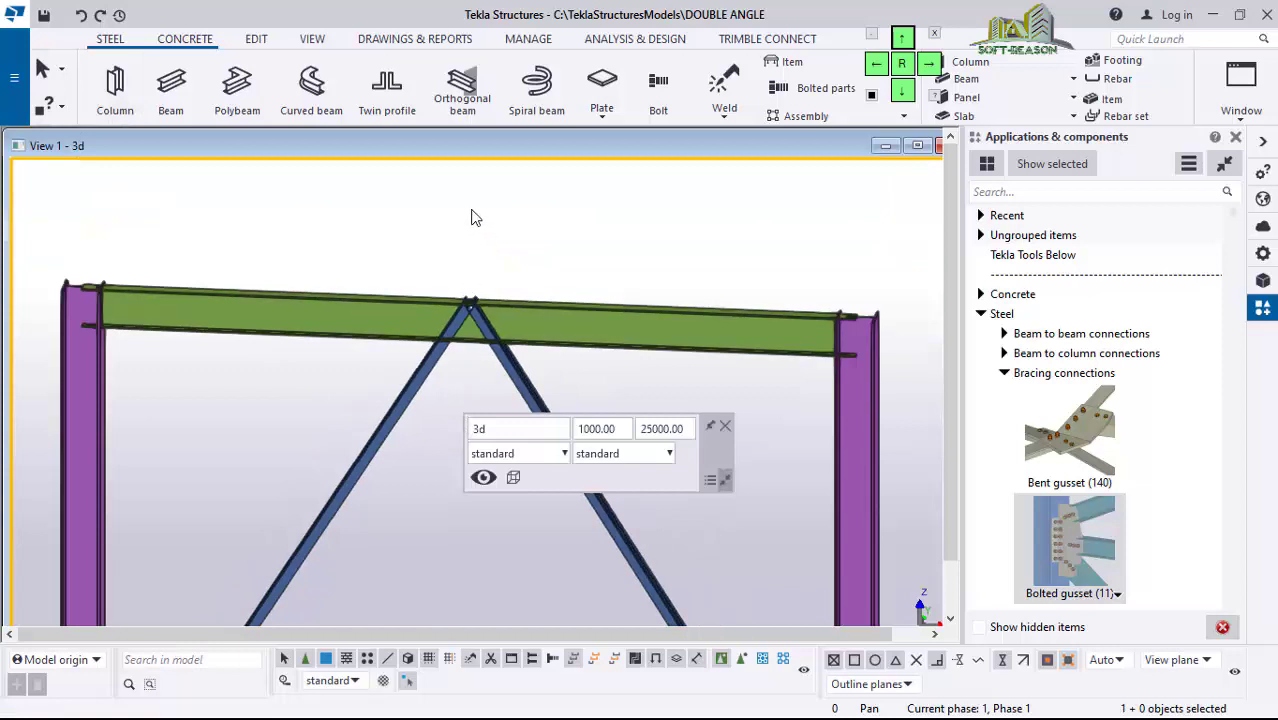
scroll(450, 375, "up", 2)
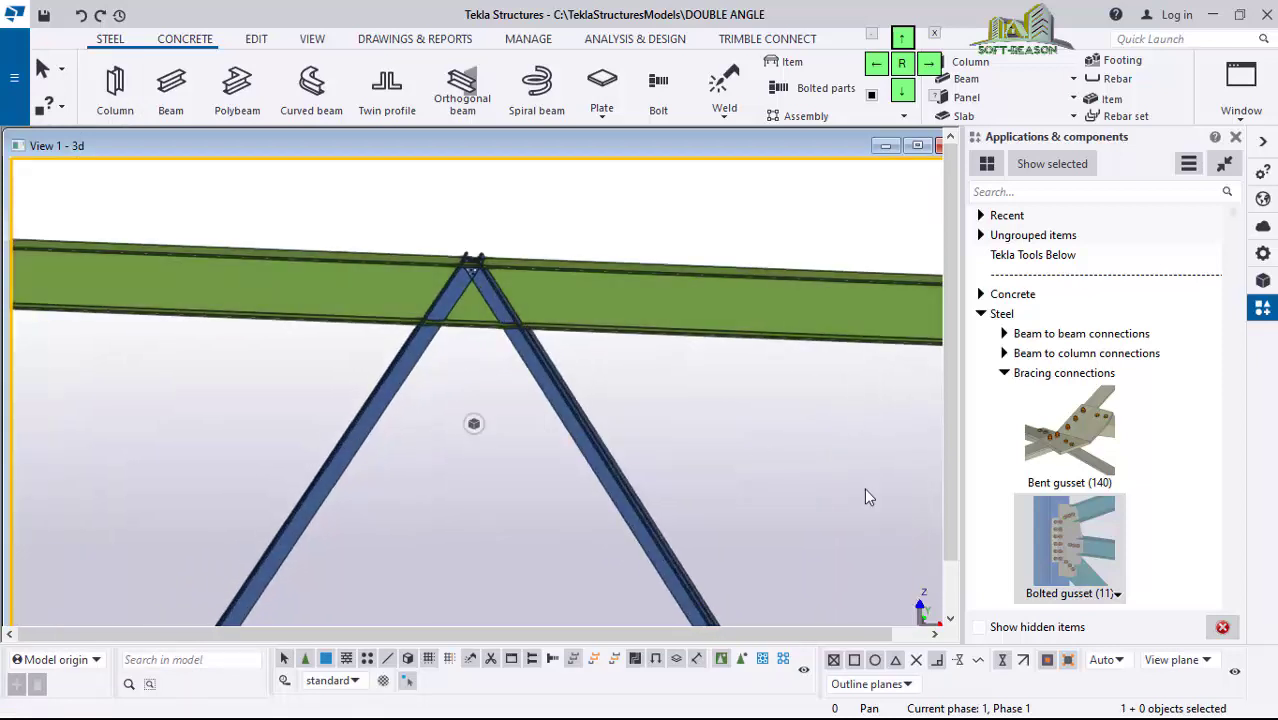
left_click(1068, 537)
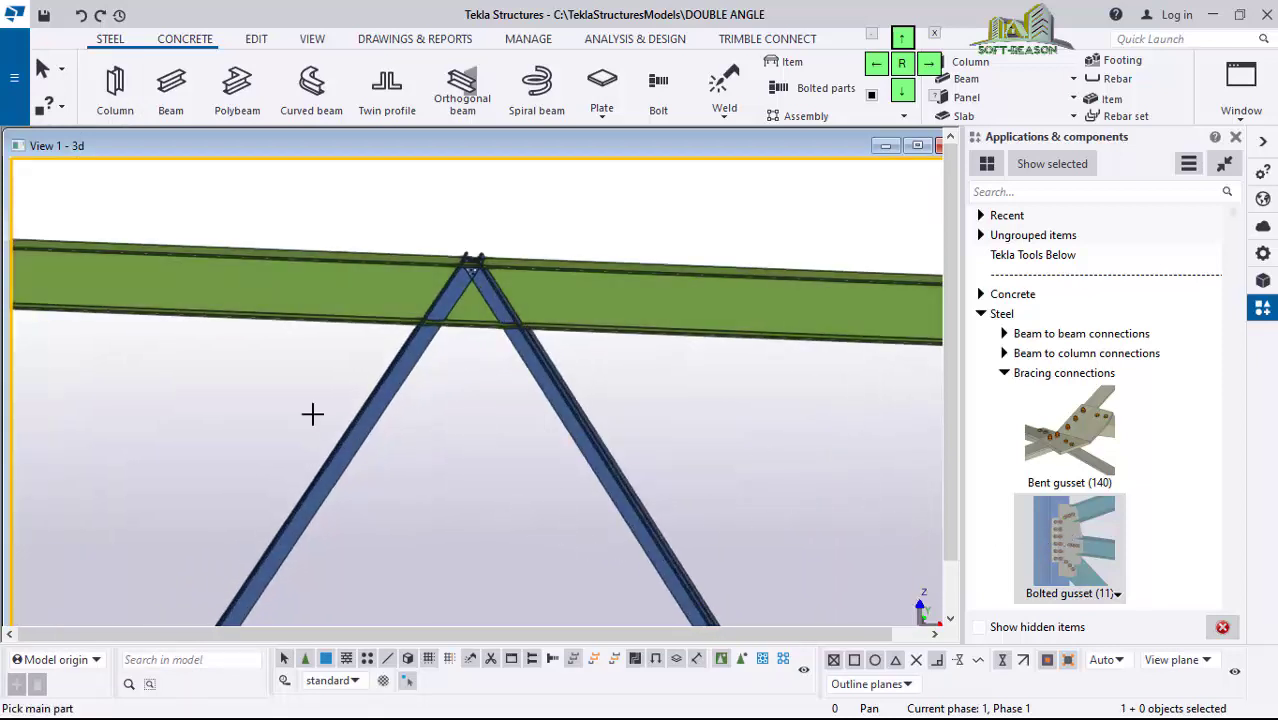
scroll(491, 365, "up", 2)
left_click(370, 282)
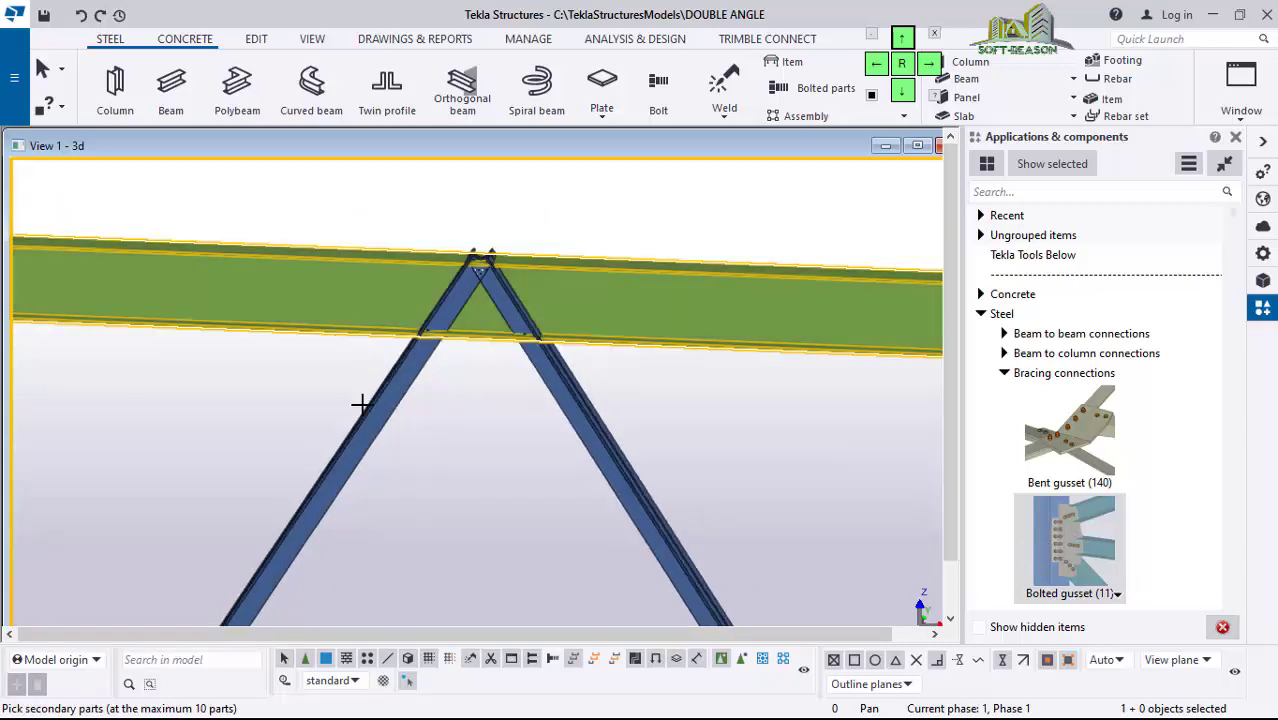
scroll(487, 404, "up", 1)
scroll(470, 406, "up", 1)
middle_click_drag(362, 388, 436, 432, "ctrl")
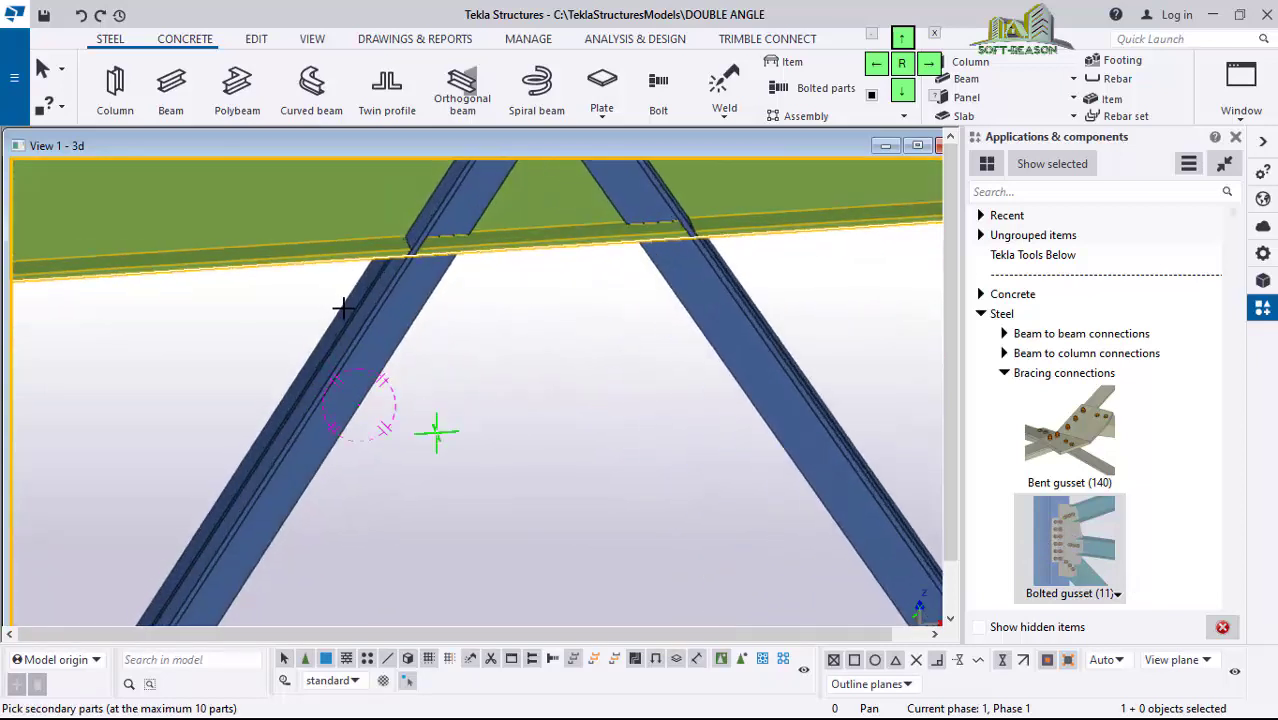
left_click(343, 307)
scroll(359, 334, "up", 1)
left_click(379, 357)
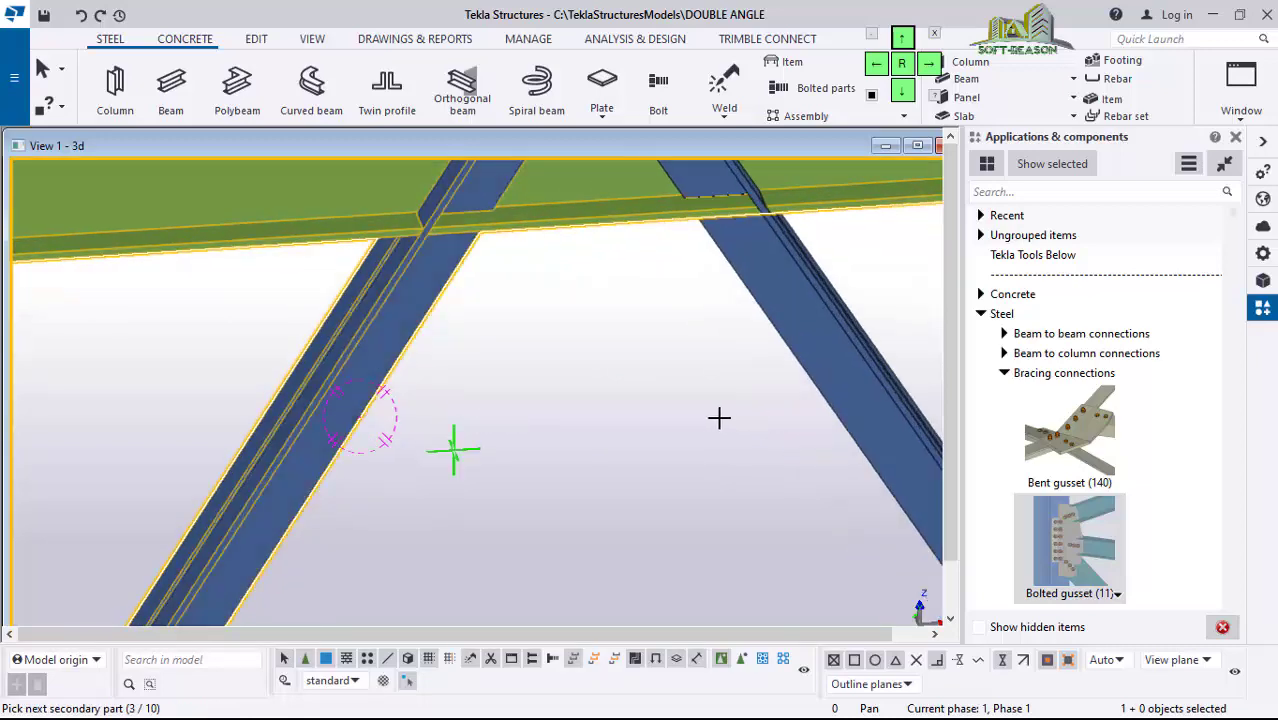
Step: Add both angles of the grid B side brace as secondary parts, create the gusset at the top beam, and end the command
middle_click_drag(719, 418, 682, 431, "ctrl")
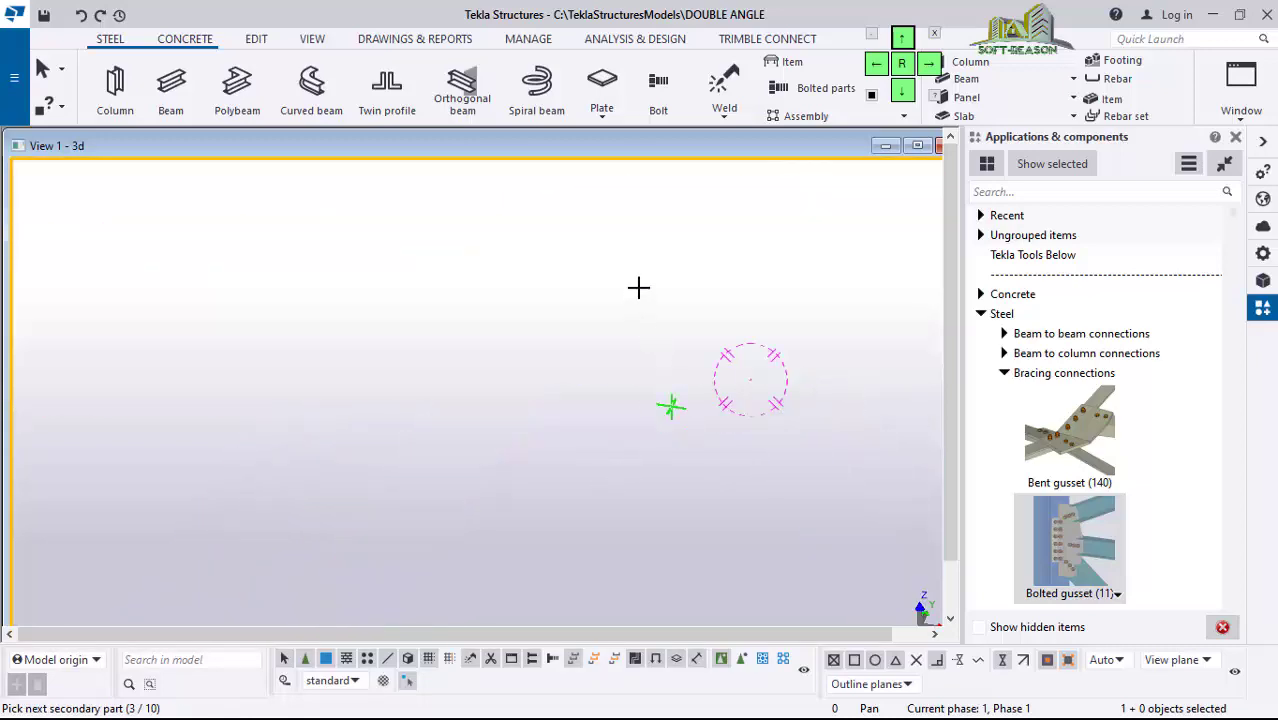
middle_click_drag(638, 288, 312, 381, "ctrl")
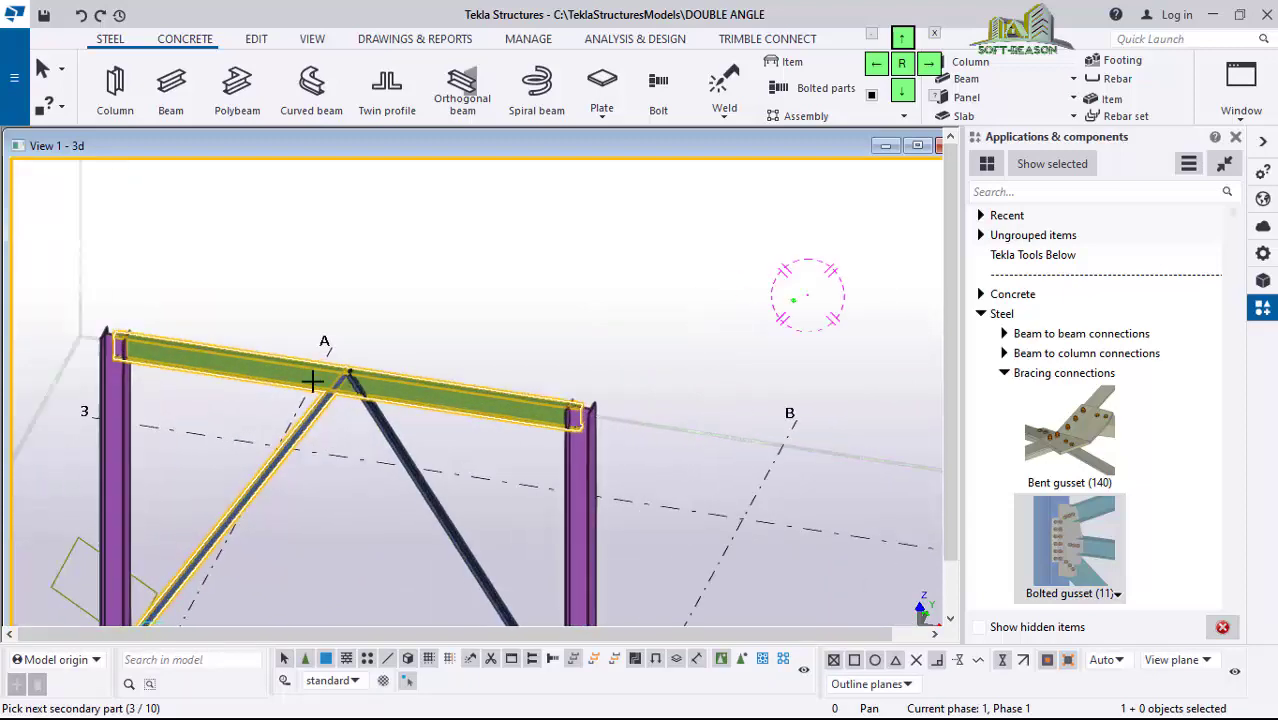
scroll(312, 381, "up", 10)
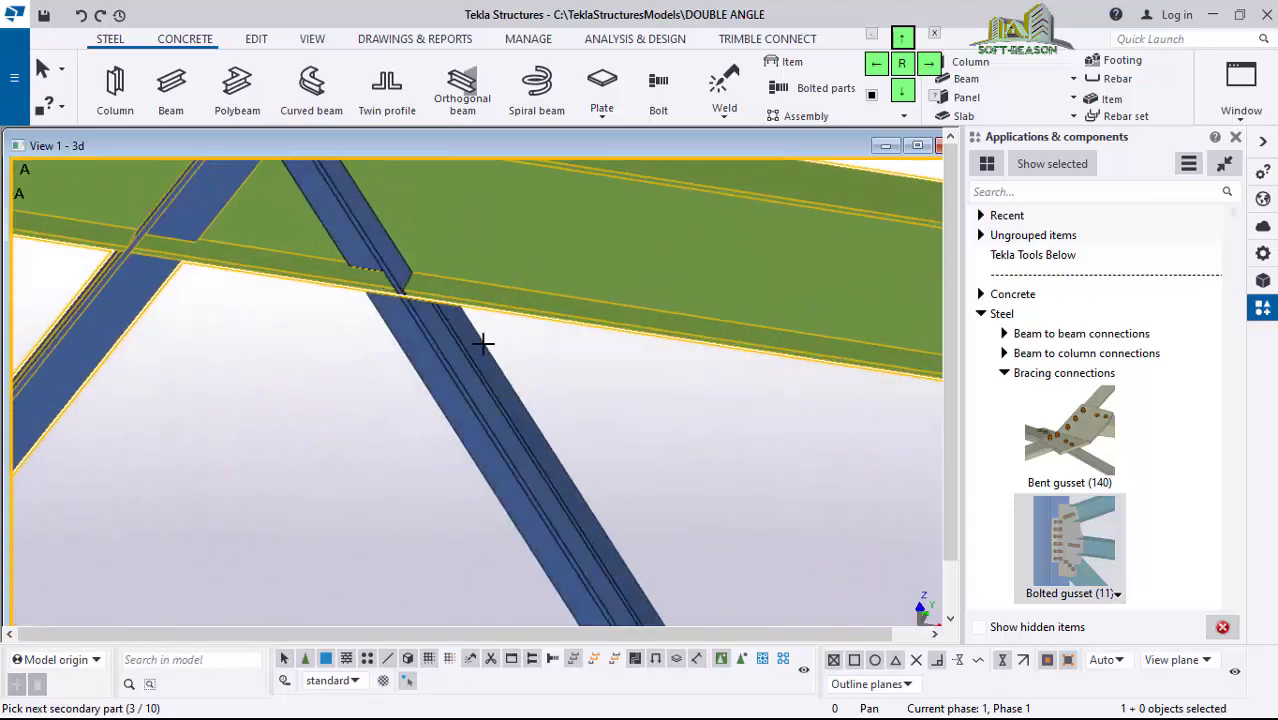
left_click(483, 343)
left_click(439, 357)
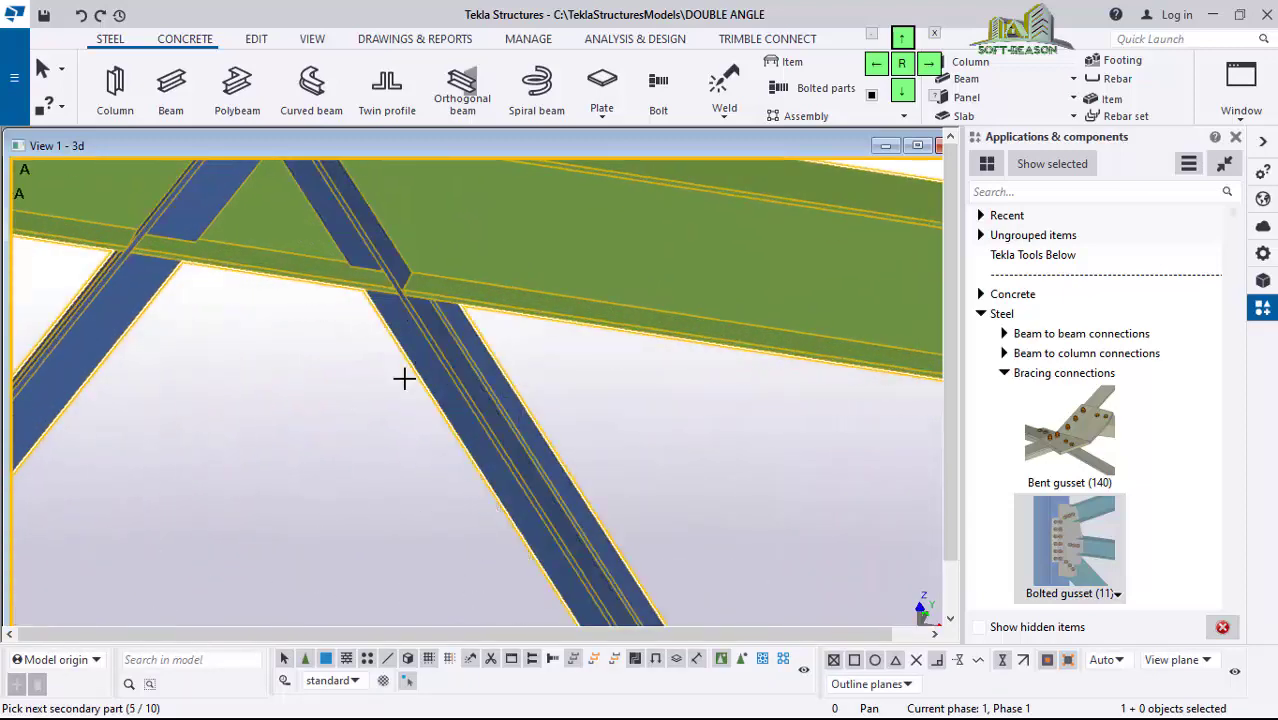
middle_click(284, 315)
scroll(290, 340, "down", 3)
middle_click_drag(608, 402, 468, 208, "ctrl")
scroll(556, 332, "up", 6)
scroll(556, 332, "up", 8)
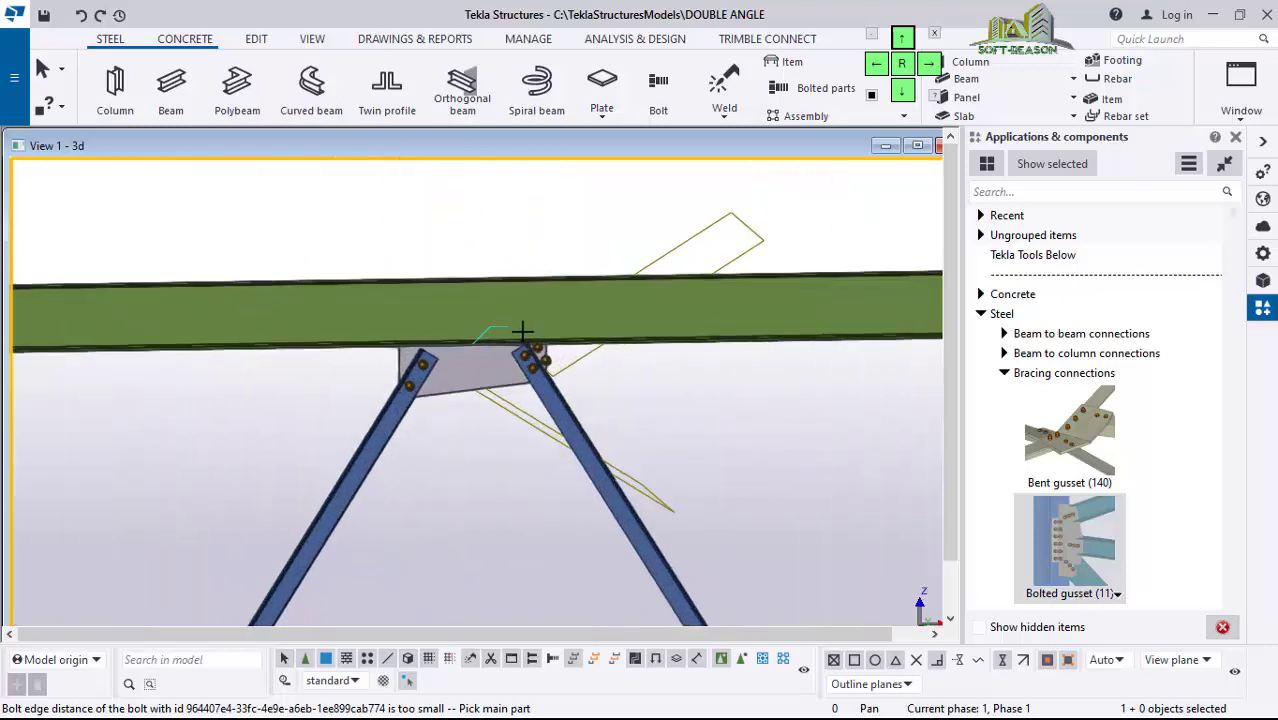
scroll(556, 332, "up", 5)
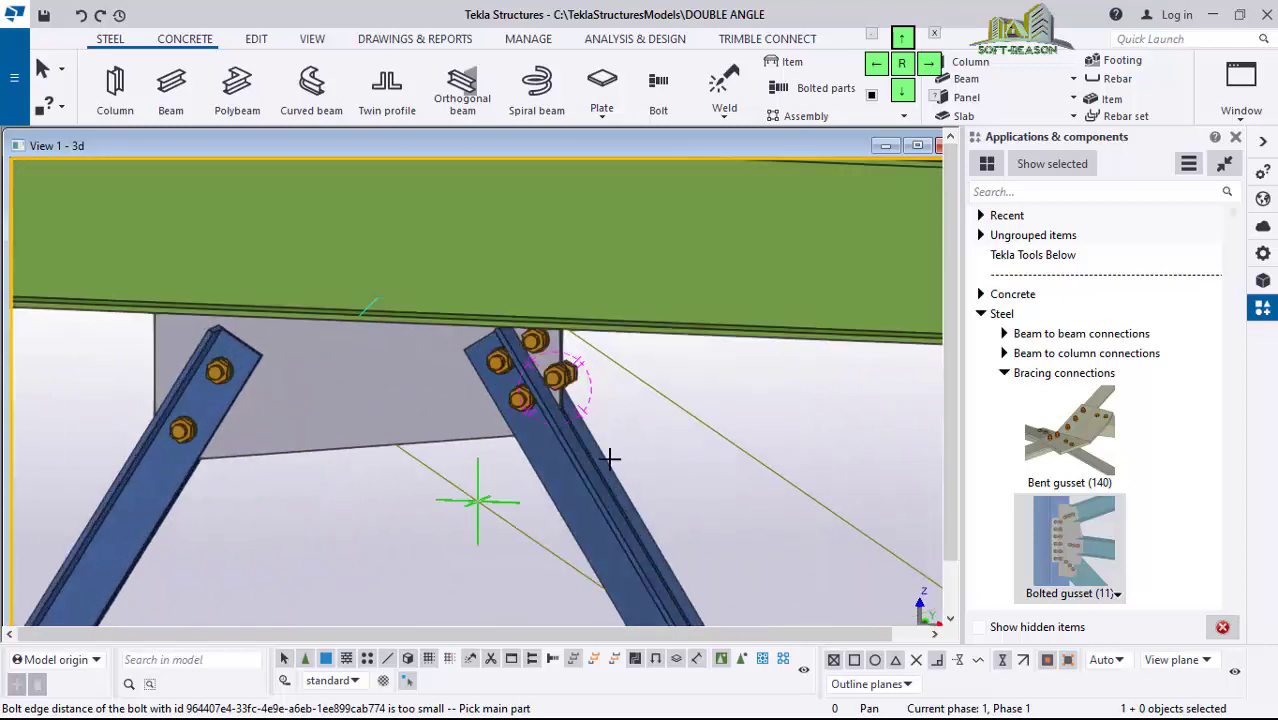
mouse_move(543, 424)
middle_mouse_down()
mouse_move(537, 442)
mouse_move(541, 430)
middle_mouse_up()
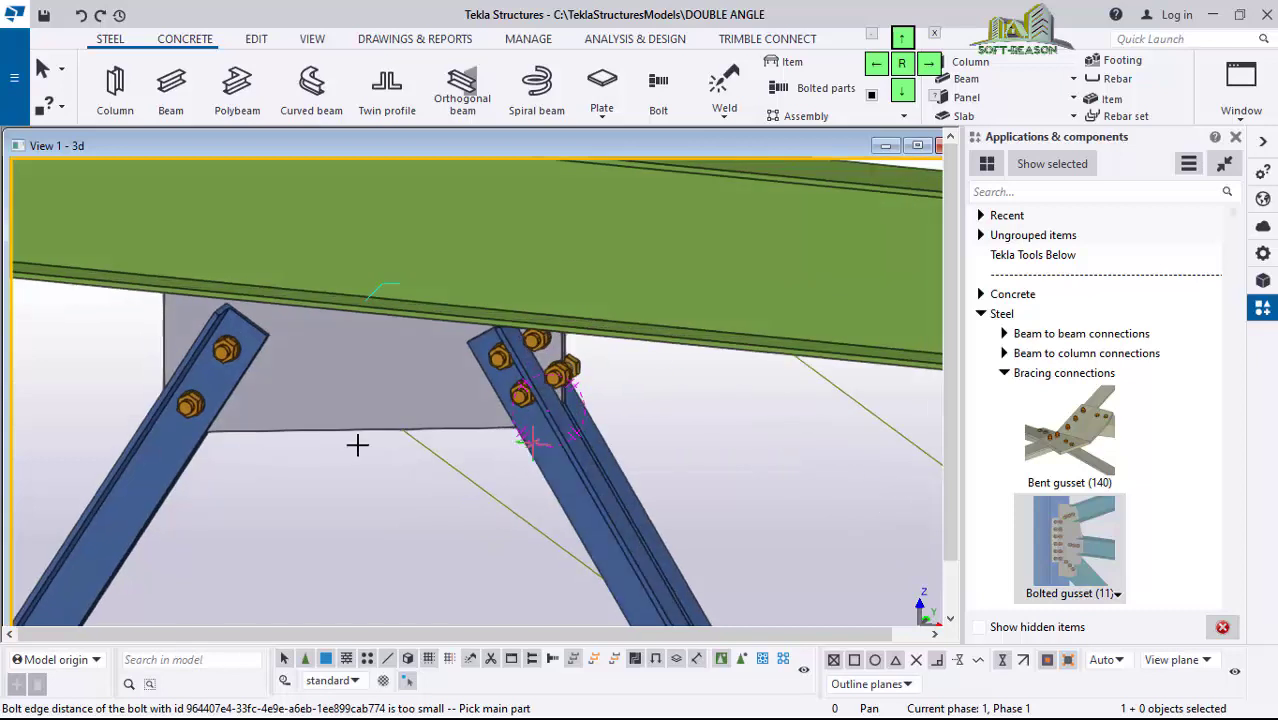
right_click(295, 522)
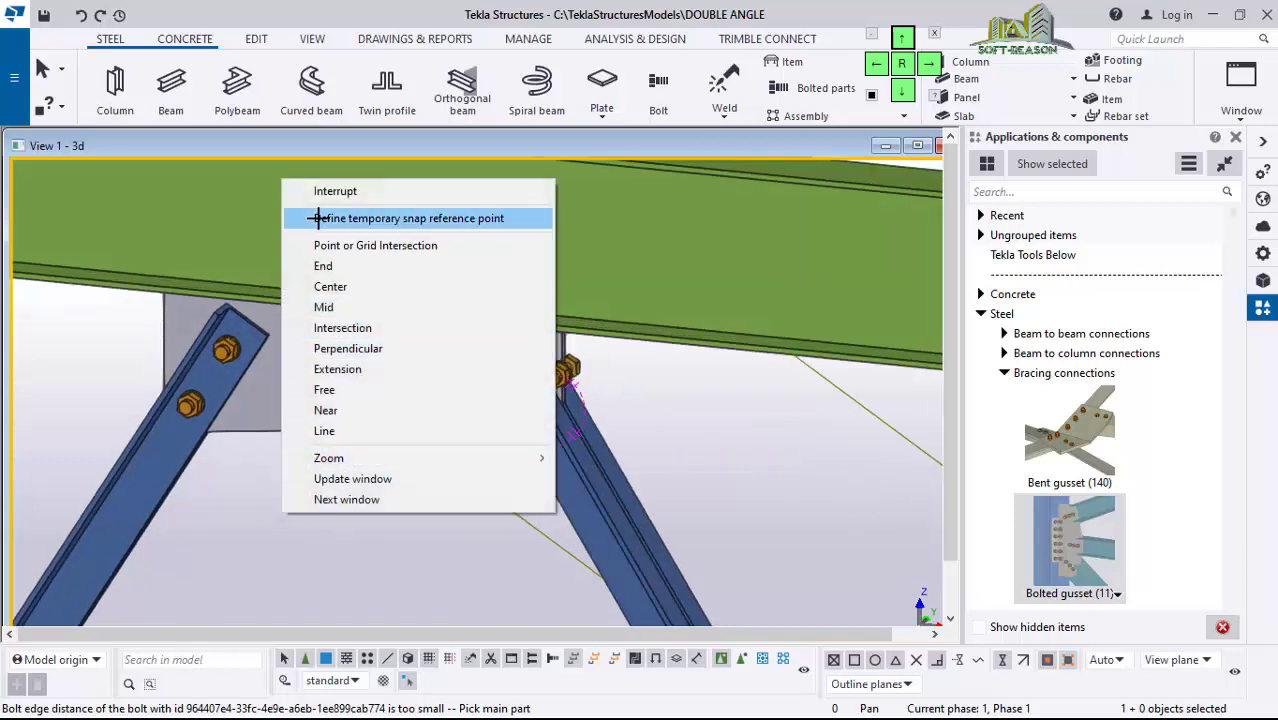
left_click(322, 188)
Step: Set the top gusset's second brace bolts to 2 by 1 with spacings of 100 and edge distances of 50, and modify the connection
left_click(346, 421)
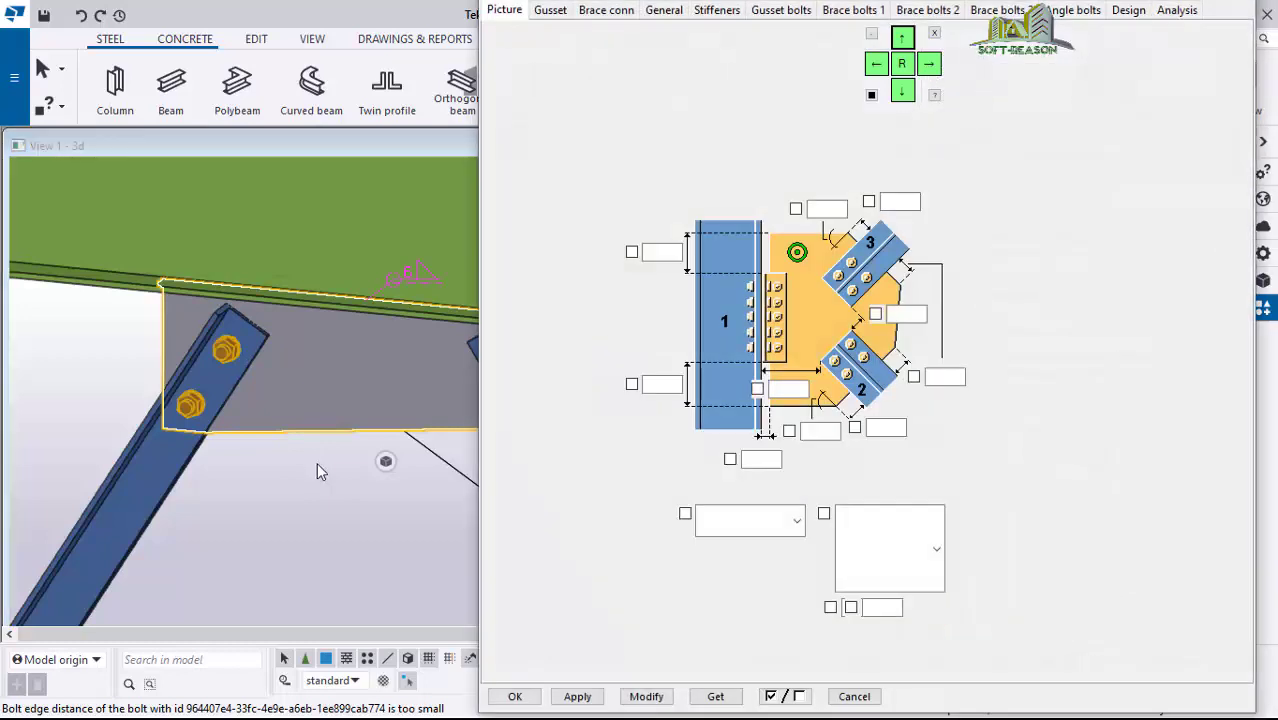
scroll(128, 357, "down", 3)
middle_click_drag(416, 392, 446, 416, "ctrl")
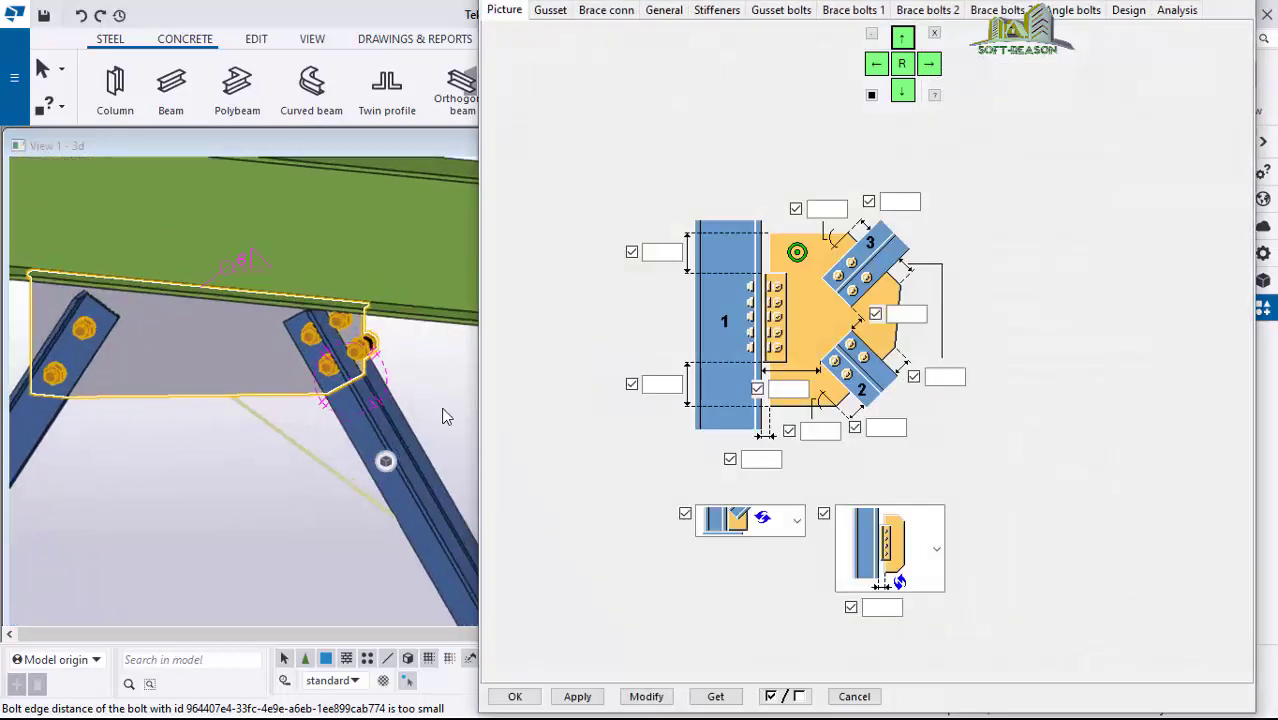
left_click(928, 11)
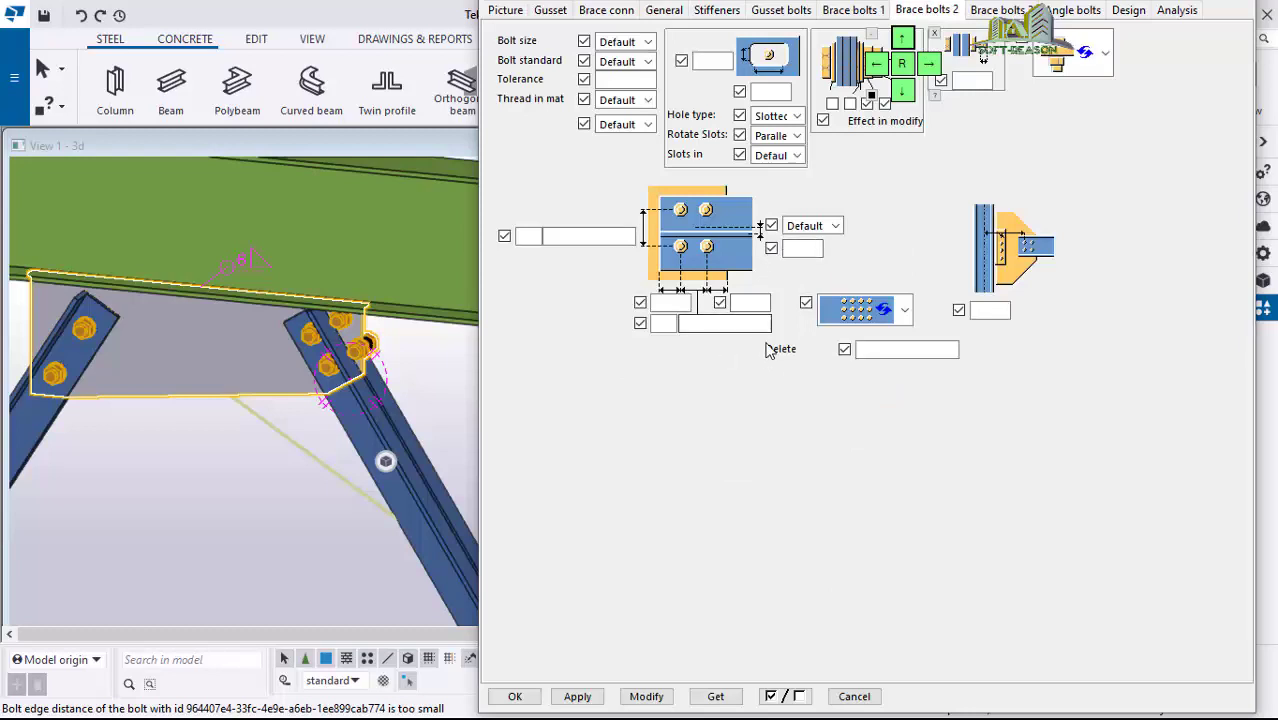
left_click(760, 302)
type("50")
left_click(664, 302)
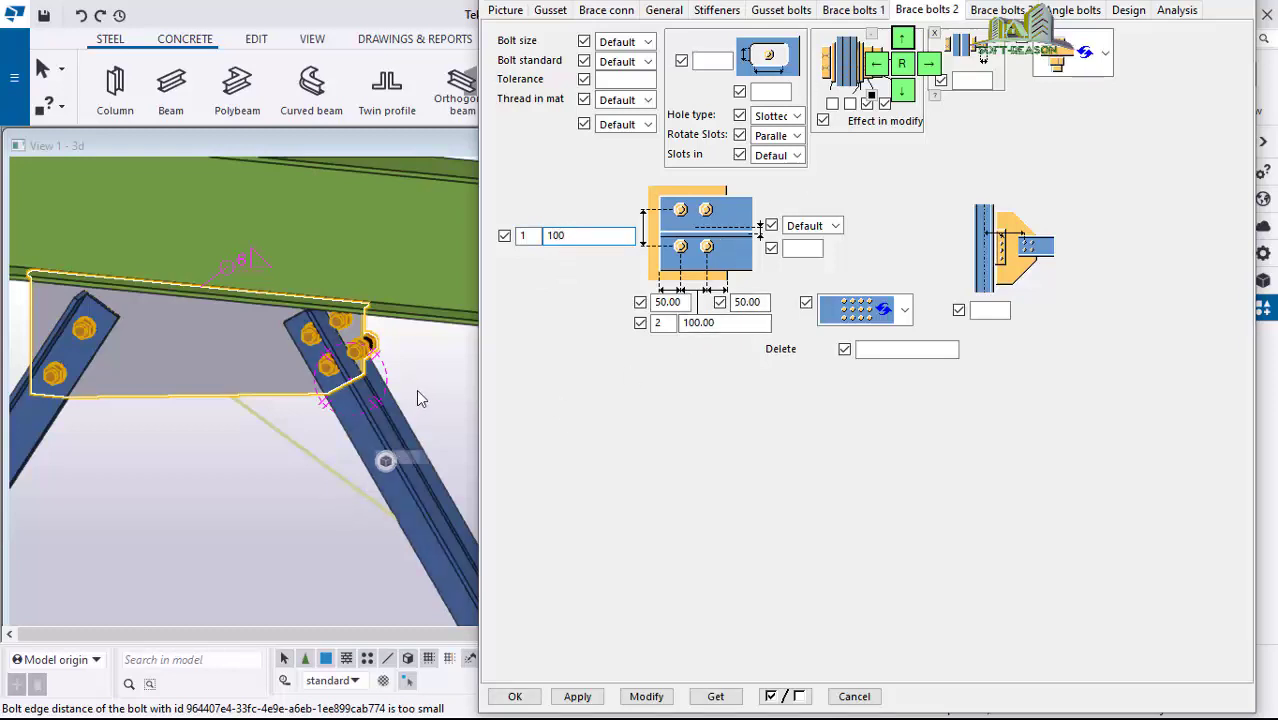
left_click(640, 697)
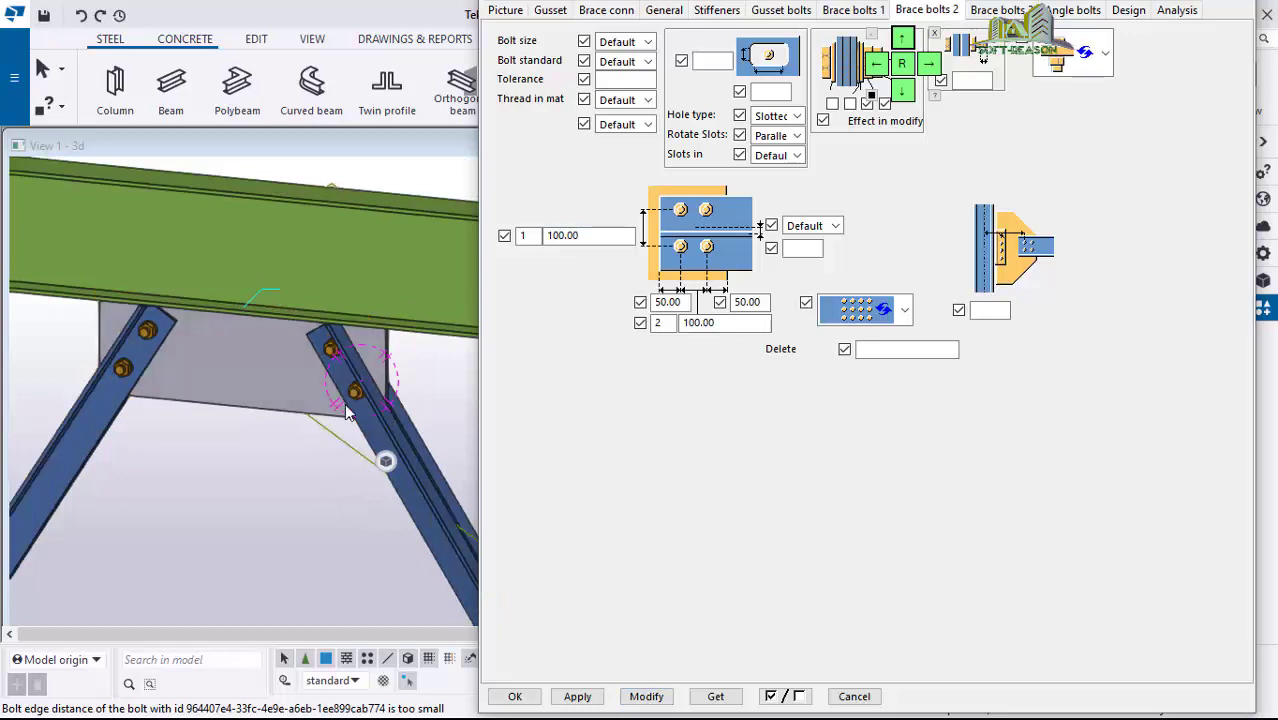
Step: Check the bolts on the top beam gusset, apply the connection settings and close them
scroll(350, 388, "up", 2)
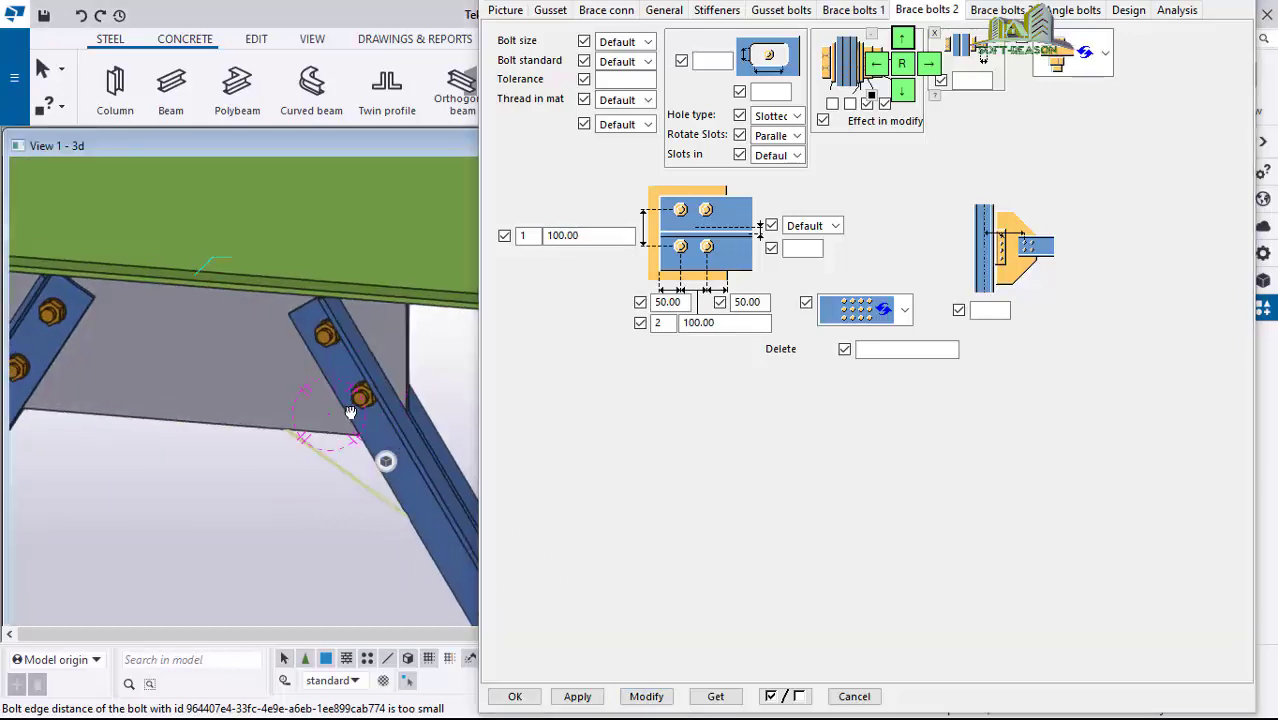
scroll(350, 388, "down", 1)
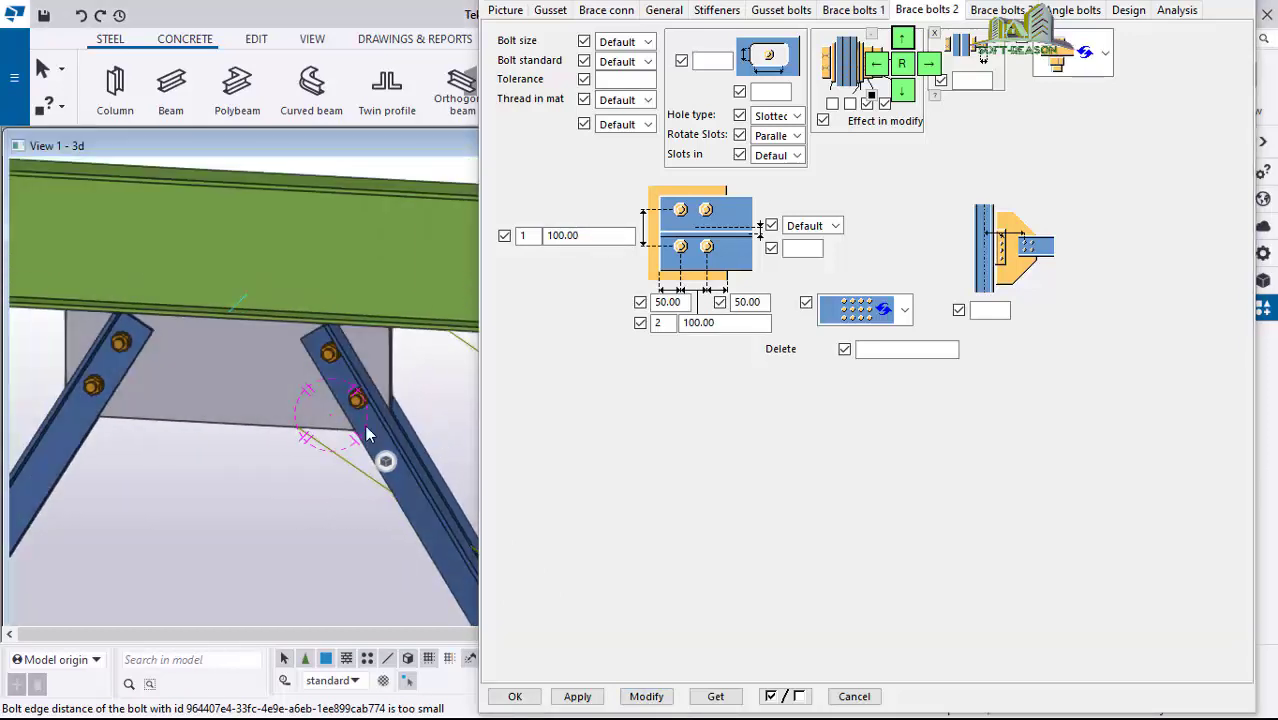
middle_click_drag(340, 398, 430, 500, "ctrl")
left_click(578, 693)
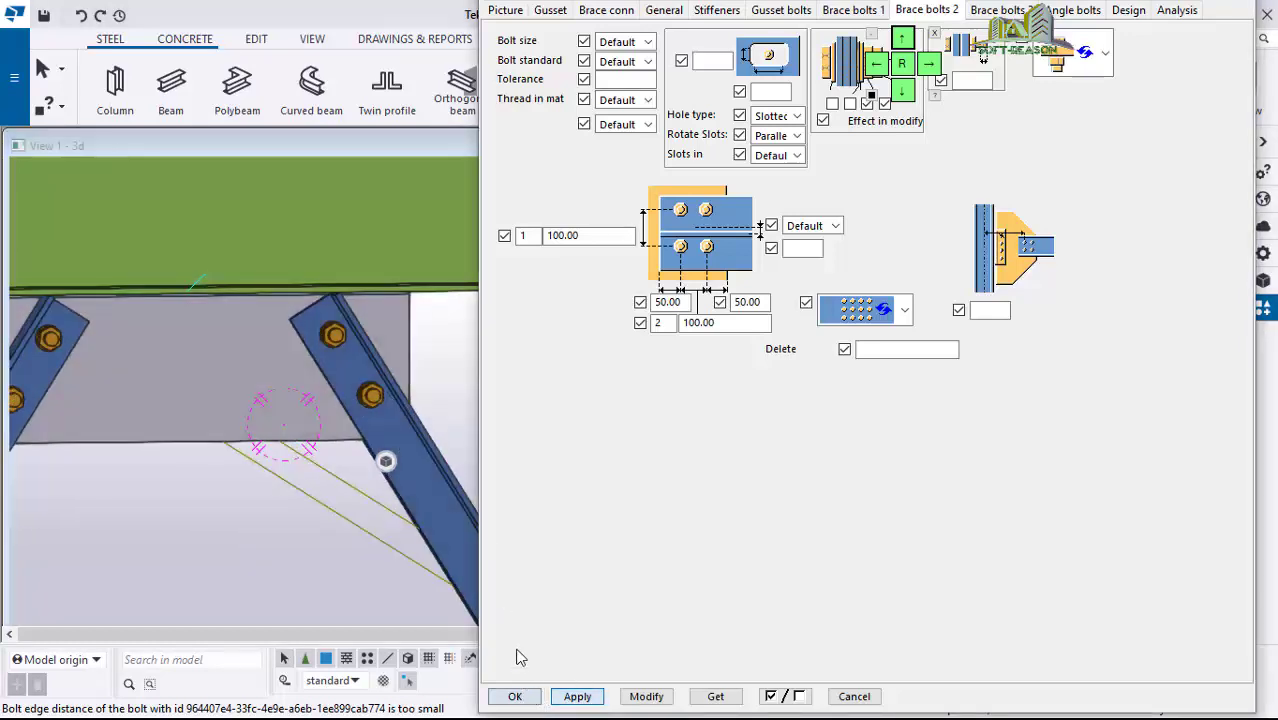
key("Escape")
Step: Set the top beam gusset's second brace bolts to size 10, standard 4.6CSK and tolerance 3, and modify the connection
scroll(488, 215, "down", 5)
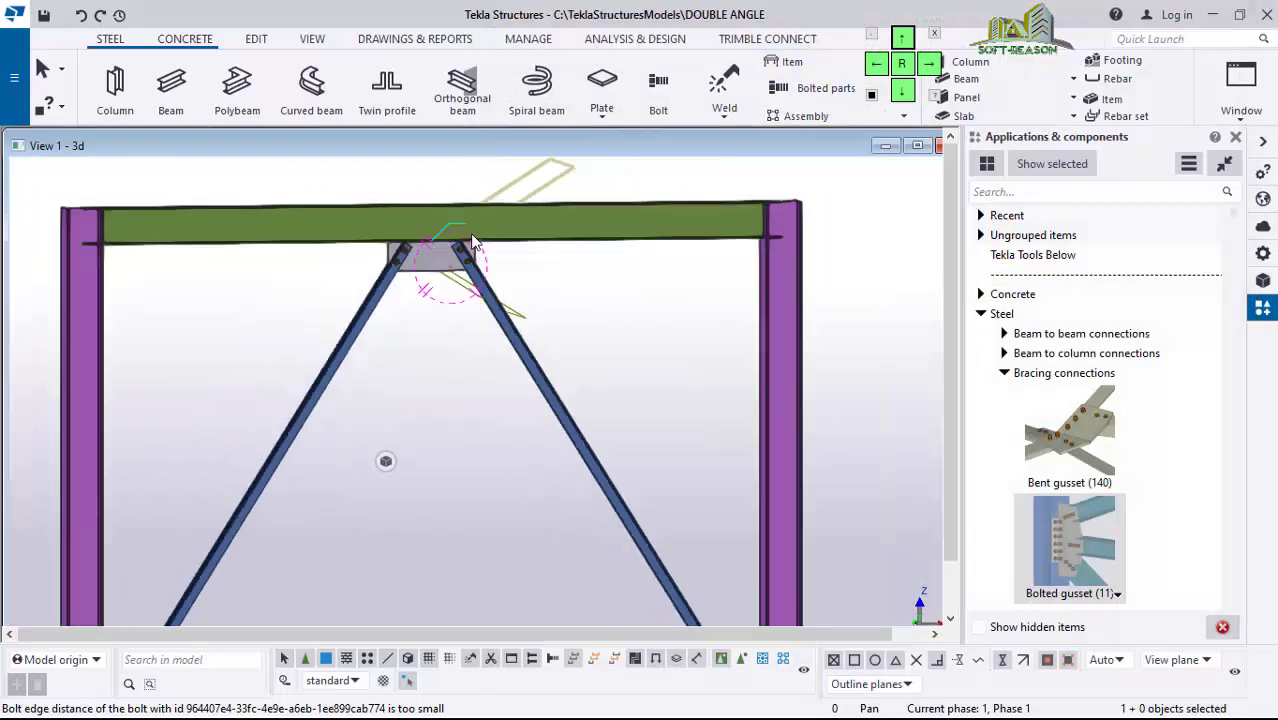
scroll(474, 243, "down", 3)
scroll(437, 271, "up", 5)
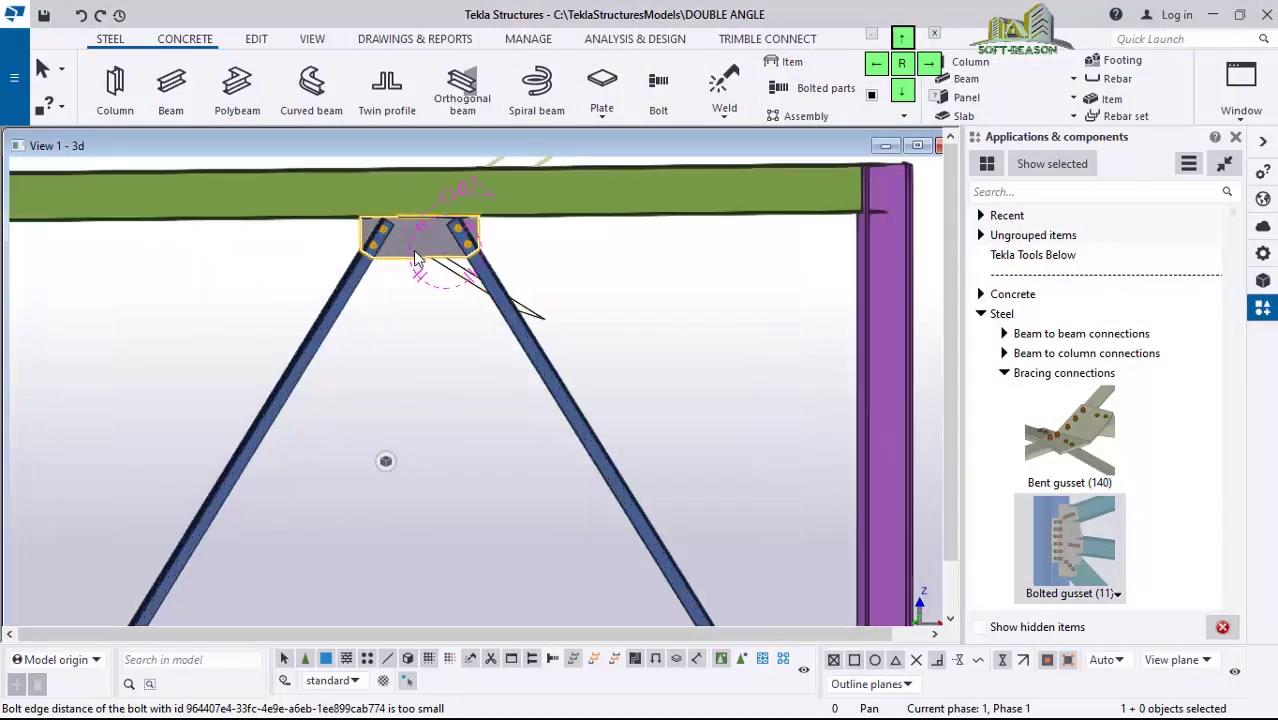
double_click(418, 258)
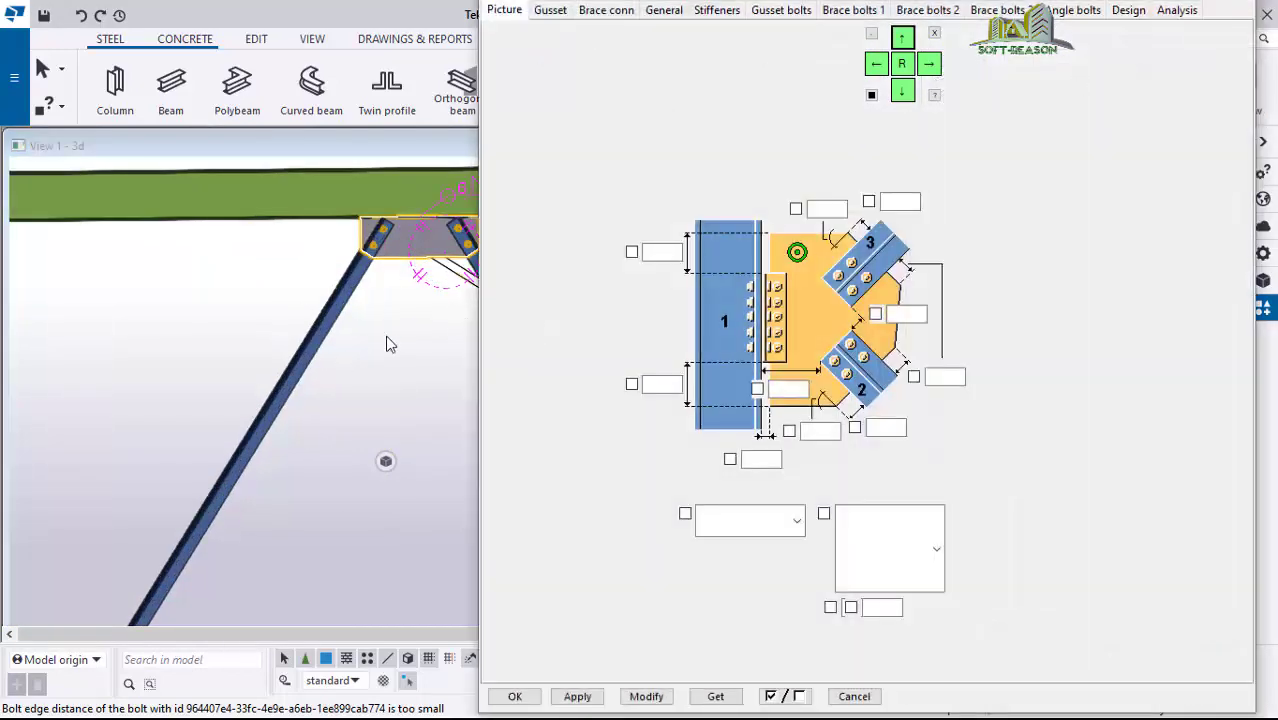
left_click(921, 11)
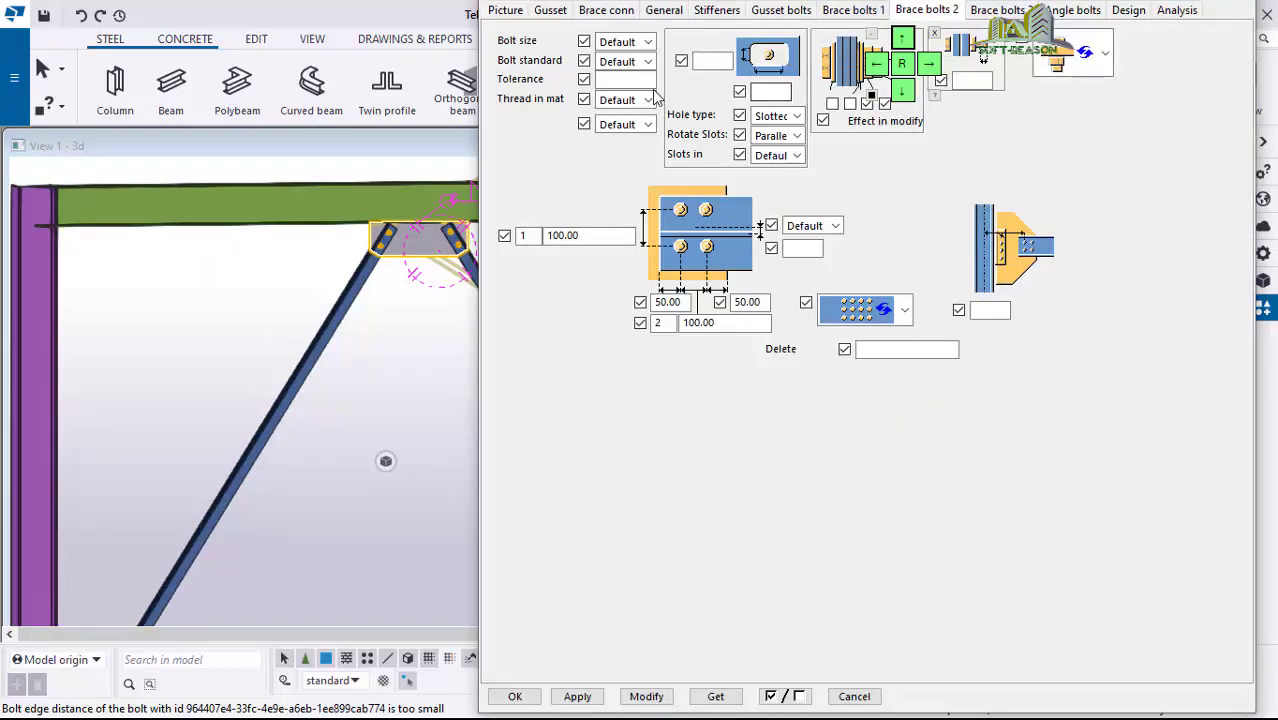
left_click(648, 41)
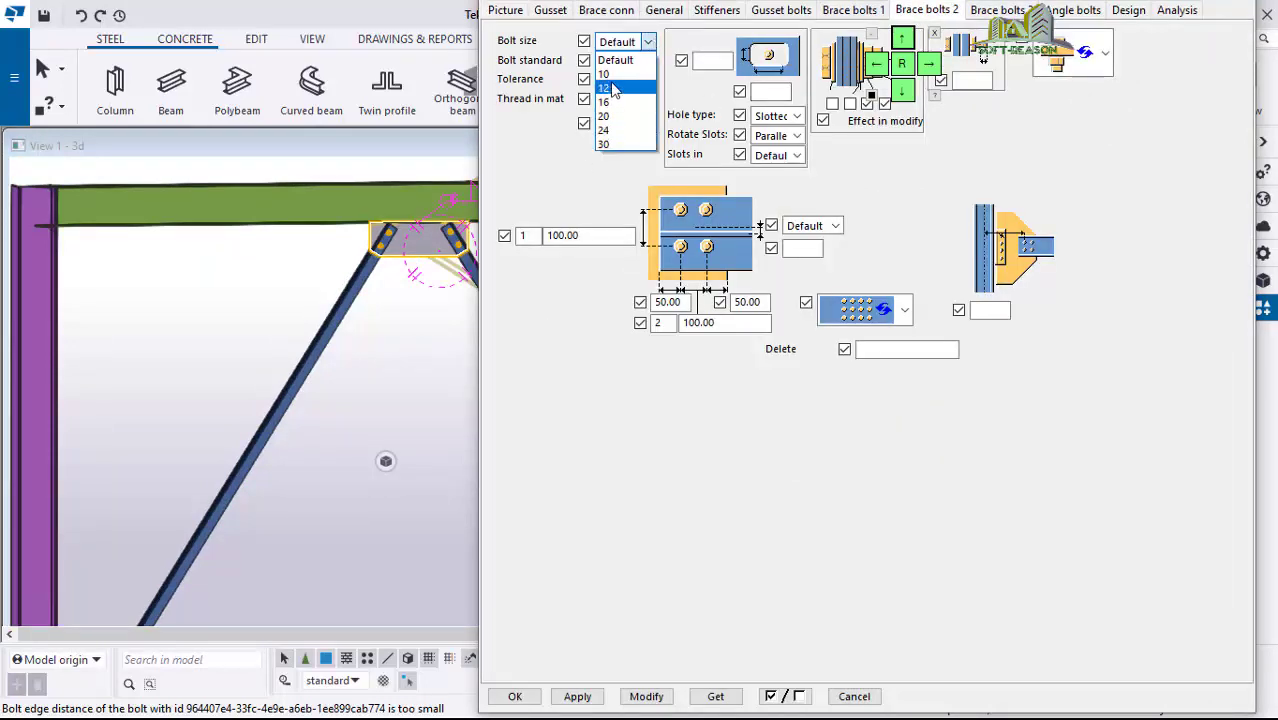
left_click(628, 78)
left_click(647, 61)
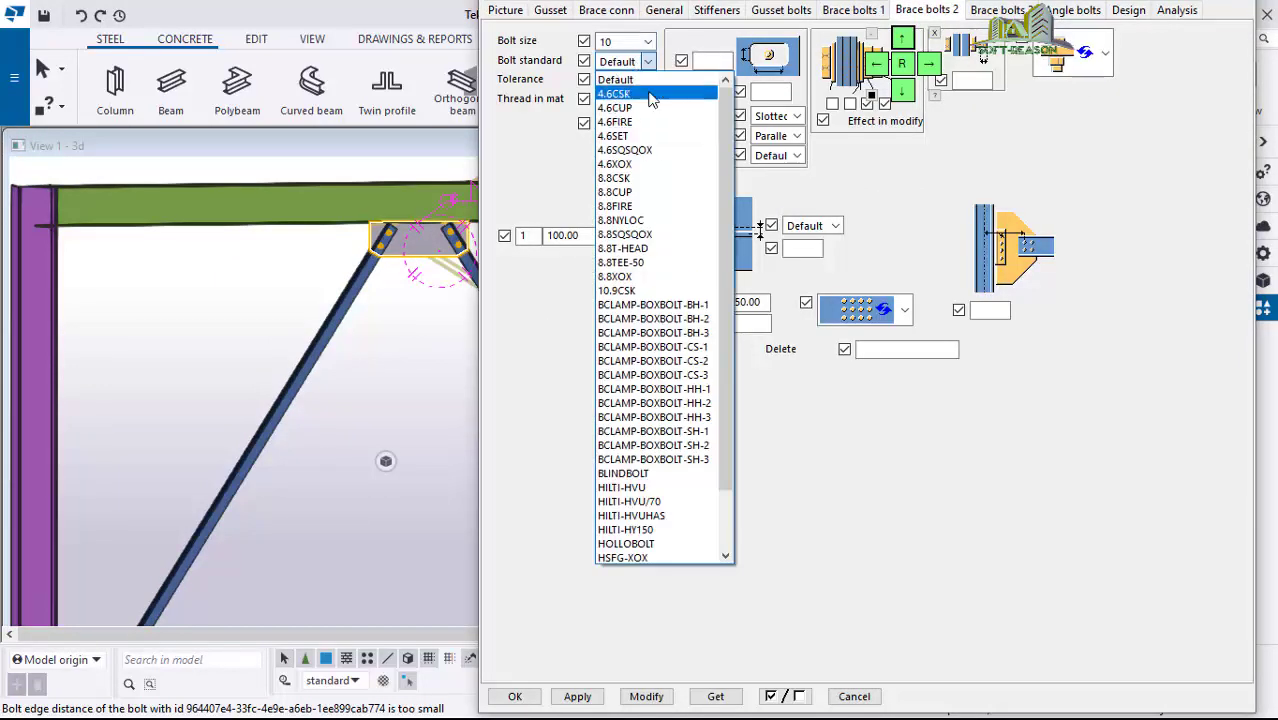
left_click(612, 87)
left_click(641, 79)
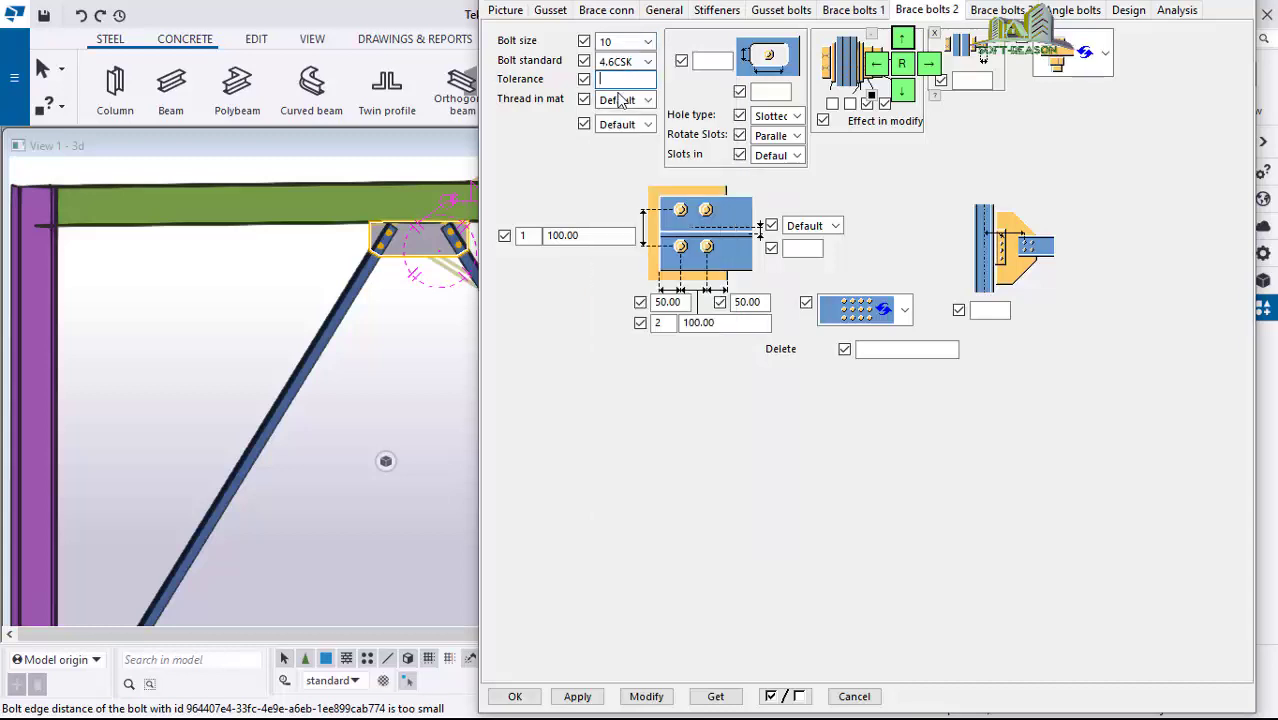
type("3")
left_click(633, 697)
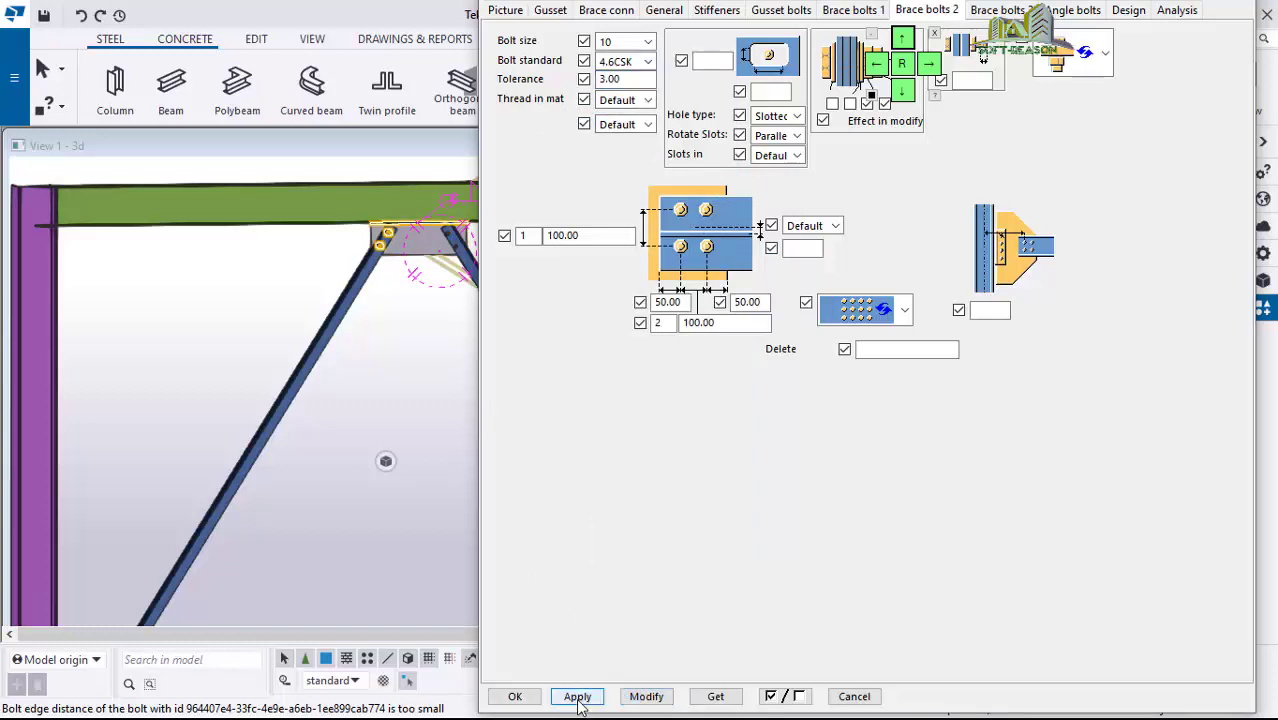
Step: Set the top beam gusset's first brace bolts to size 10, standard 4.6FIRE and tolerance 3, modify the connection and close its settings
left_click(852, 10)
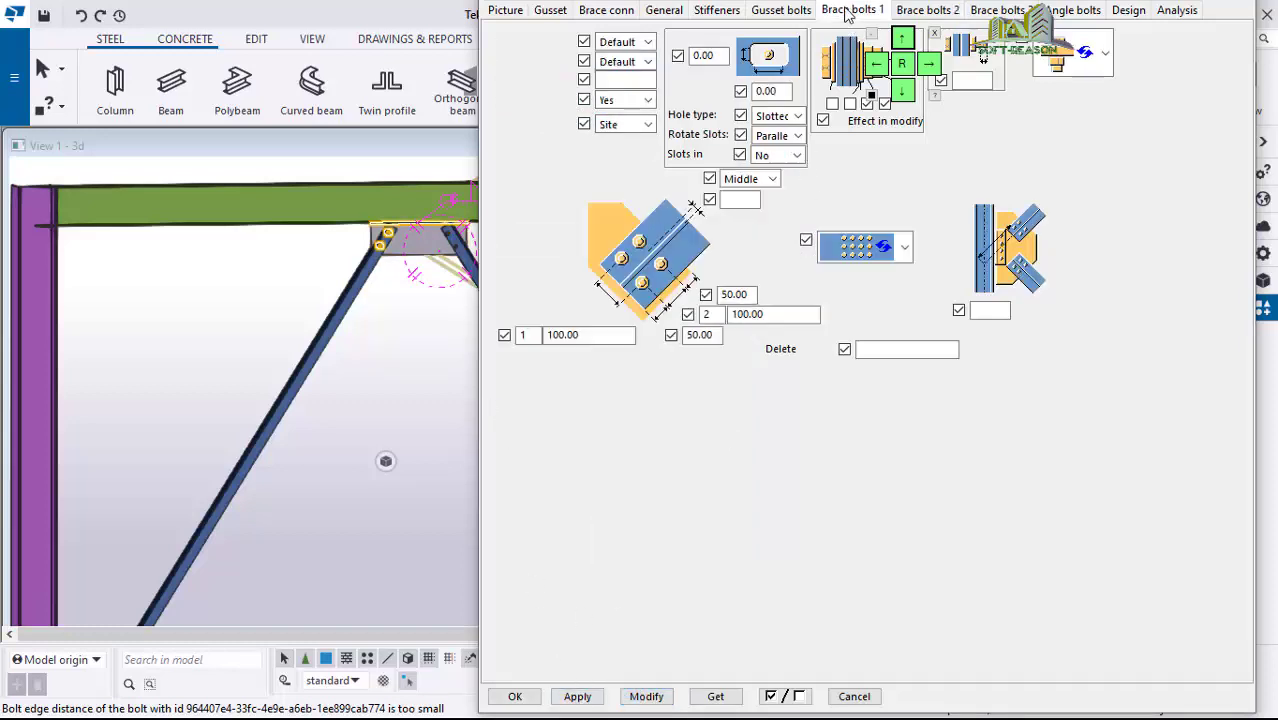
left_click(646, 41)
left_click(619, 76)
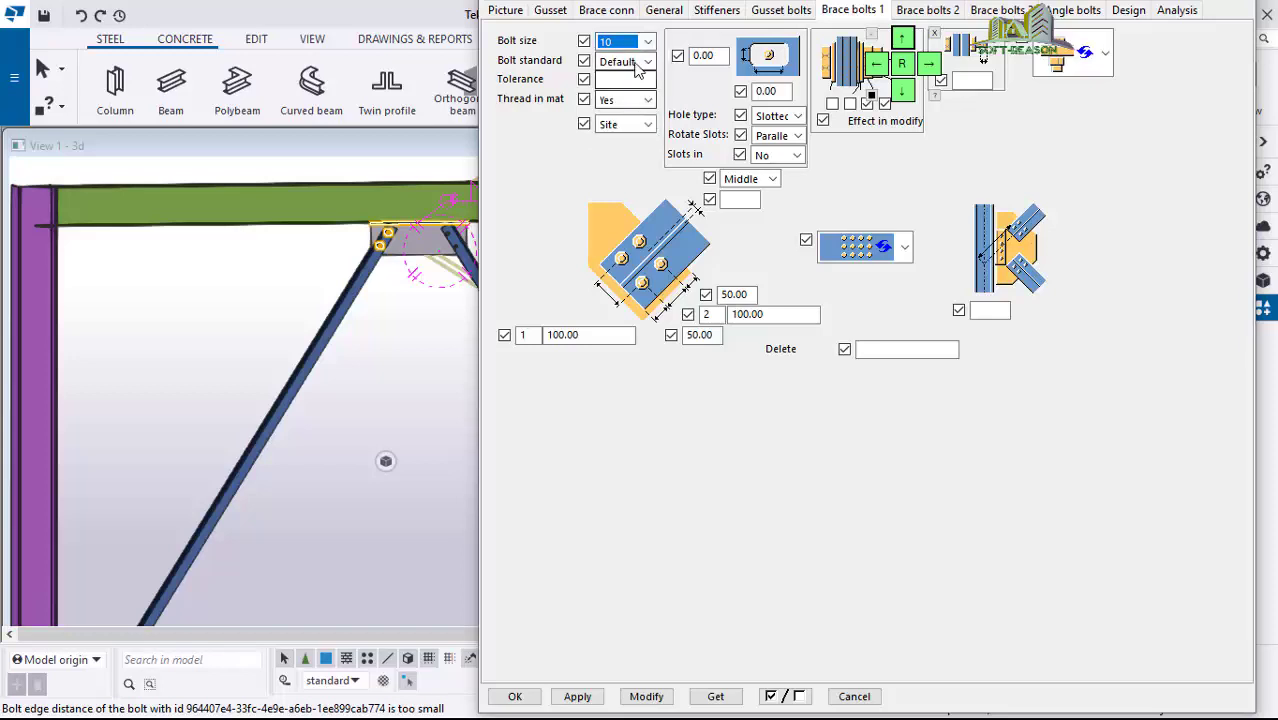
left_click(625, 61)
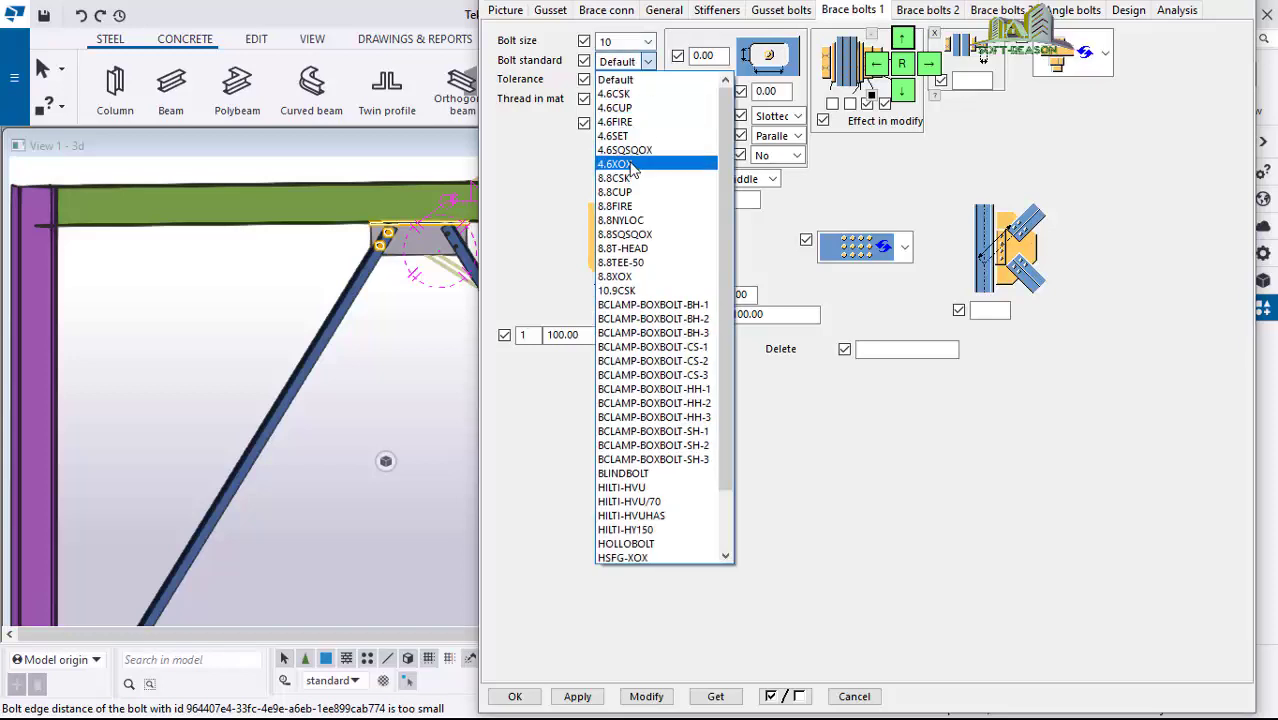
left_click(648, 61)
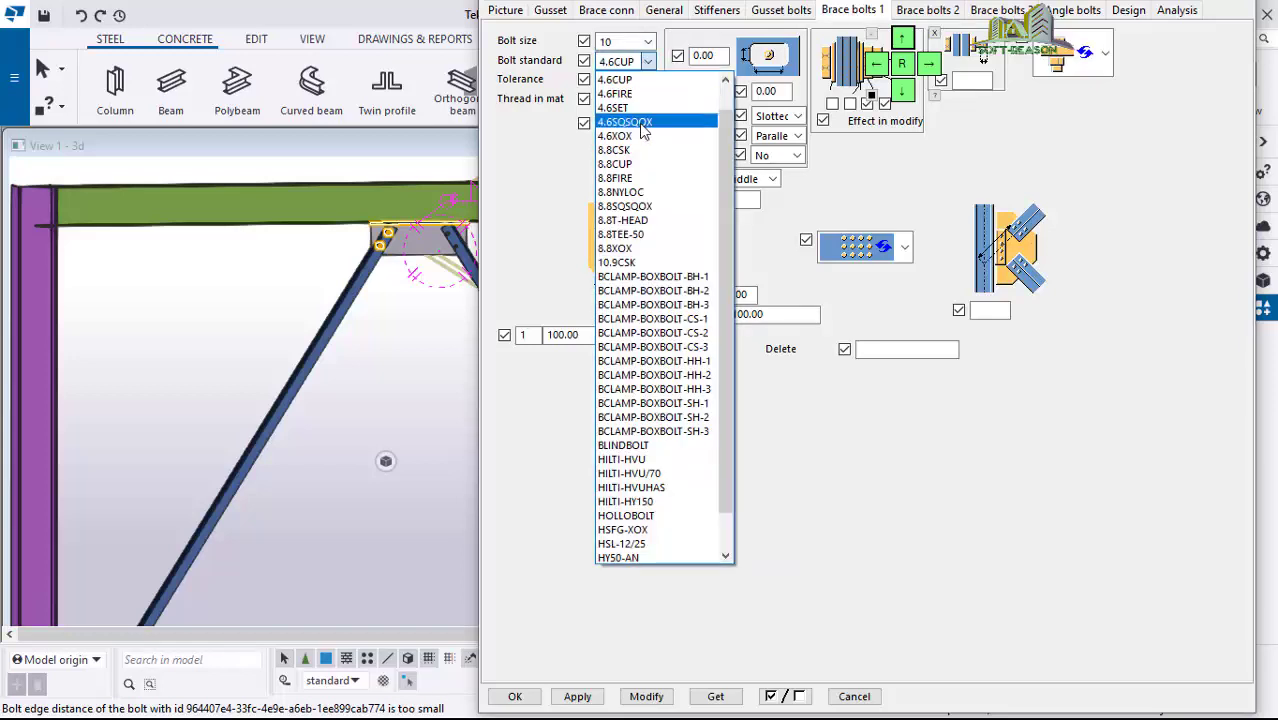
left_click(616, 93)
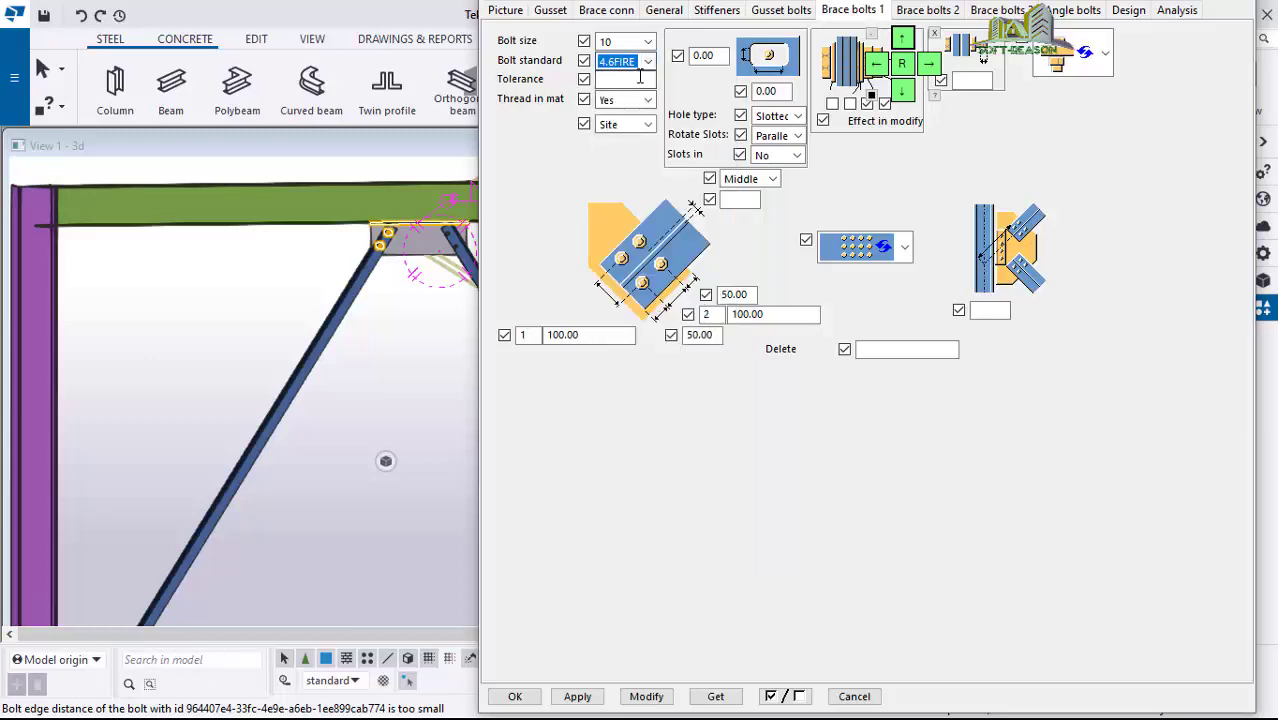
left_click(636, 84)
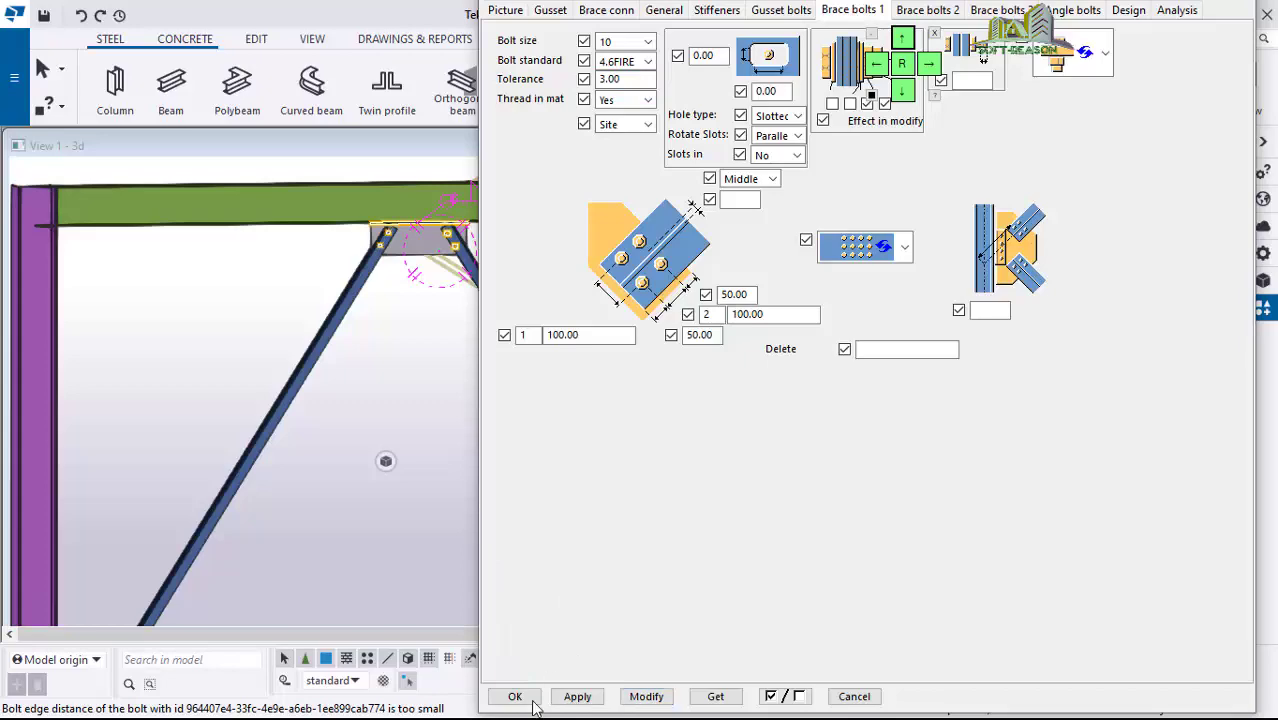
key("Return")
Step: Inspect the braced frame from the column bases up to the bolted gusset under the top beam
scroll(445, 286, "up", 3)
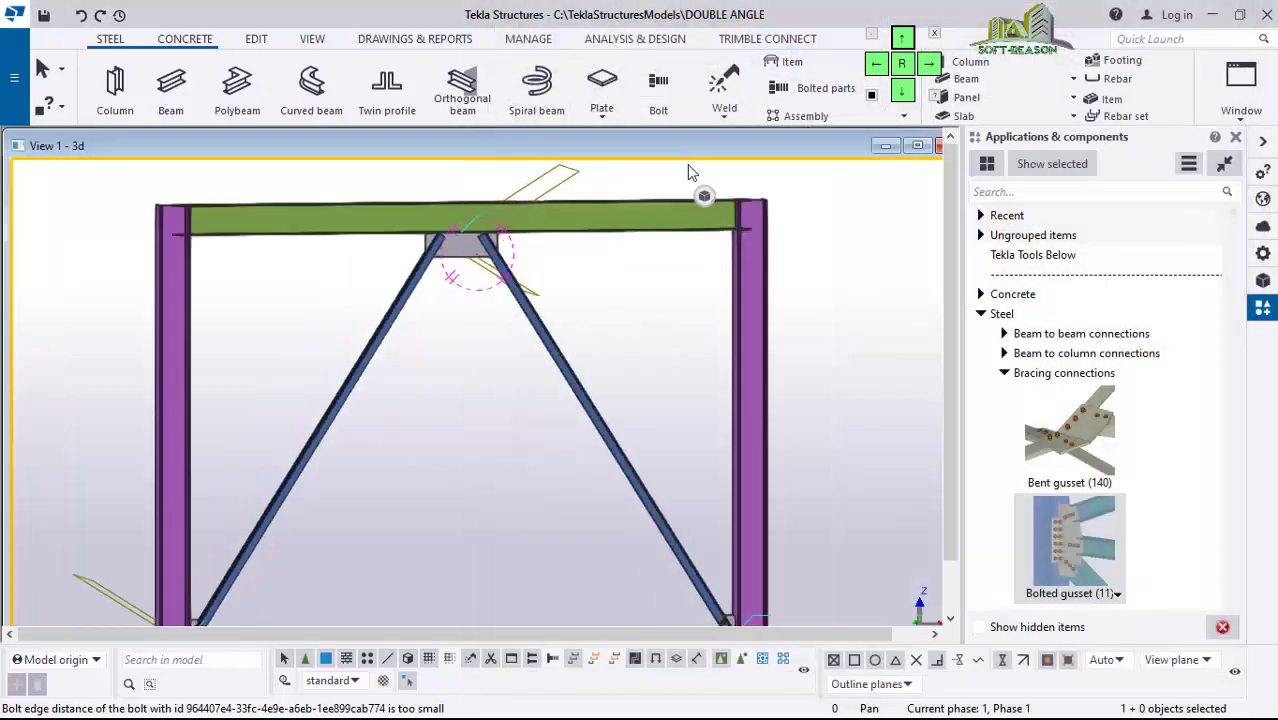
scroll(447, 294, "down", 5, "ctrl")
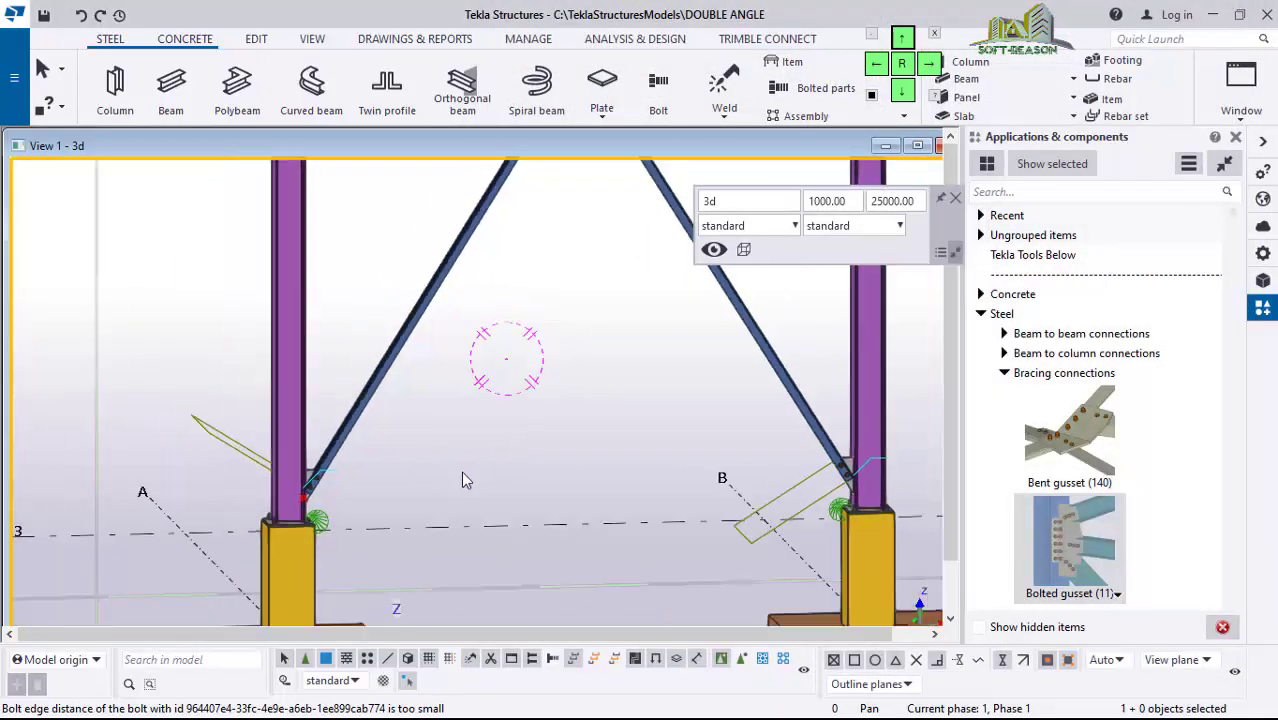
scroll(462, 477, "down", 3)
scroll(548, 297, "up", 3)
scroll(497, 379, "up", 4)
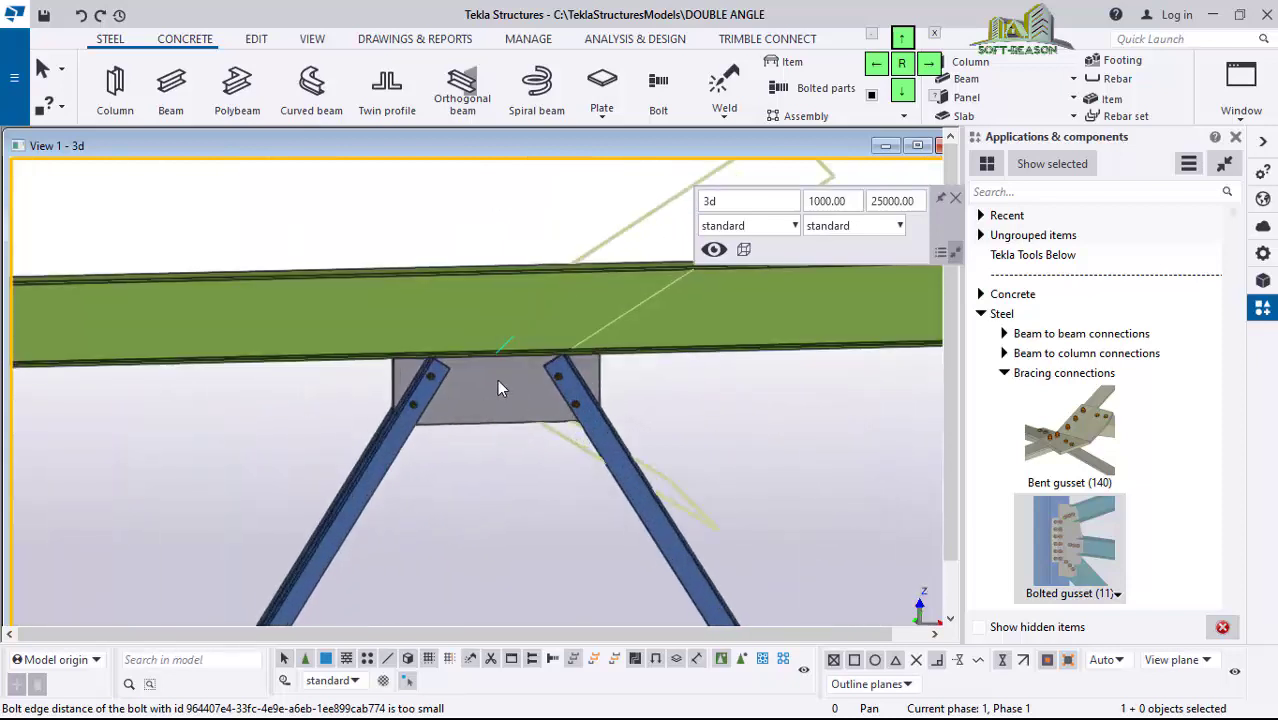
middle_click_drag(497, 379, 706, 347, "ctrl")
scroll(706, 347, "down", 4)
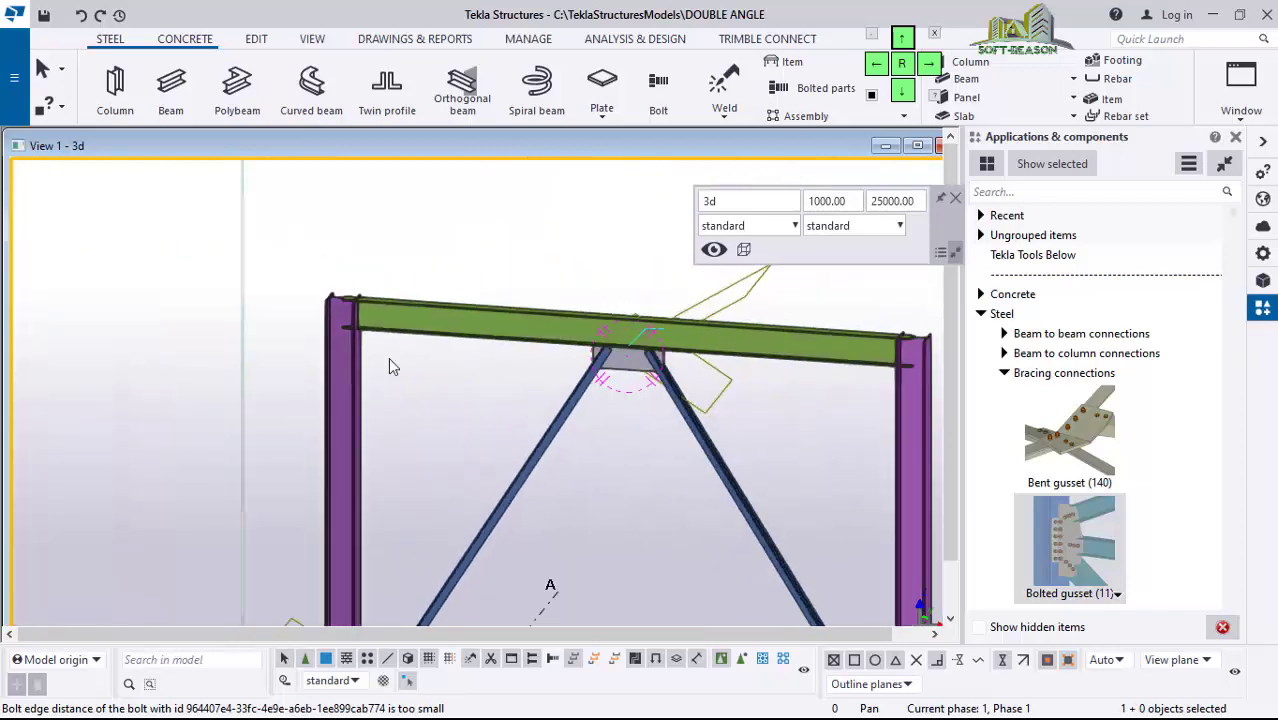
Step: Search the component catalog for "end" and look through the end plate connections
left_click(1066, 191)
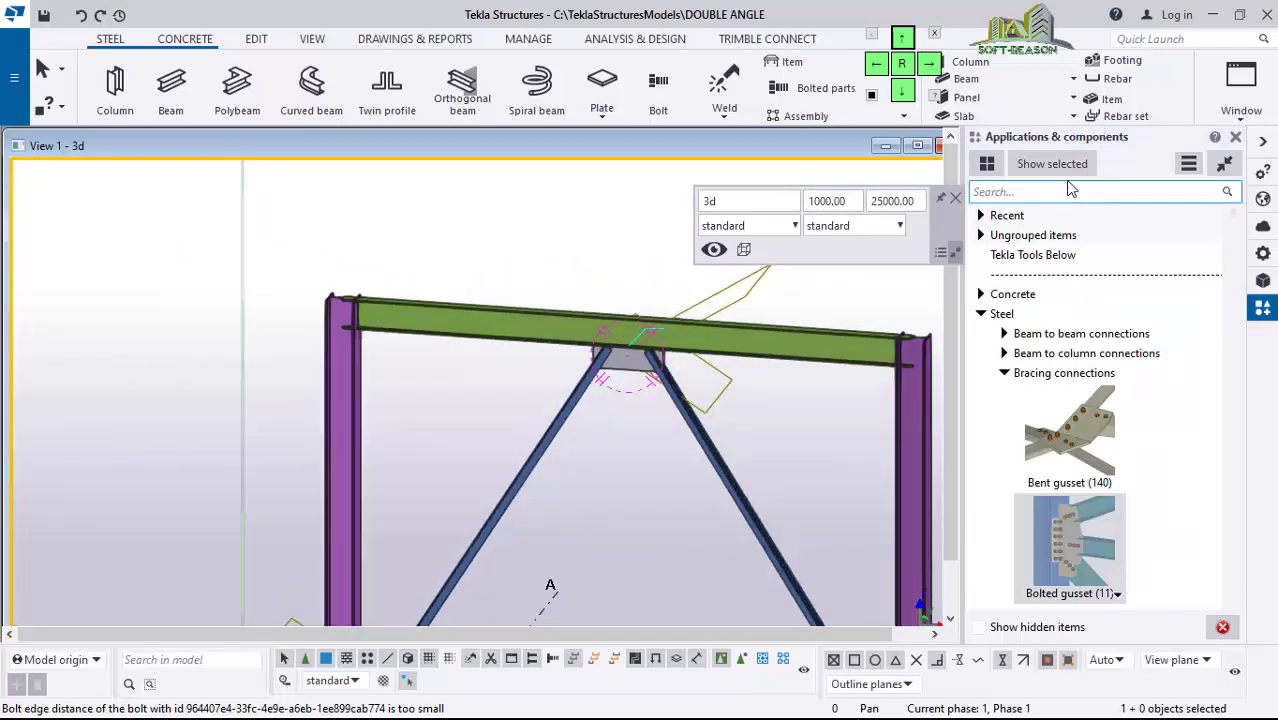
left_click(1054, 191)
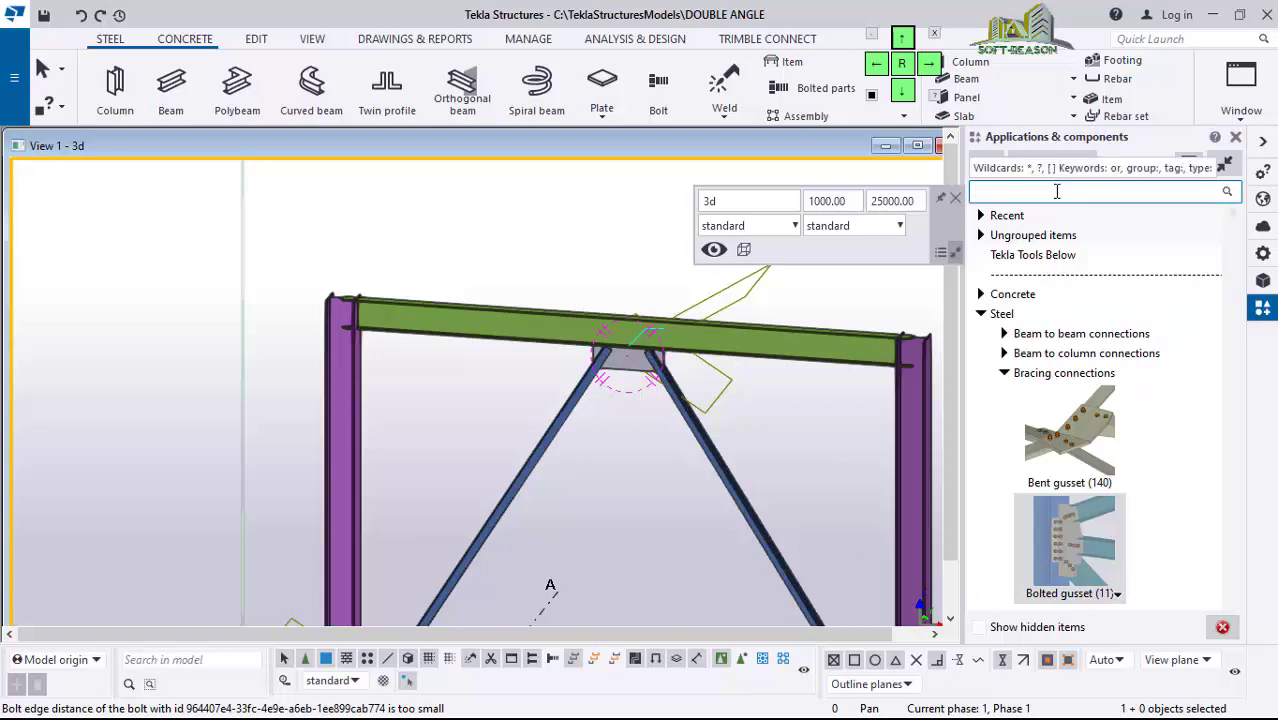
type("eb")
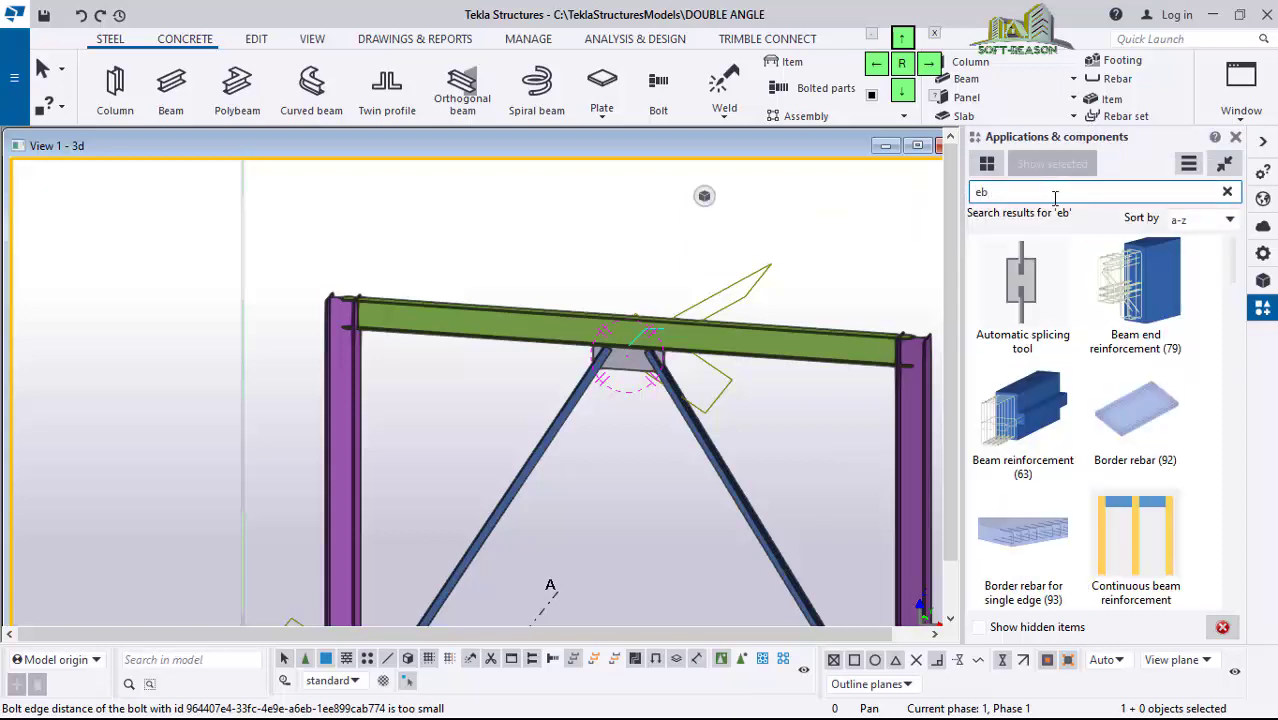
type("n")
scroll(1092, 510, "down", 5)
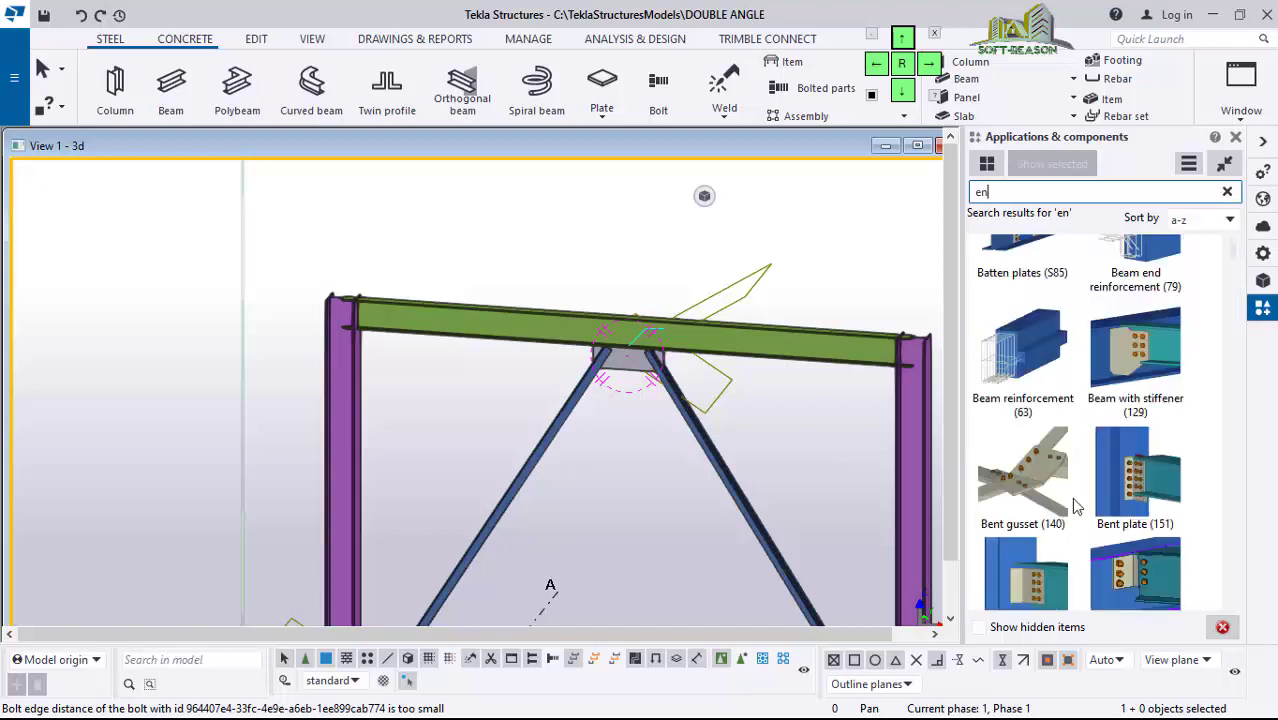
scroll(1063, 510, "down", 2)
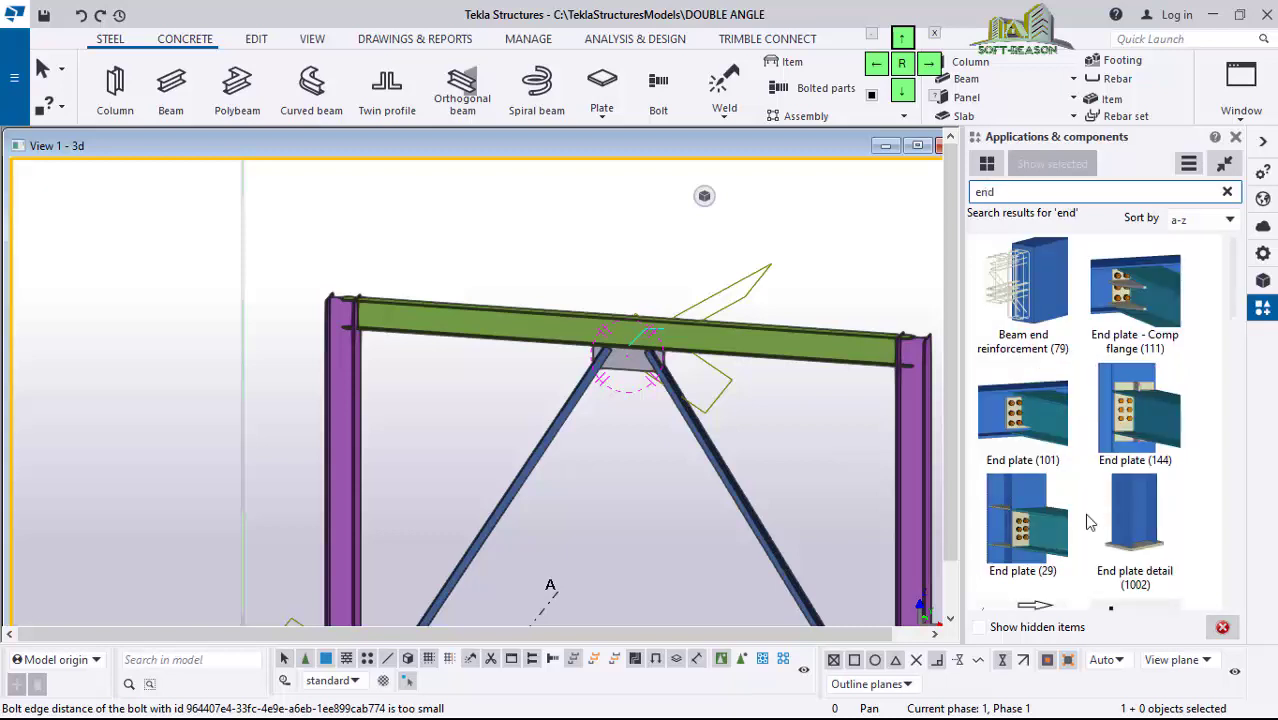
scroll(1048, 538, "down", 1)
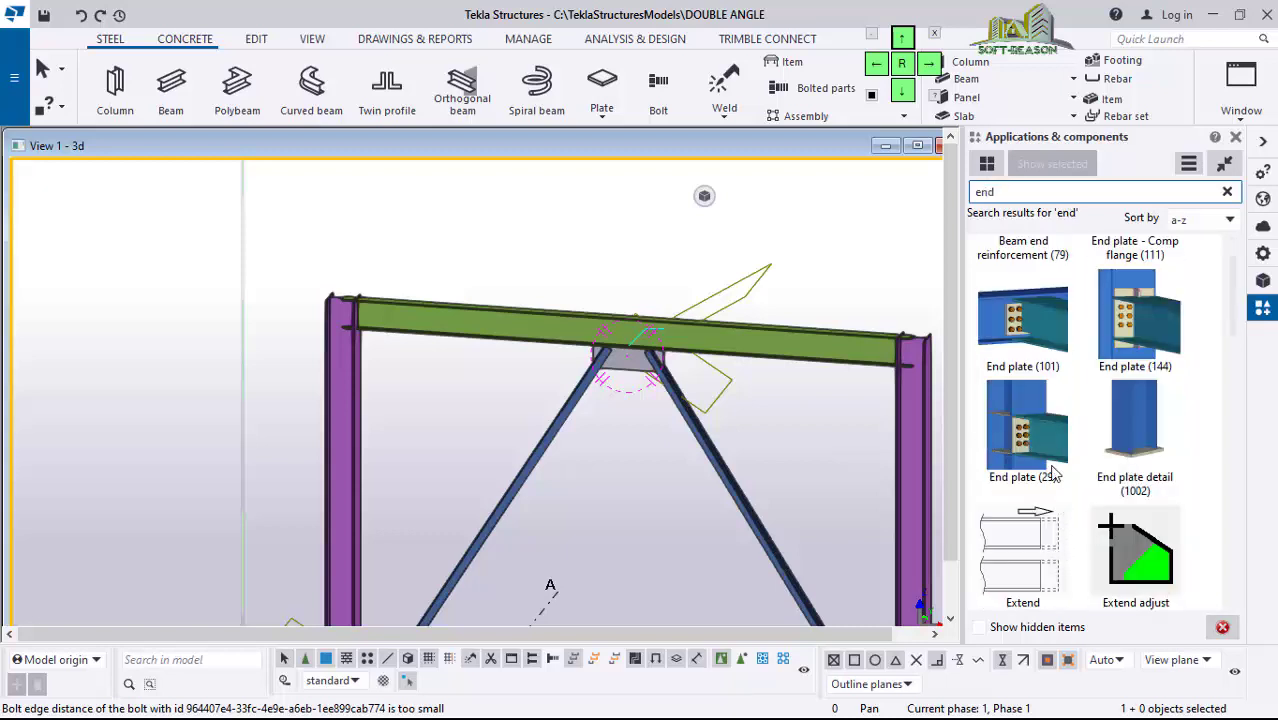
left_click(1025, 320)
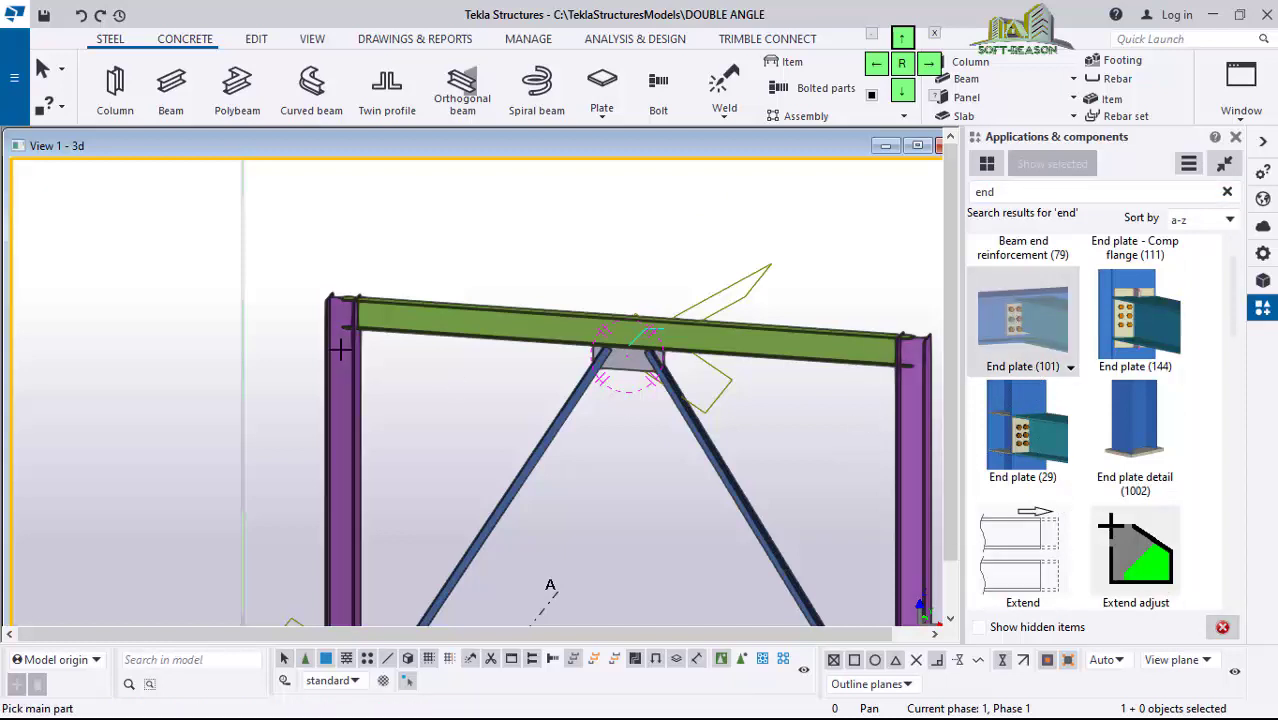
scroll(400, 370, "up", 3)
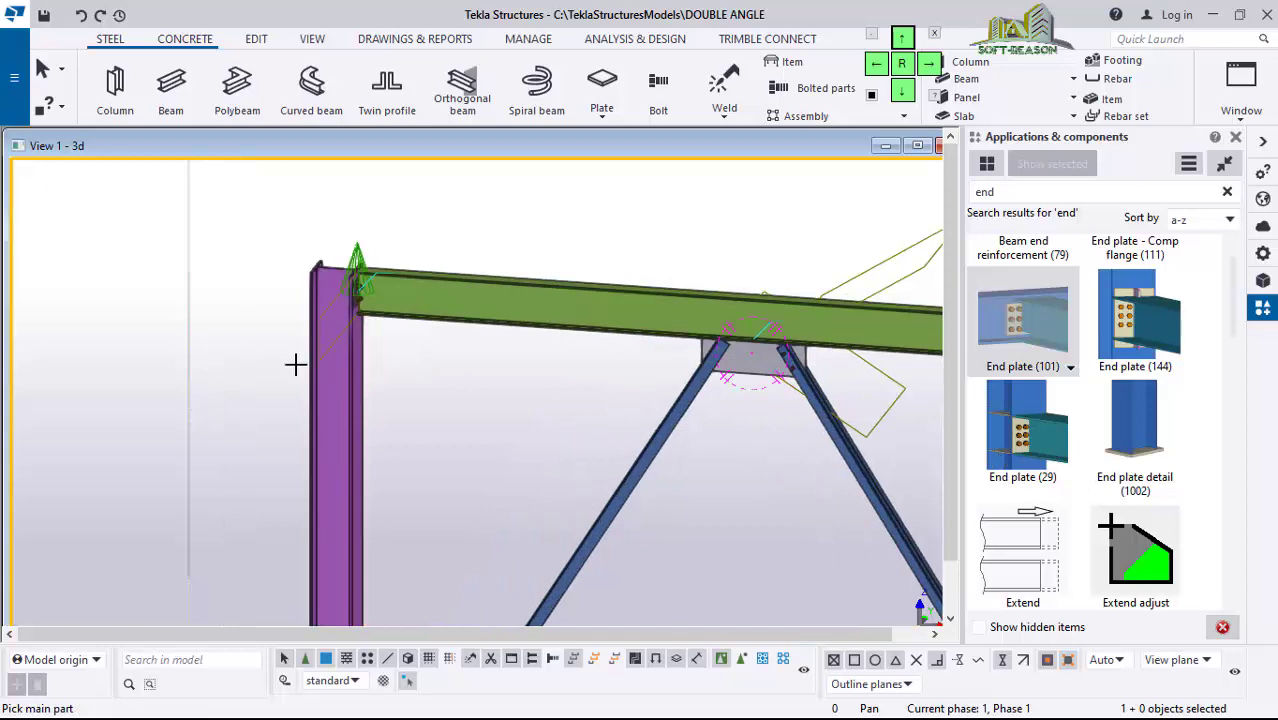
scroll(295, 365, "up", 4)
scroll(294, 340, "up", 2)
right_click(447, 236)
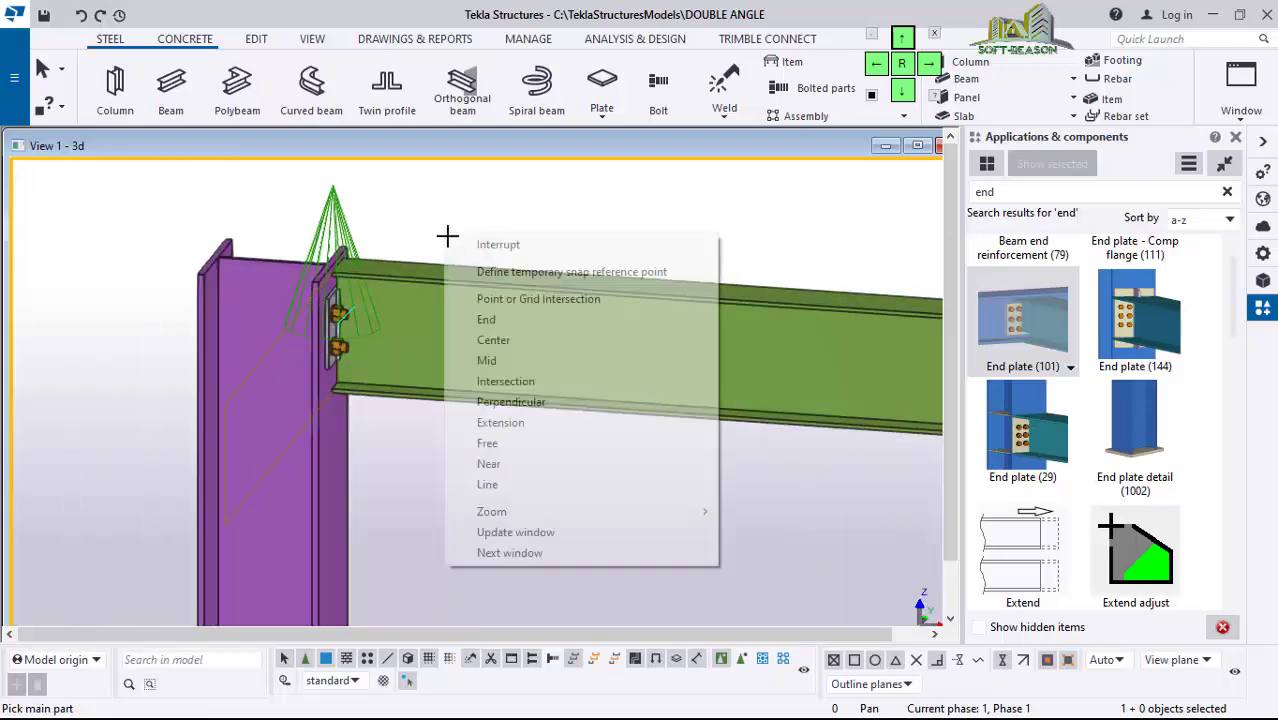
left_click(498, 244)
Step: Open the settings of the end plate joining the top beam to the column and set its bolts to size 10, standard 4.6CSK and tolerance 2
scroll(374, 442, "up", 1)
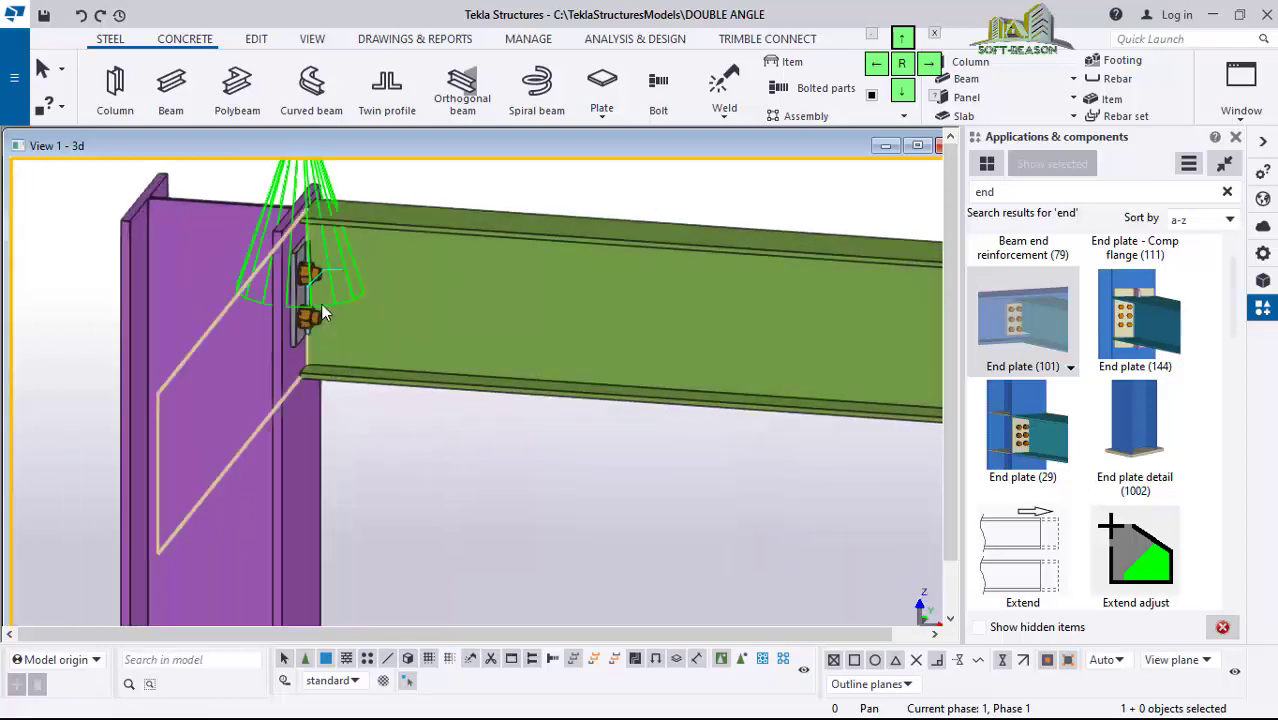
scroll(323, 313, "up", 1)
double_click(281, 315)
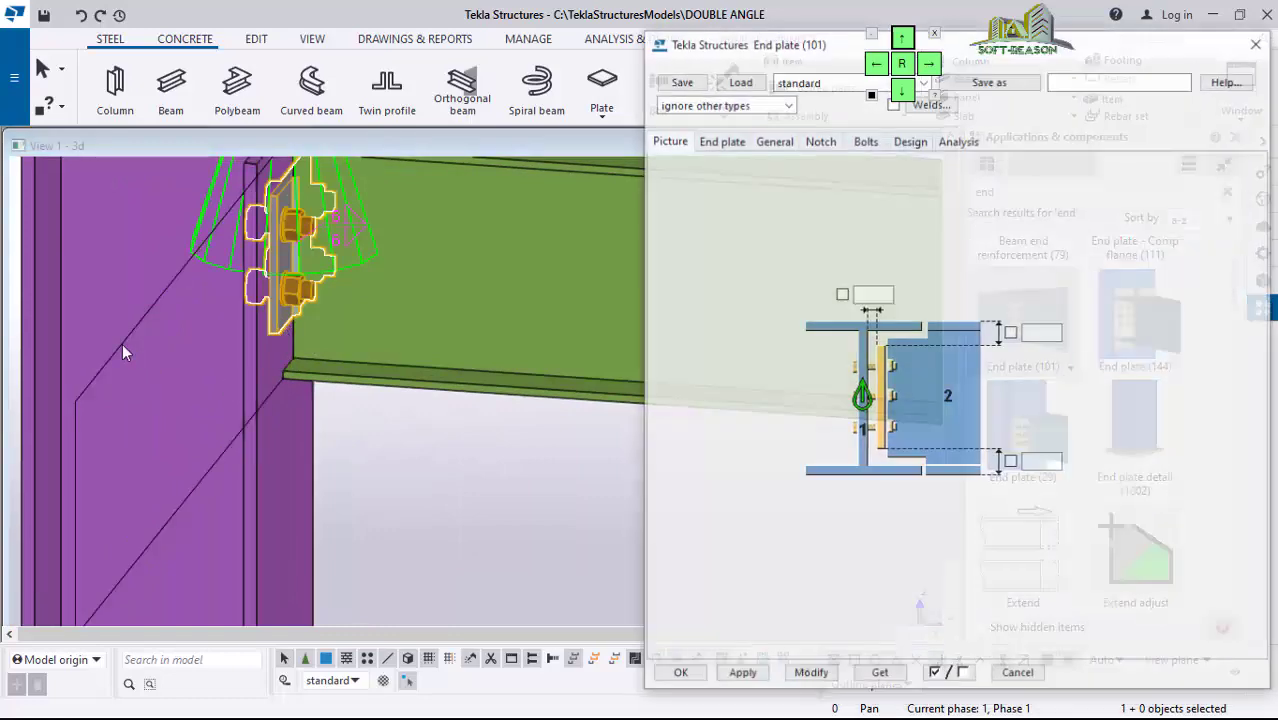
scroll(122, 352, "down", 4)
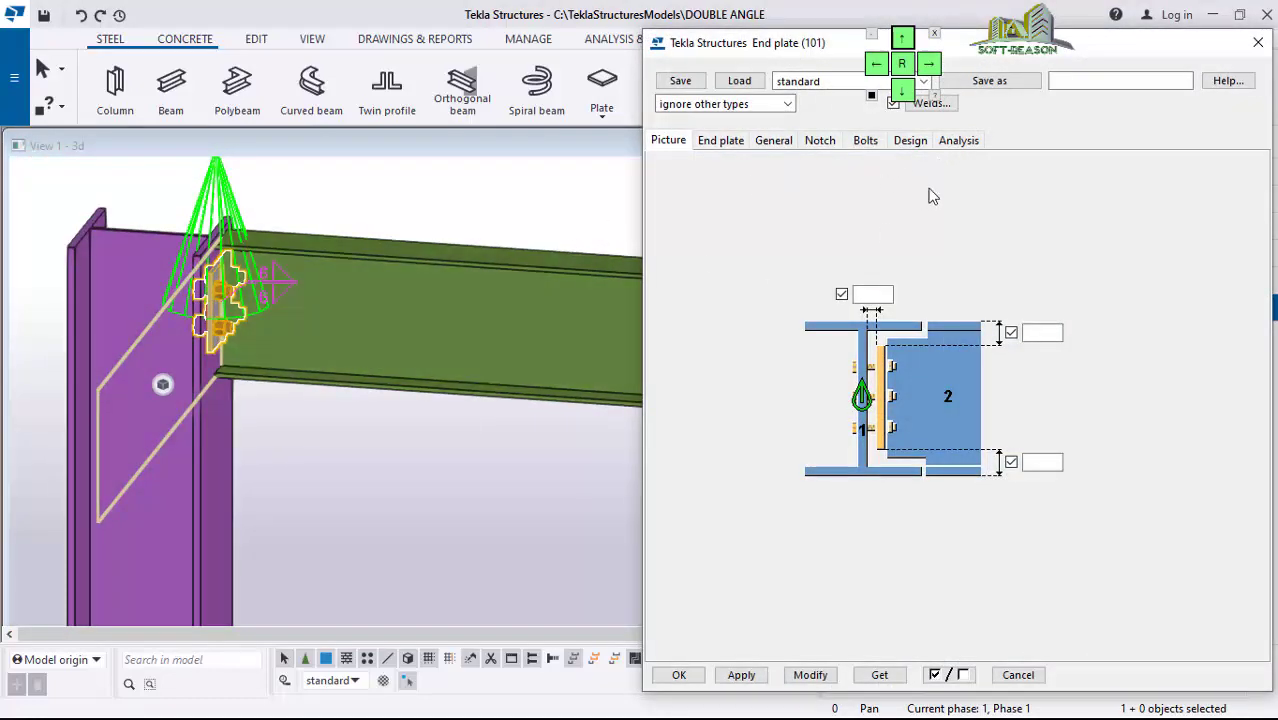
left_click(866, 141)
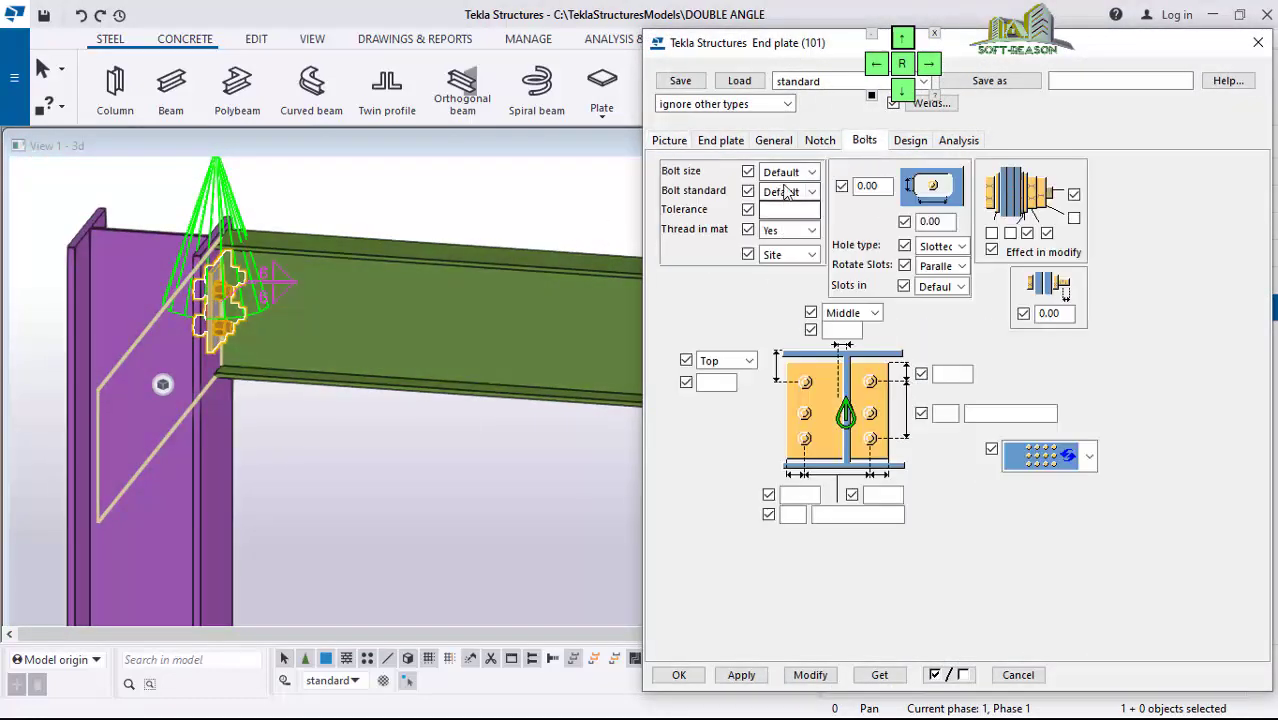
left_click(790, 172)
left_click(785, 205)
left_click(790, 191)
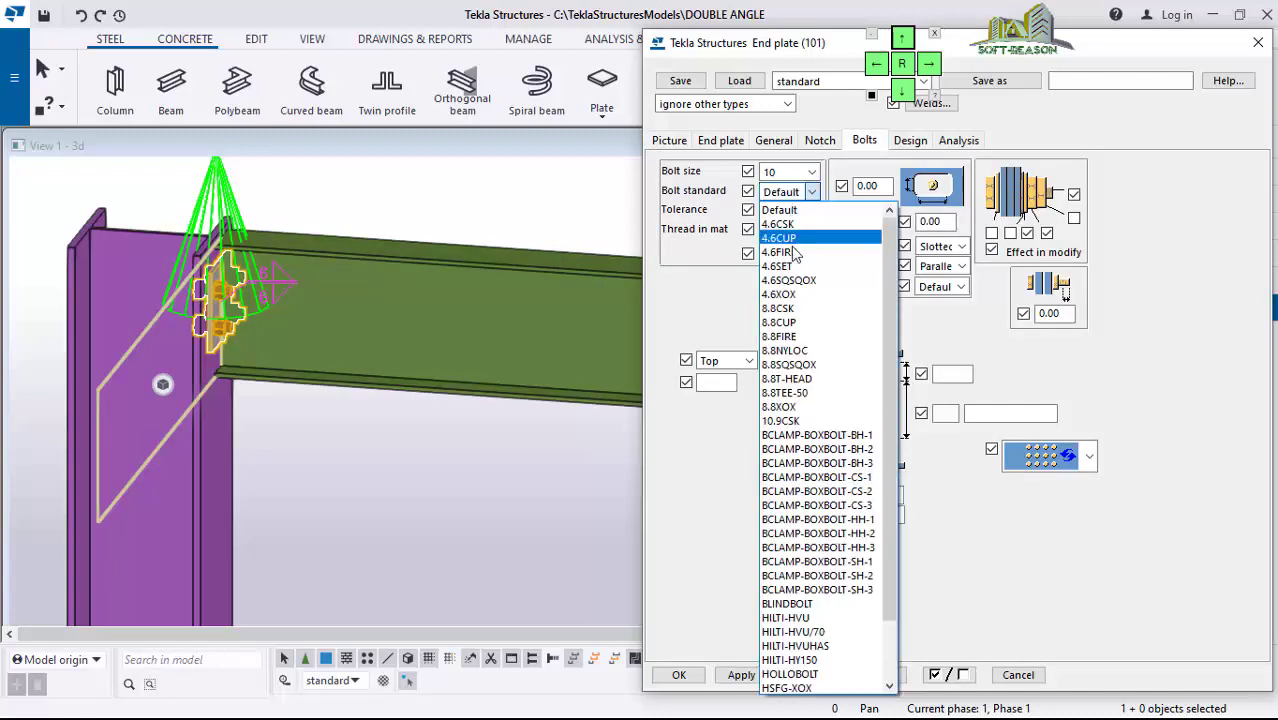
left_click(780, 224)
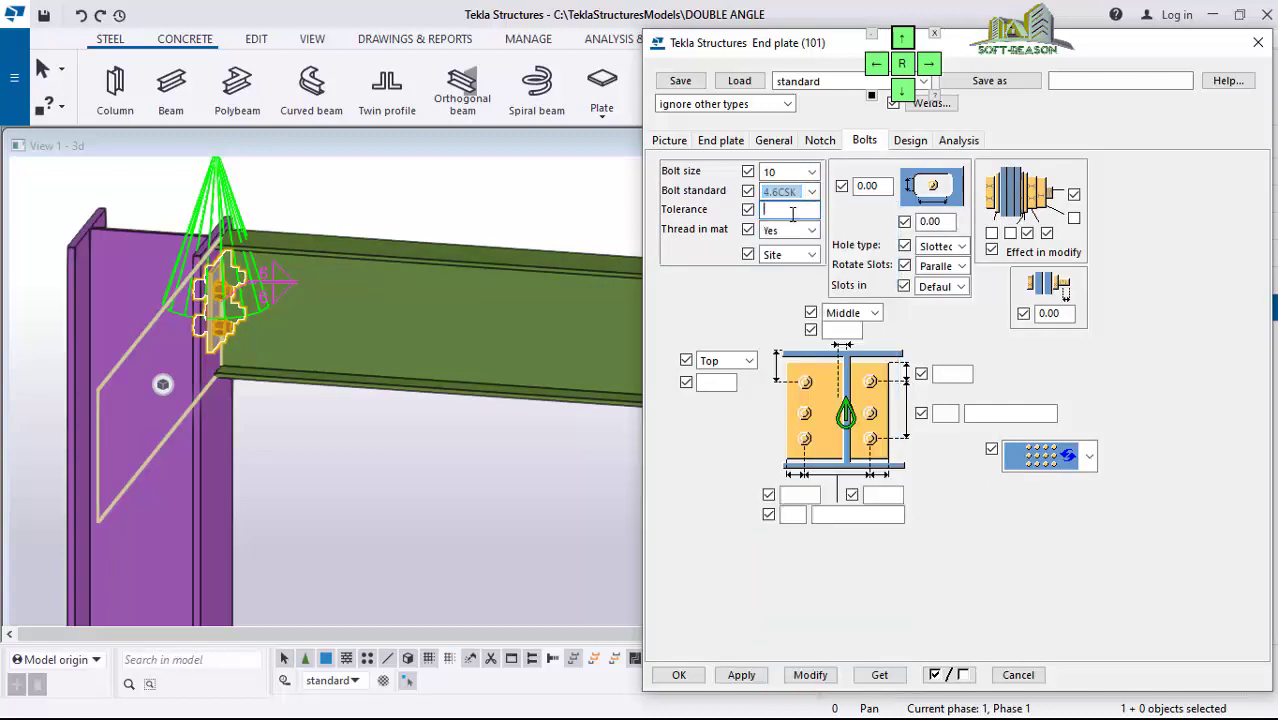
left_click(791, 211)
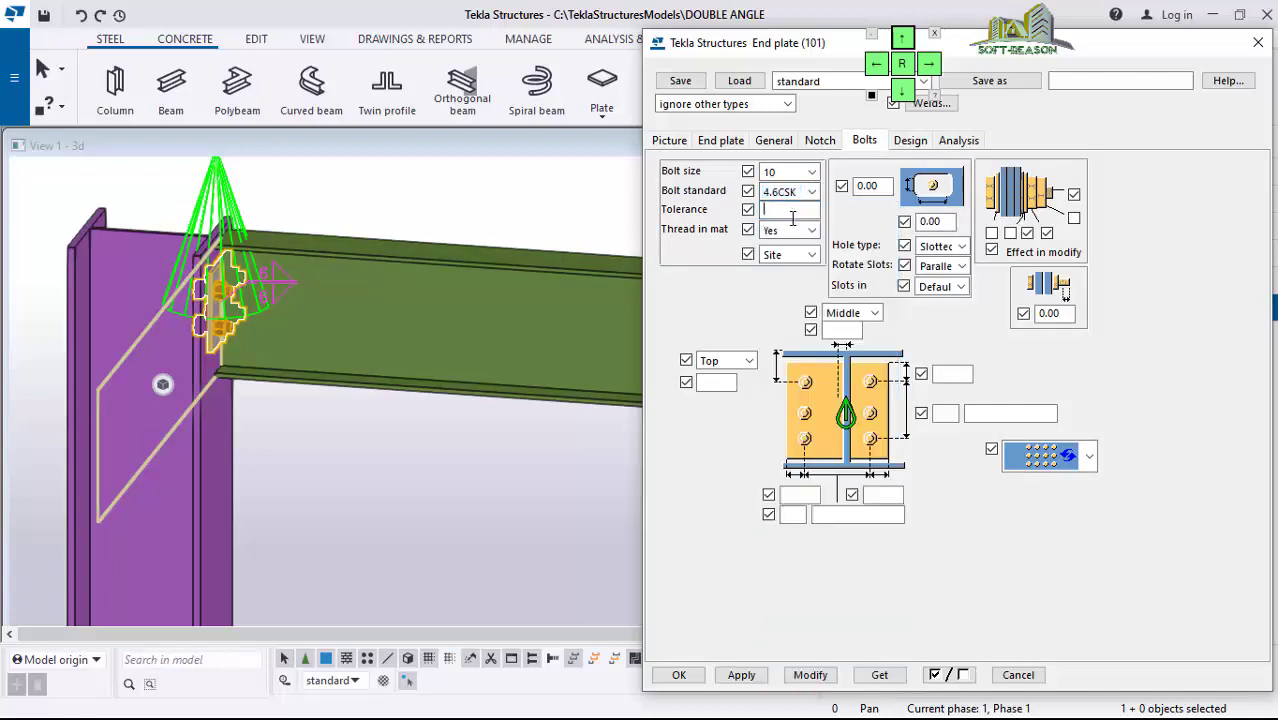
Step: Set the end plate bolt group's vertical position reference to Middle and modify the connection
left_click(750, 361)
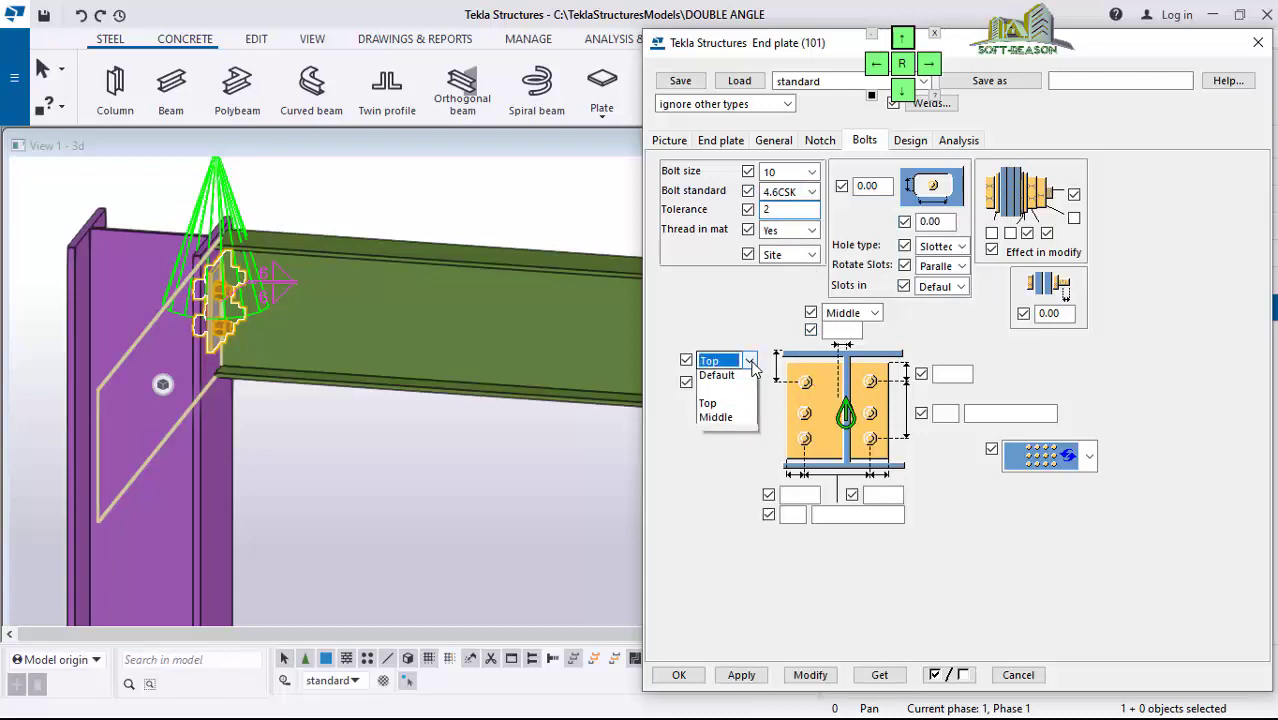
left_click(716, 421)
left_click(810, 675)
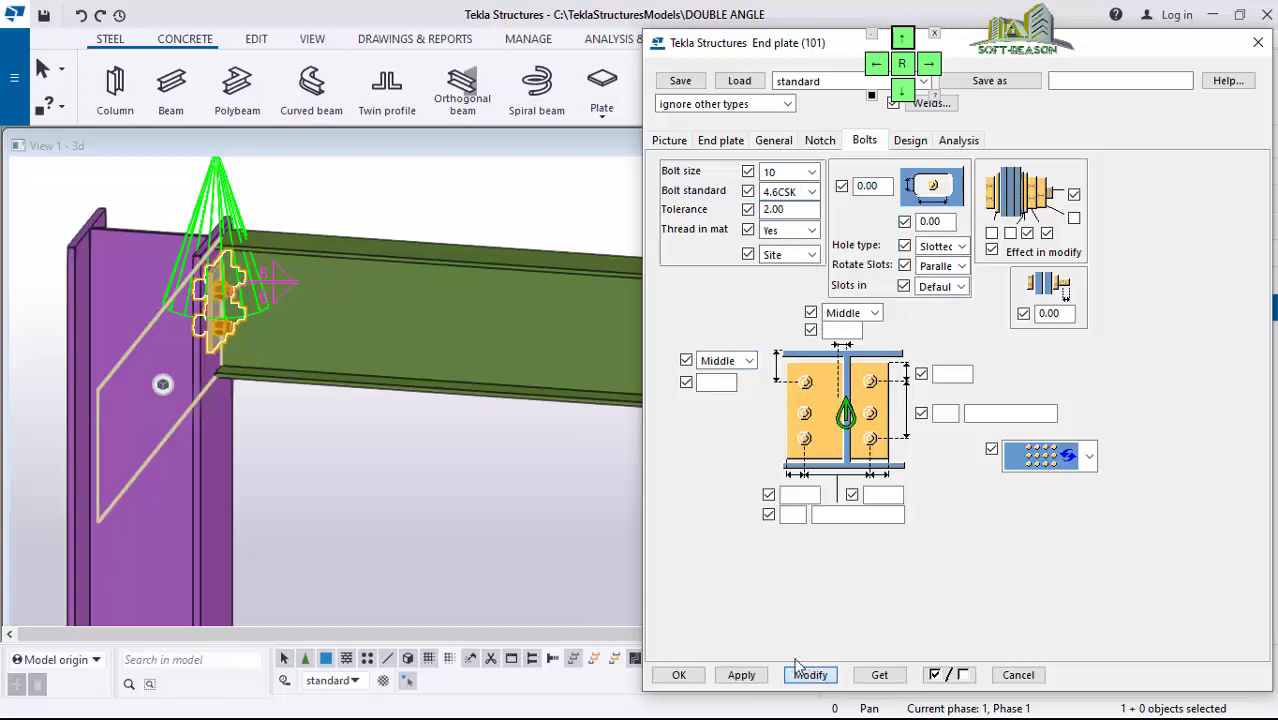
Step: Set the end plate's vertical bolt edge distance to 50, with 3 bolt rows spaced at 100
scroll(272, 256, "up", 3)
middle_click_drag(272, 256, 220, 343, "ctrl")
left_click(940, 373)
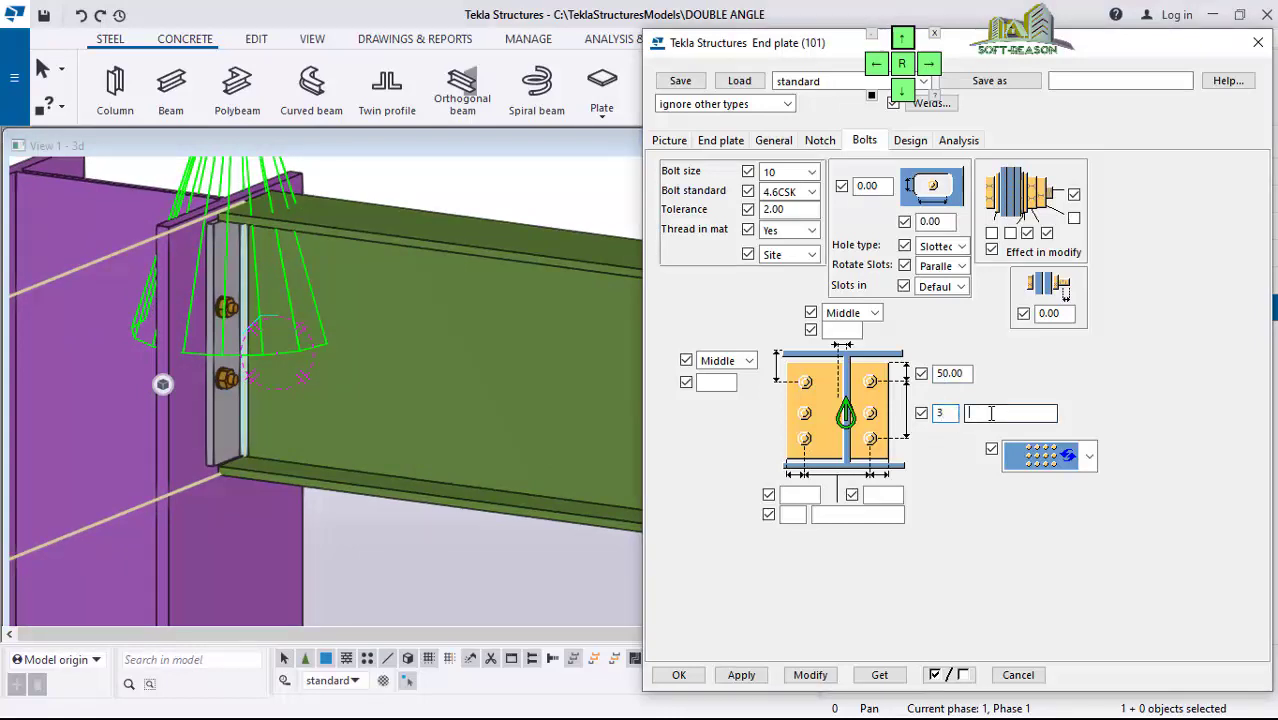
left_click(975, 412)
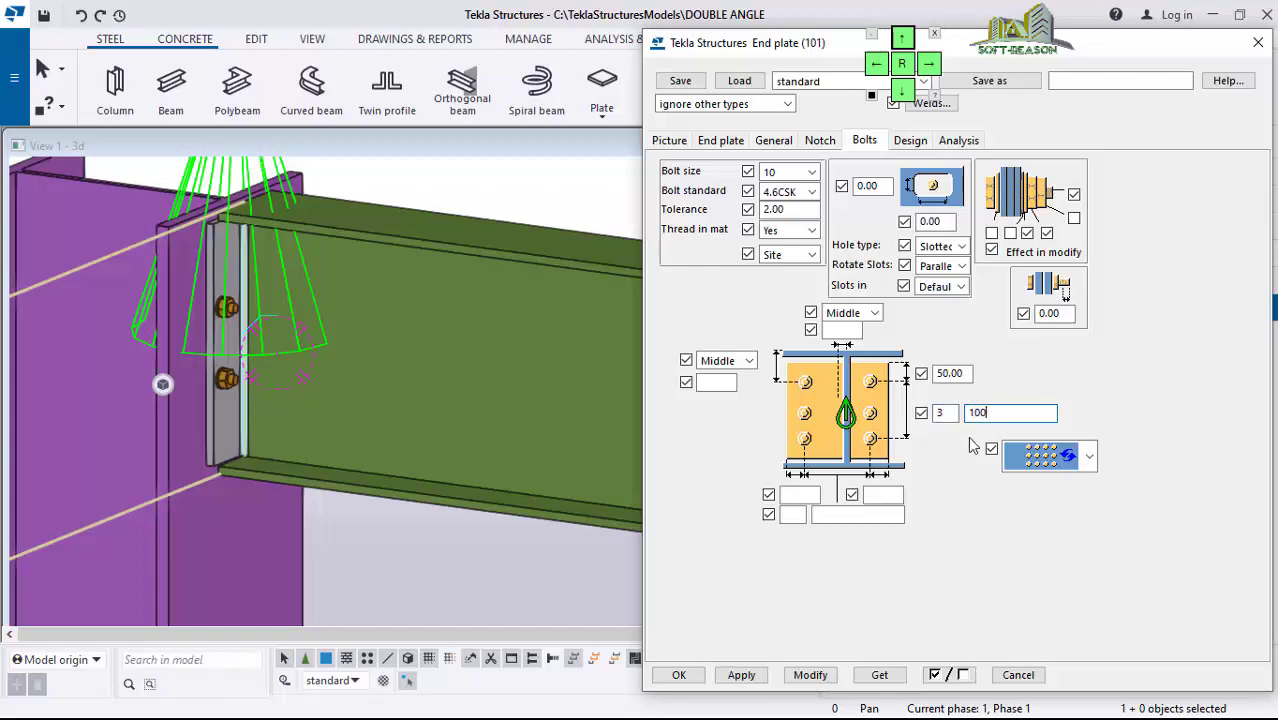
Step: Set both horizontal bolt edge distances to 50 and use 2 bolt columns spaced at 150
left_click(805, 494)
left_click(884, 495)
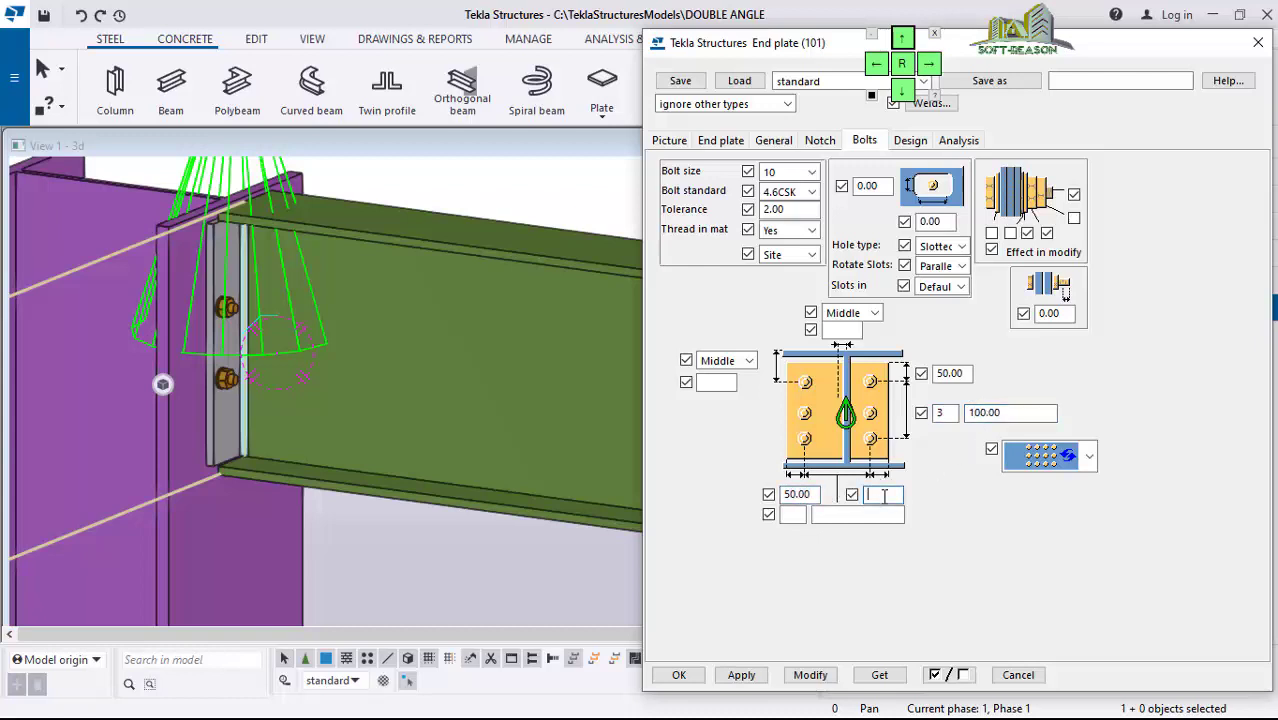
type("50")
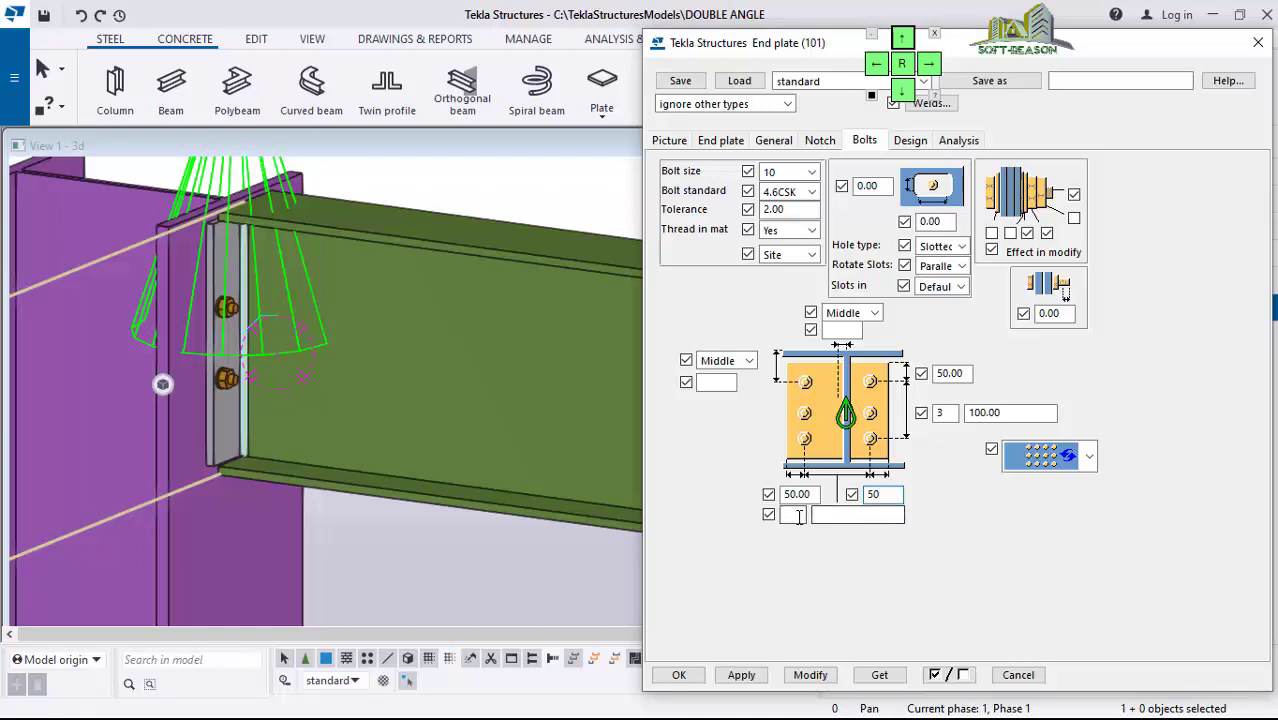
key("Tab")
type("2")
left_click(848, 514)
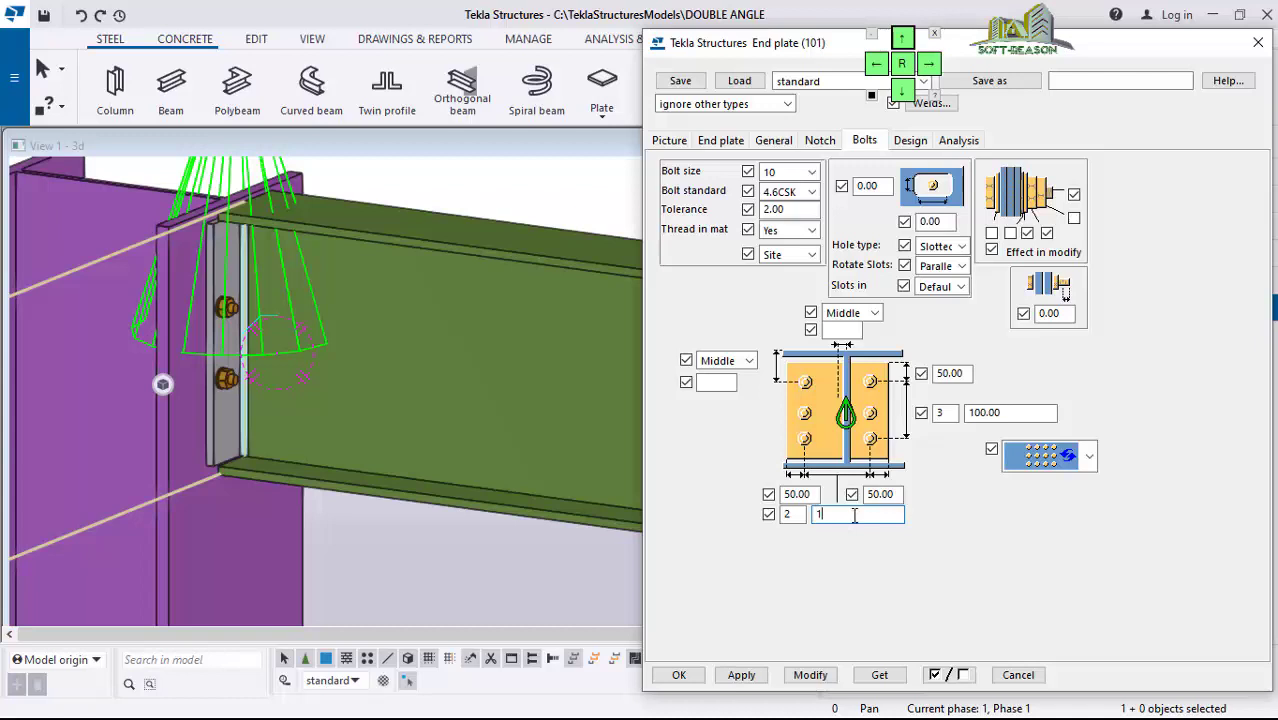
Step: Try a vertical bolt spacing of 200 on the end plate and modify the connection
double_click(1008, 414)
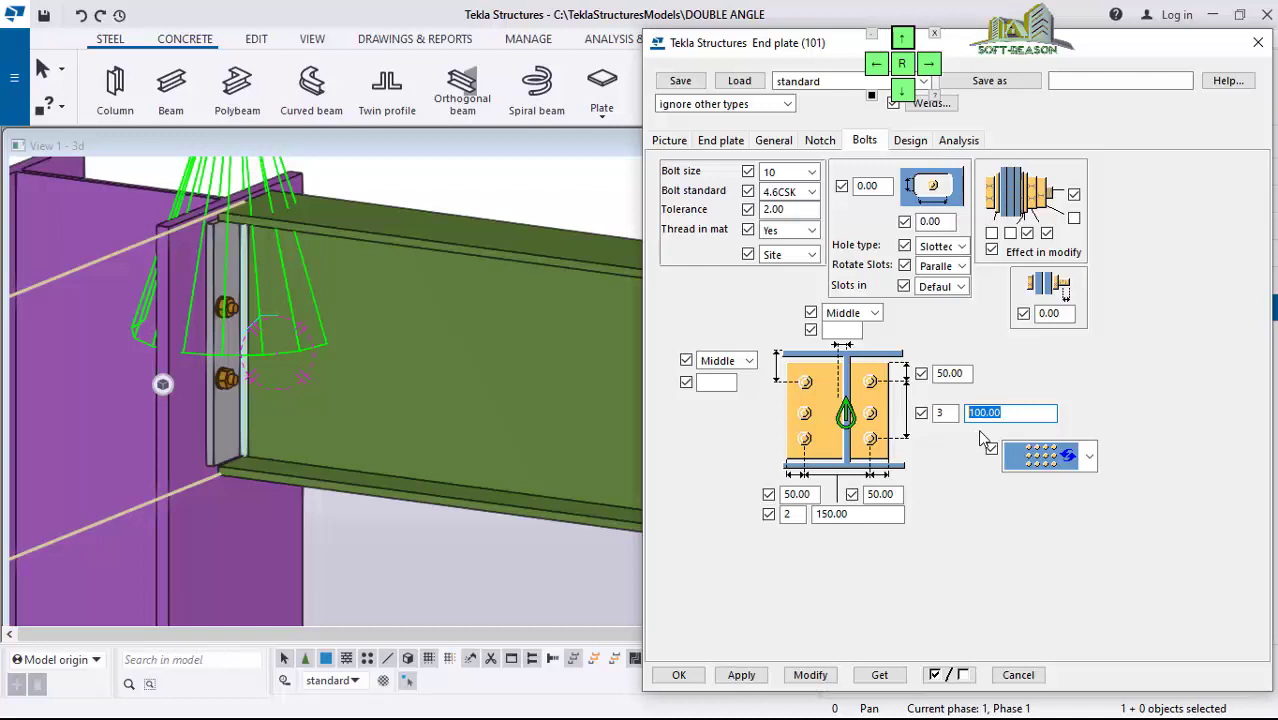
type("200")
left_click(812, 675)
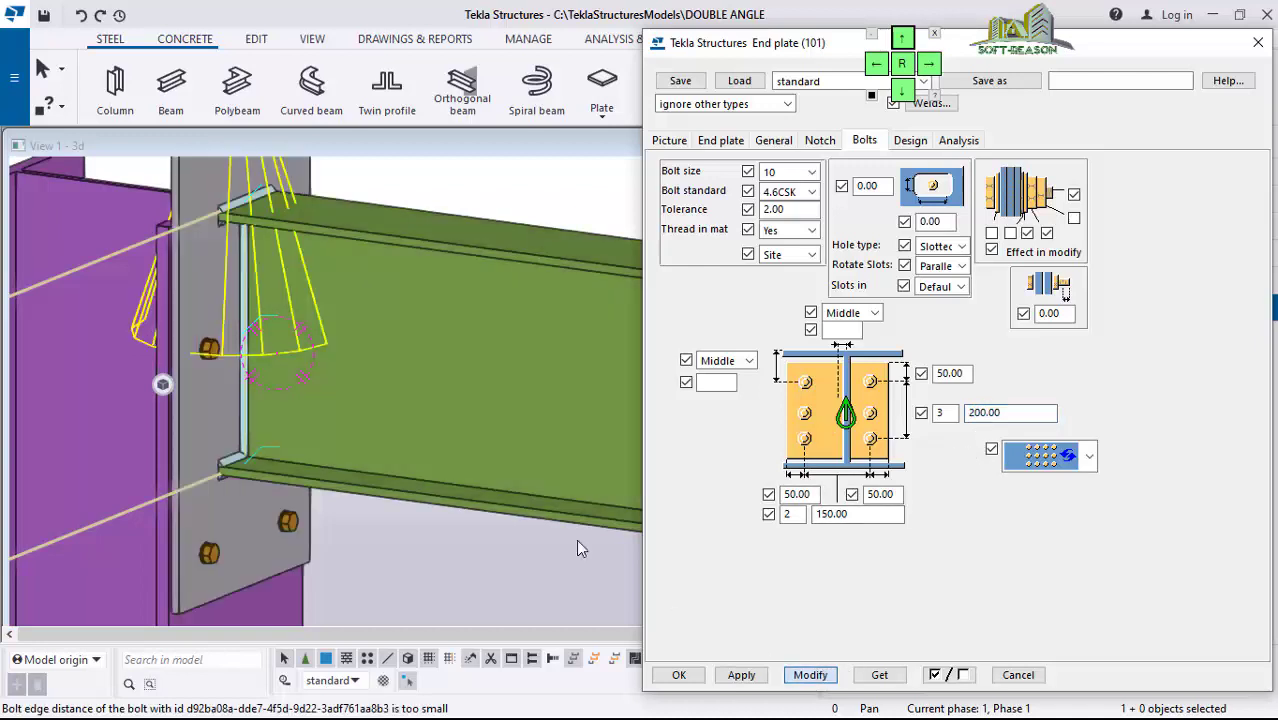
middle_click_drag(576, 539, 257, 276, "ctrl")
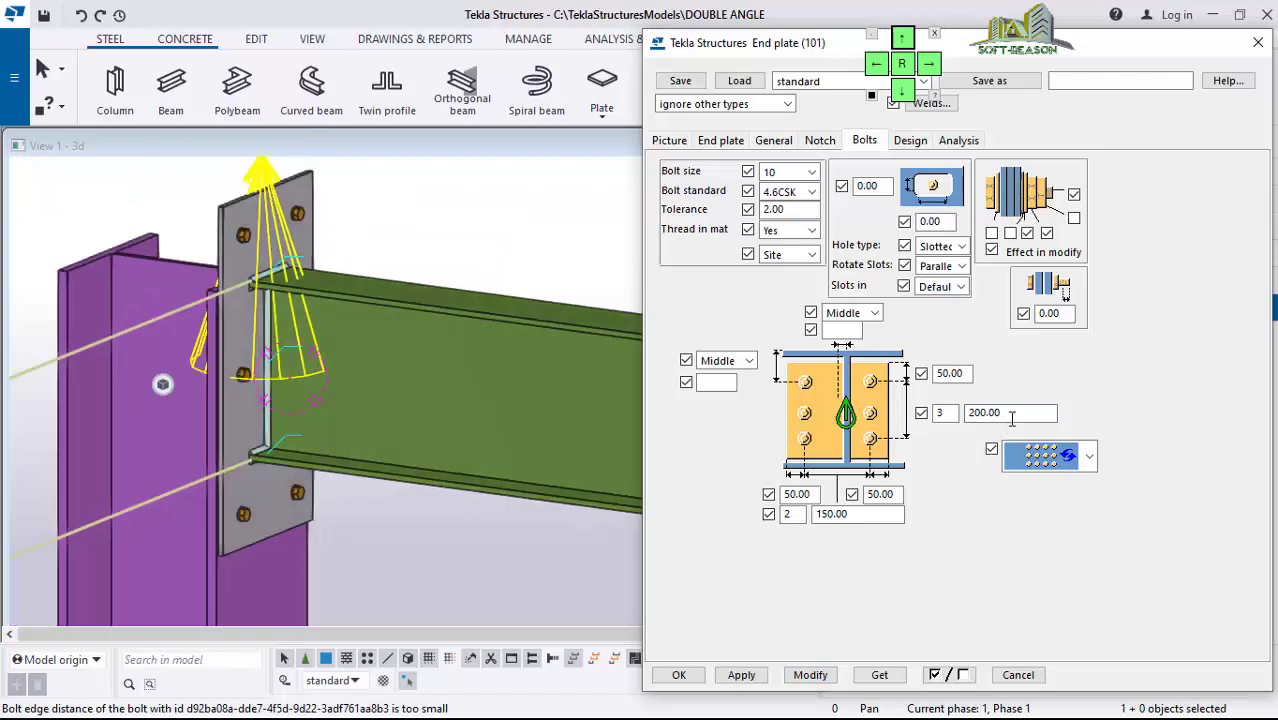
Step: Reduce the end plate's vertical bolt spacing to 100, modify the connection and check the bolts up close
double_click(1012, 416)
type("100")
left_click(810, 675)
scroll(215, 340, "up", 5)
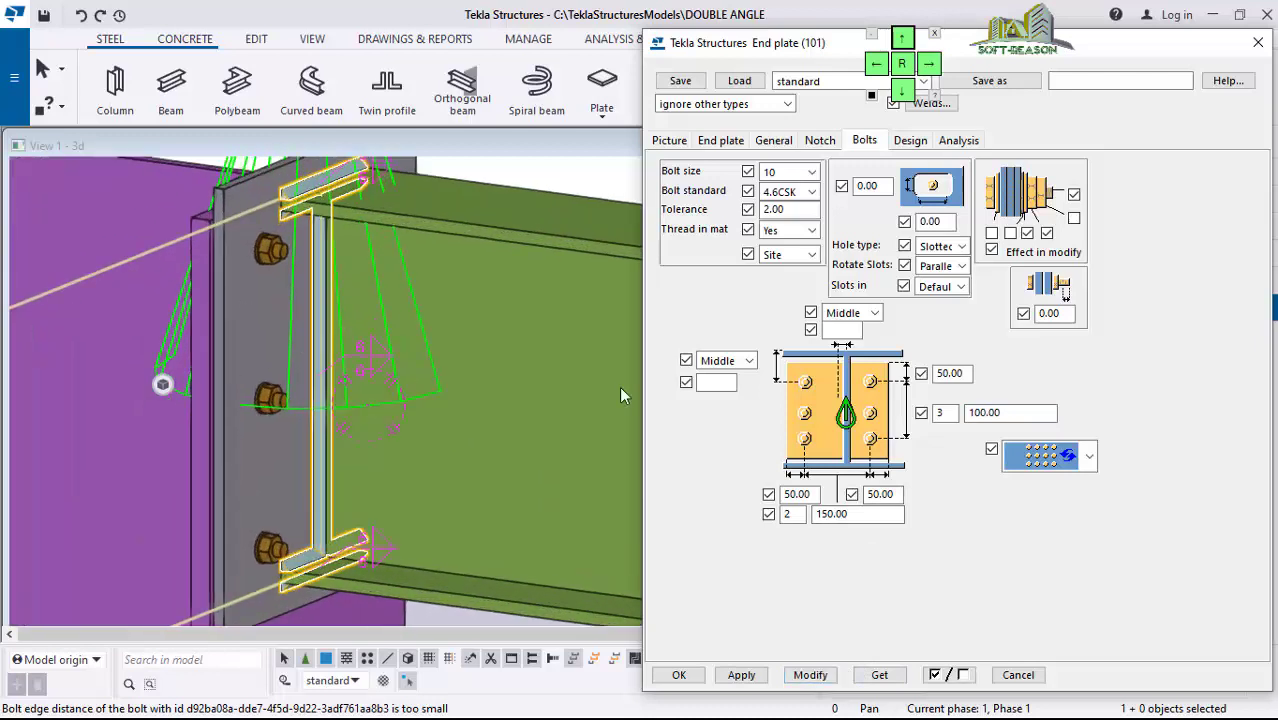
Step: Try a vertical bolt spacing of 90 on the end plate and modify the connection
left_click_drag(1034, 418, 944, 432)
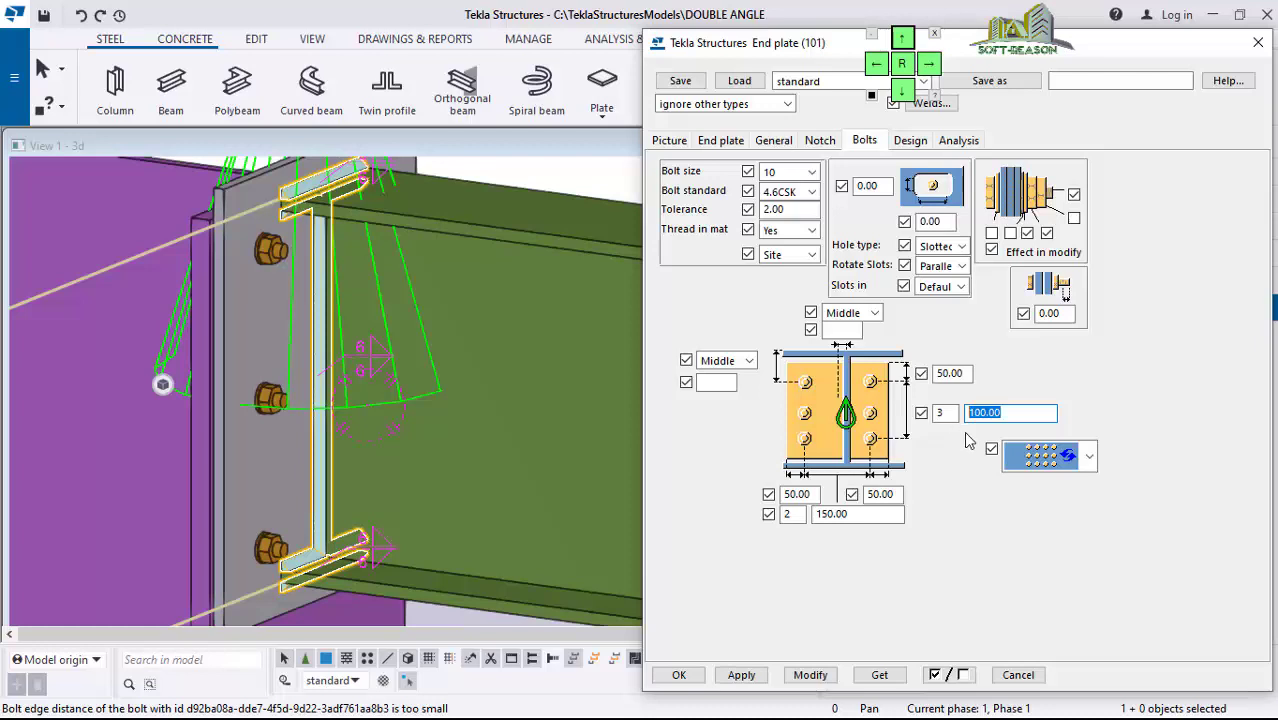
type("90")
left_click(810, 675)
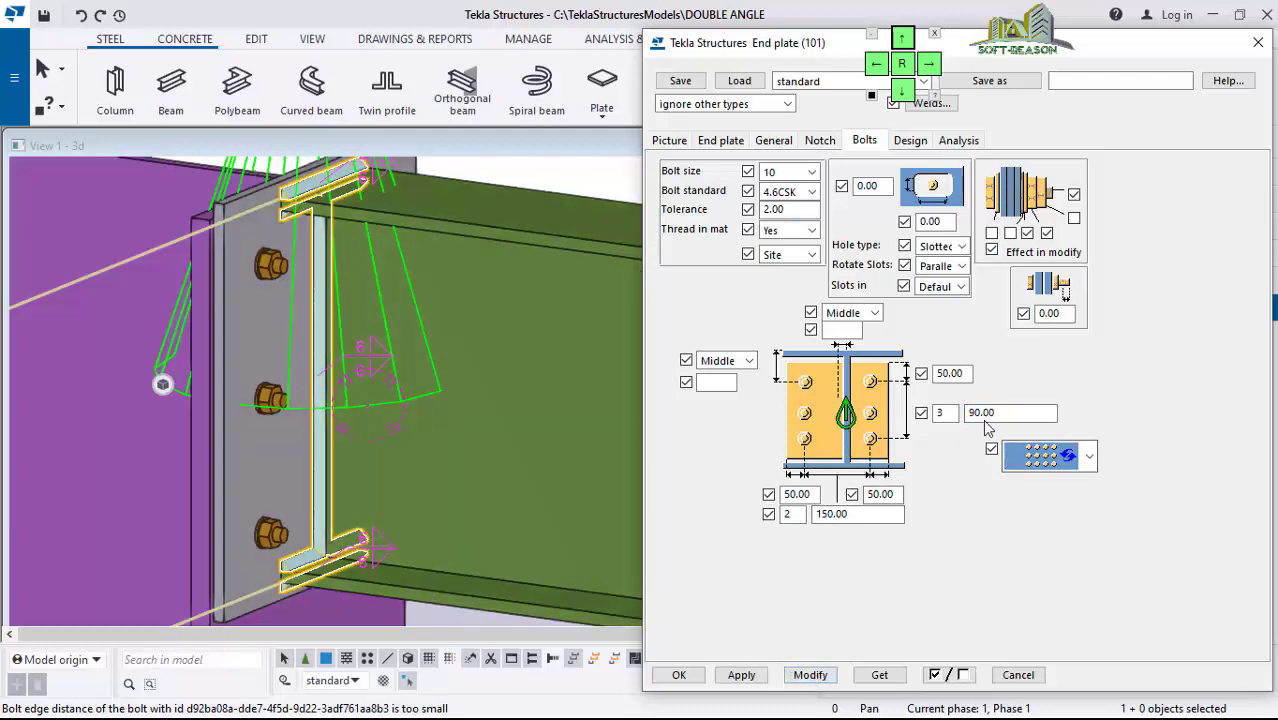
Step: Try a vertical bolt spacing of 70 on the end plate and modify the connection
double_click(985, 412)
type("70")
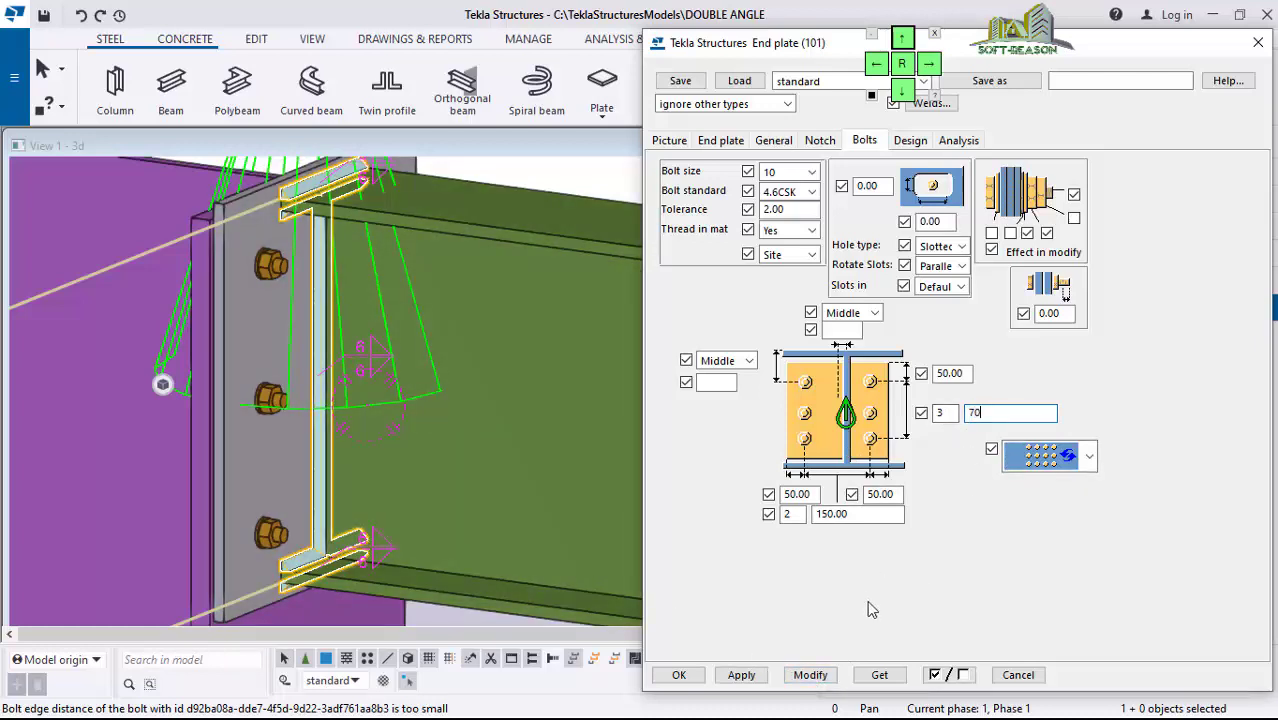
left_click(810, 675)
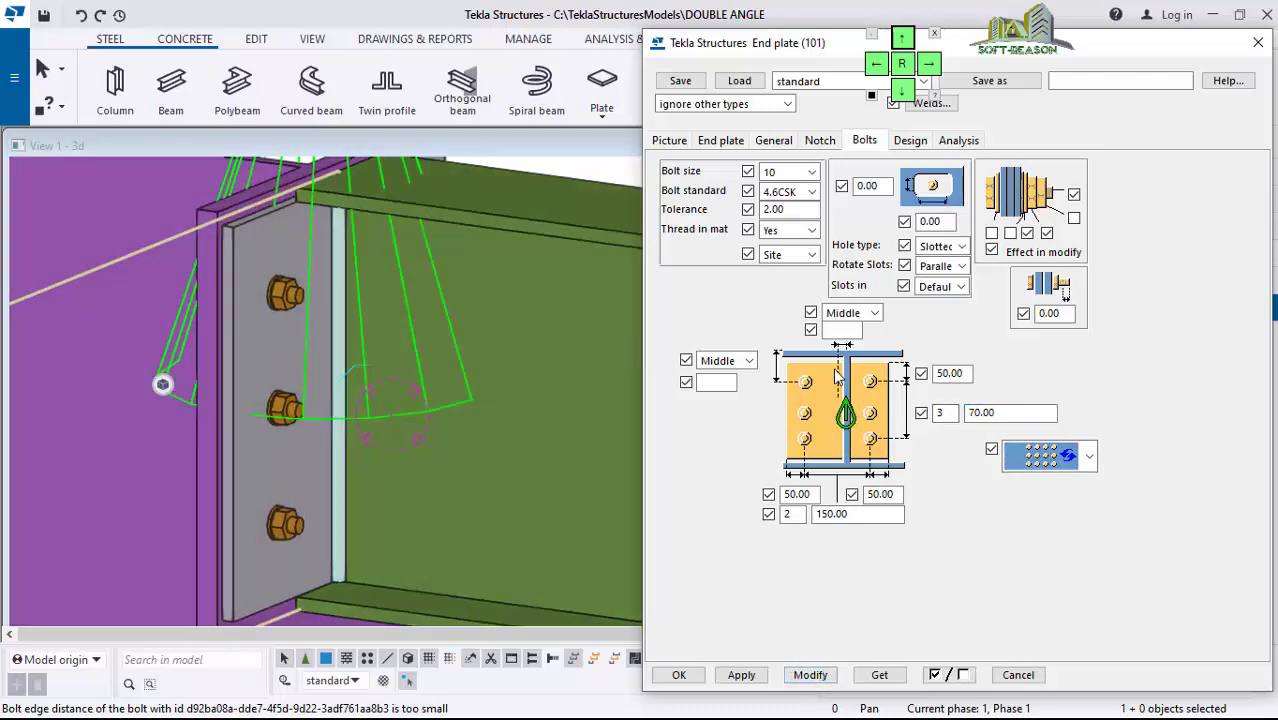
Step: Set the end plate's vertical bolt spacing to 80, modify the connection and inspect the plate against the beam flanges
double_click(970, 412)
type("8")
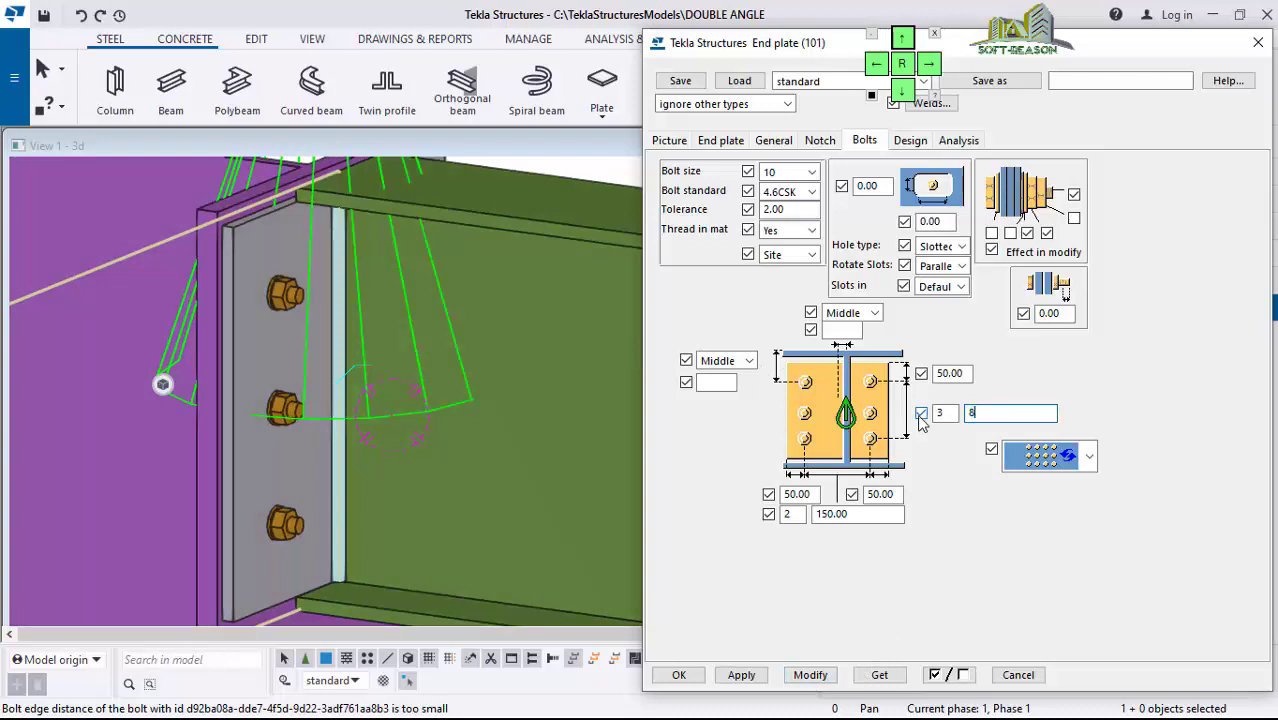
type("0")
left_click(810, 675)
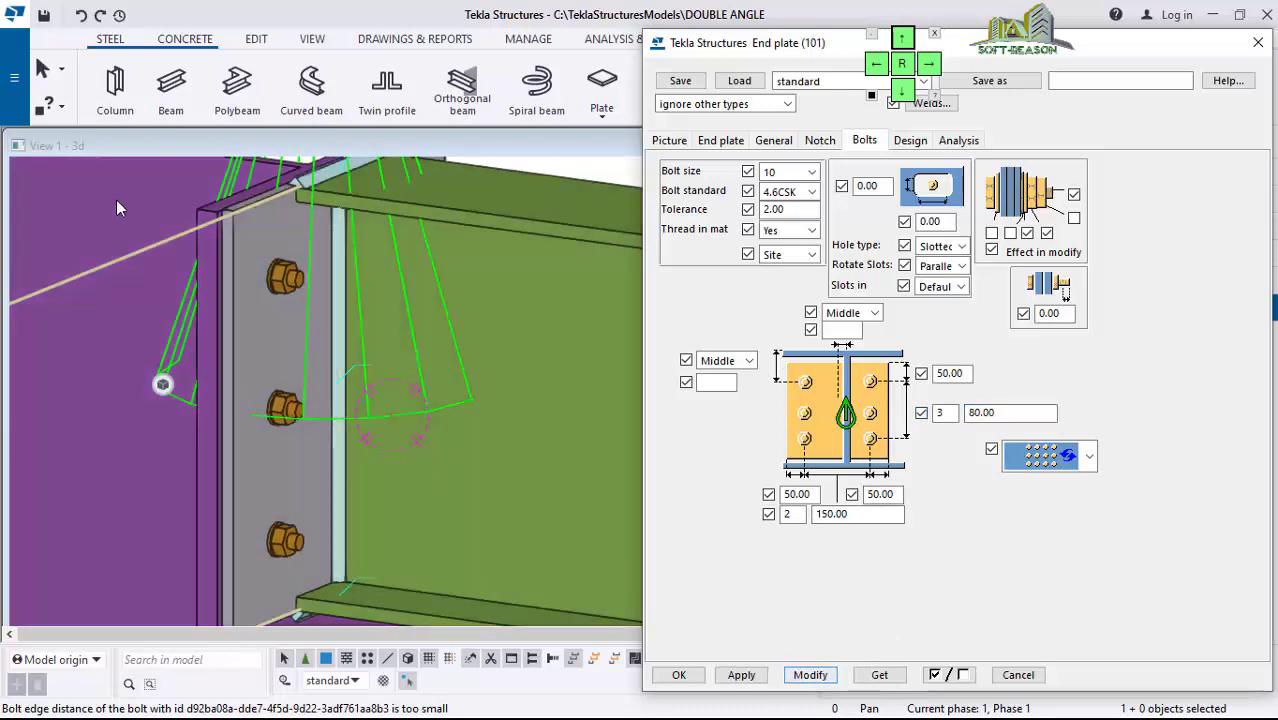
middle_click_drag(116, 207, 254, 250, "ctrl")
scroll(278, 547, "up", 6)
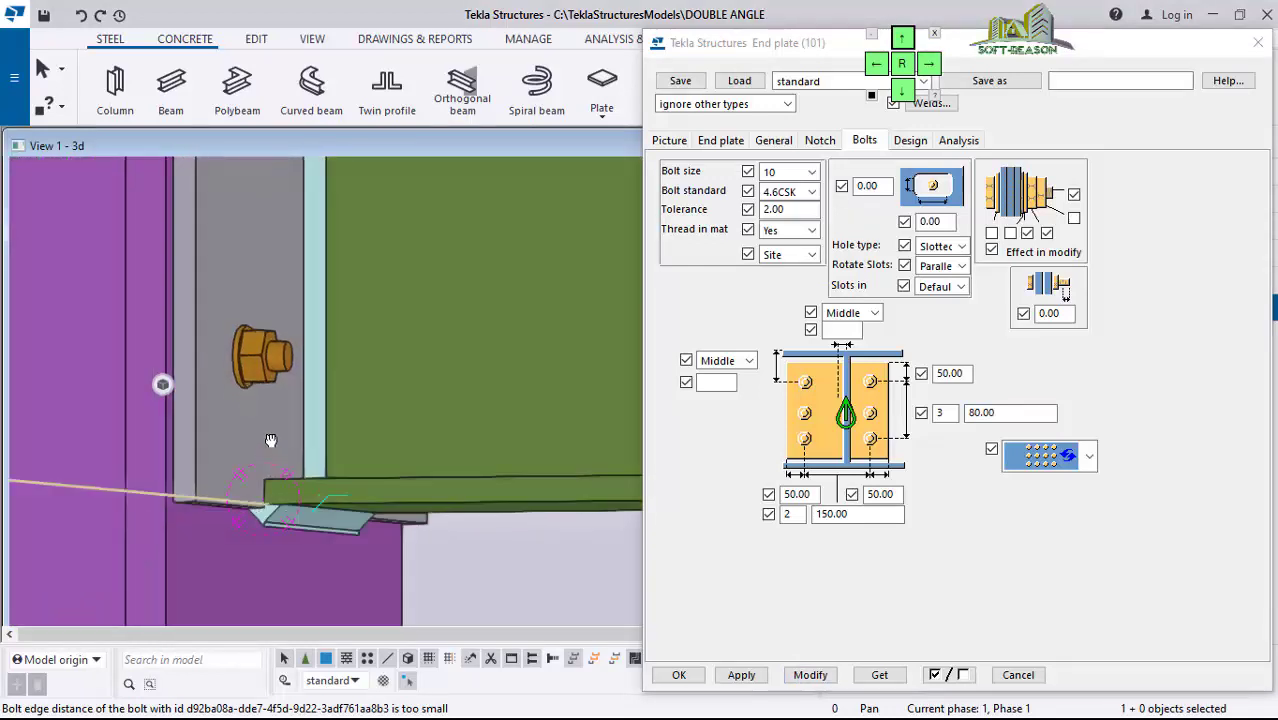
middle_click_drag(270, 440, 358, 512, "ctrl")
scroll(300, 546, "down", 3)
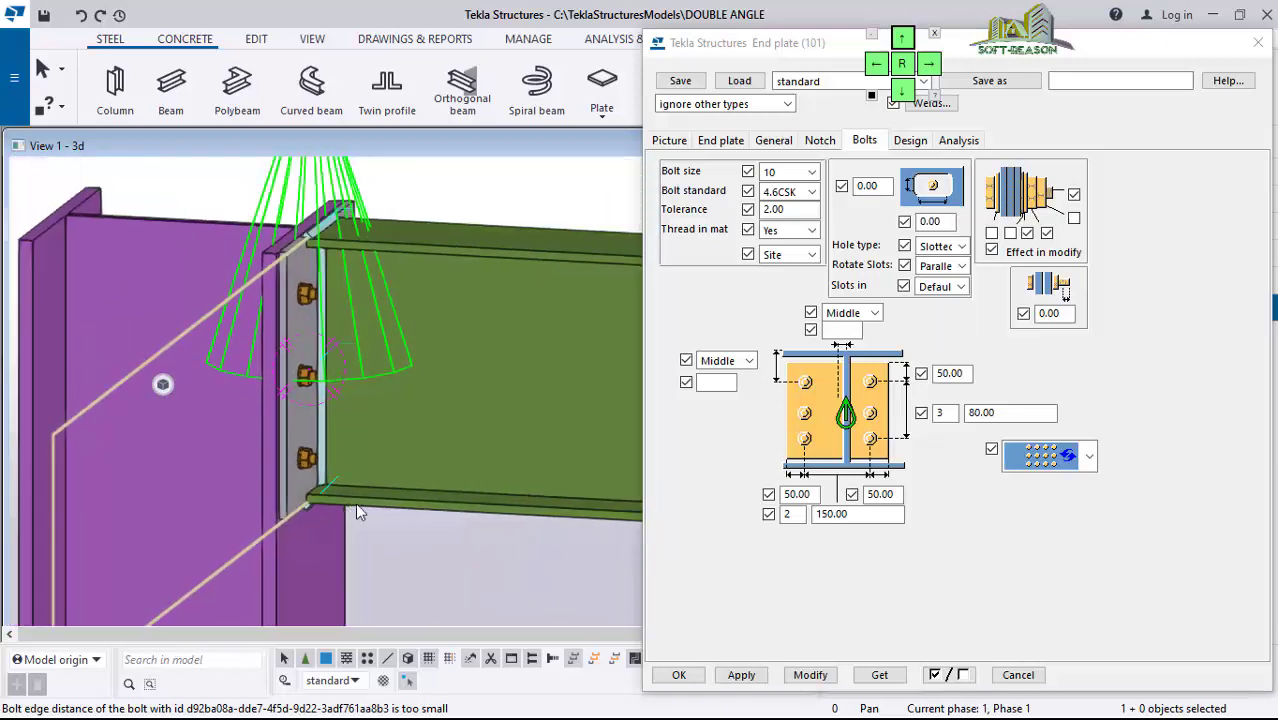
Step: Set the horizontal spacing of the end plate's 2 bolt columns to 157, modify the connection and check the plate
double_click(850, 514)
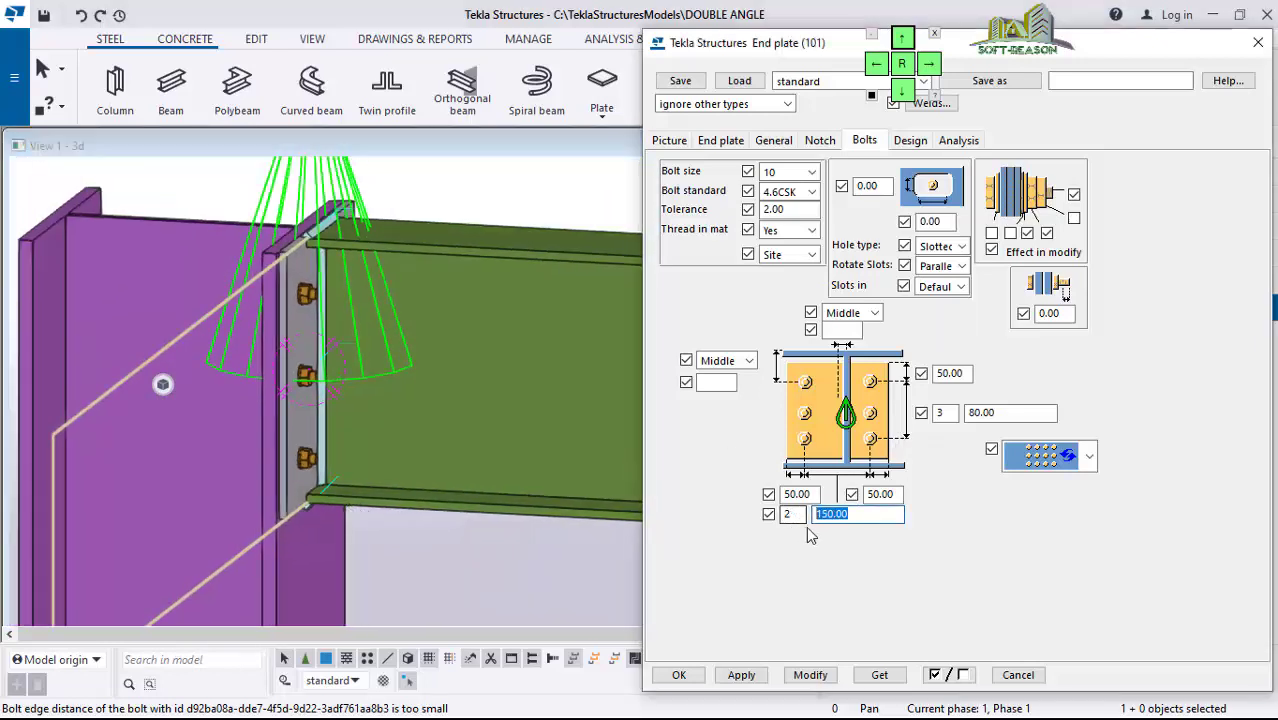
type("1")
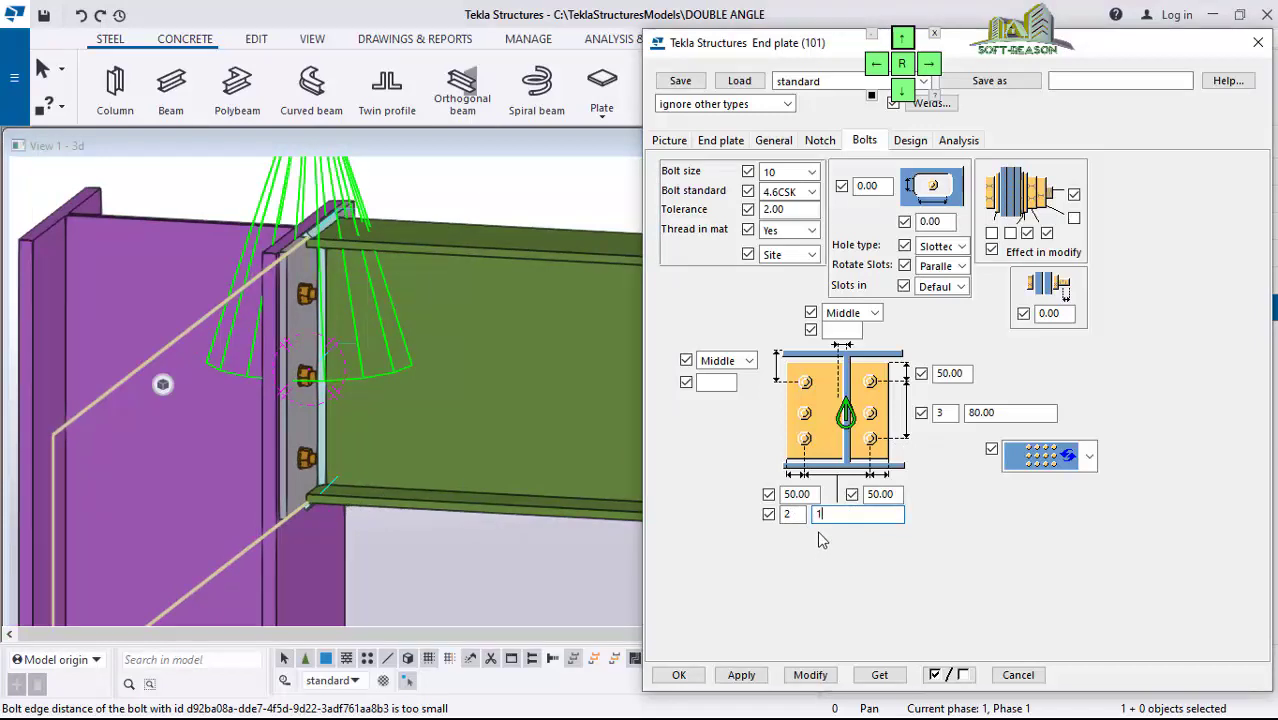
type("57")
left_click(810, 675)
scroll(320, 282, "up", 1)
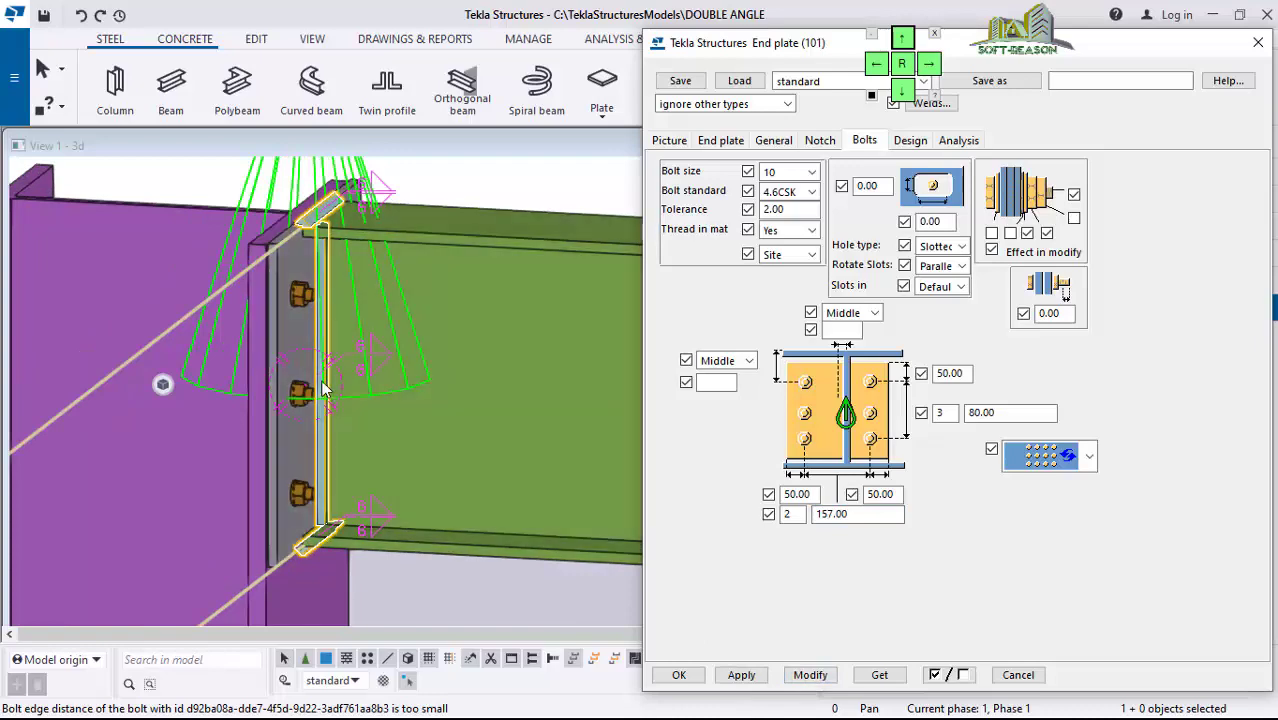
middle_click_drag(322, 390, 362, 538, "ctrl")
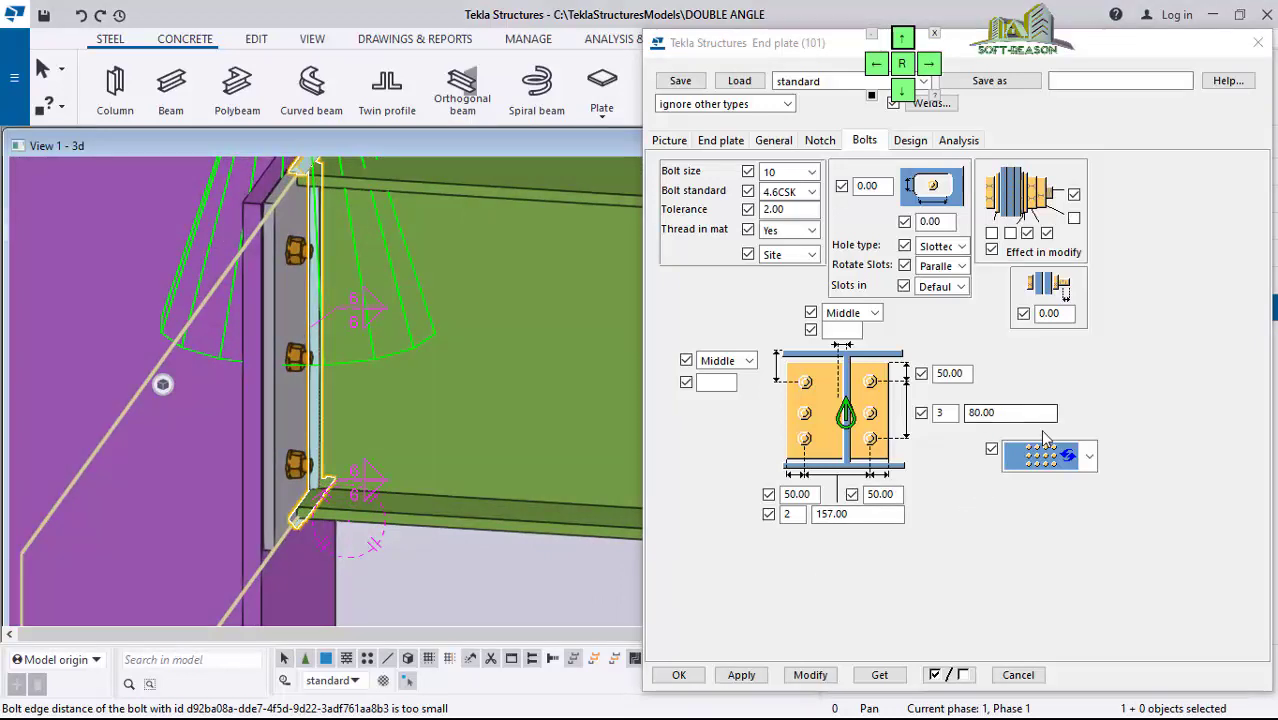
Step: Set the end plate's vertical bolt spacing to 100, modify the connection and close its settings
double_click(990, 412)
type("10")
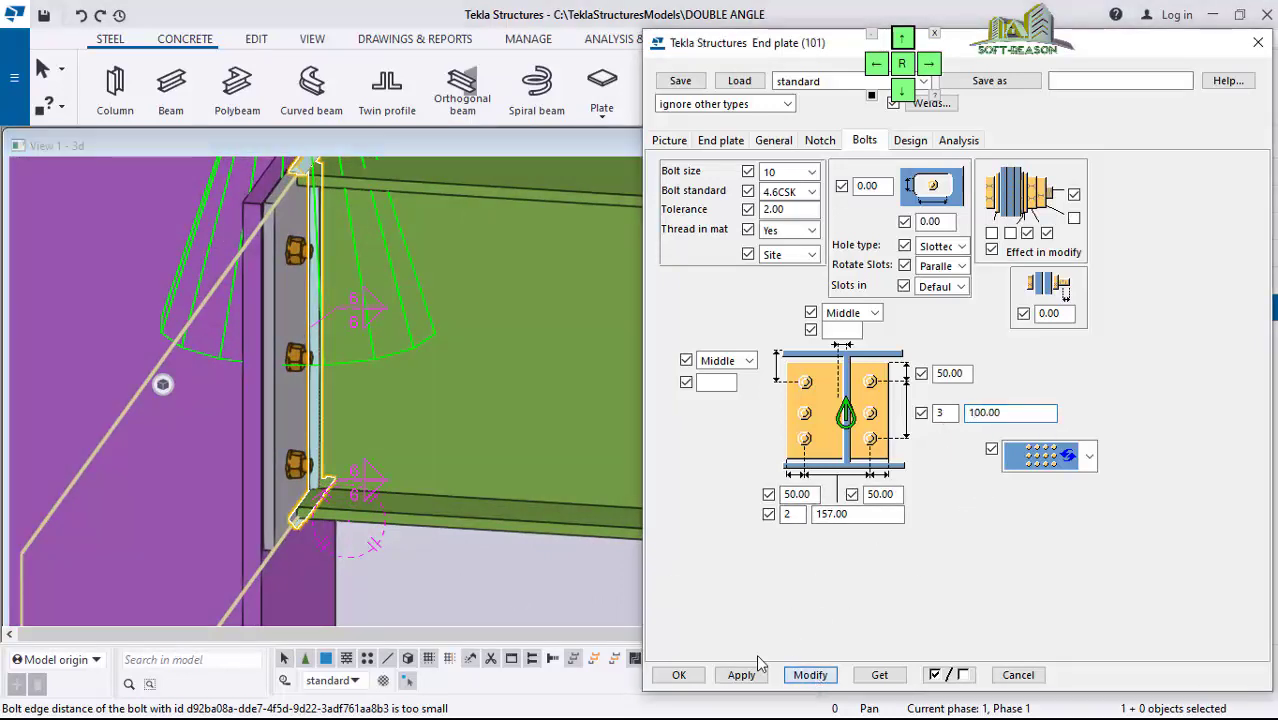
scroll(320, 531, "up", 4)
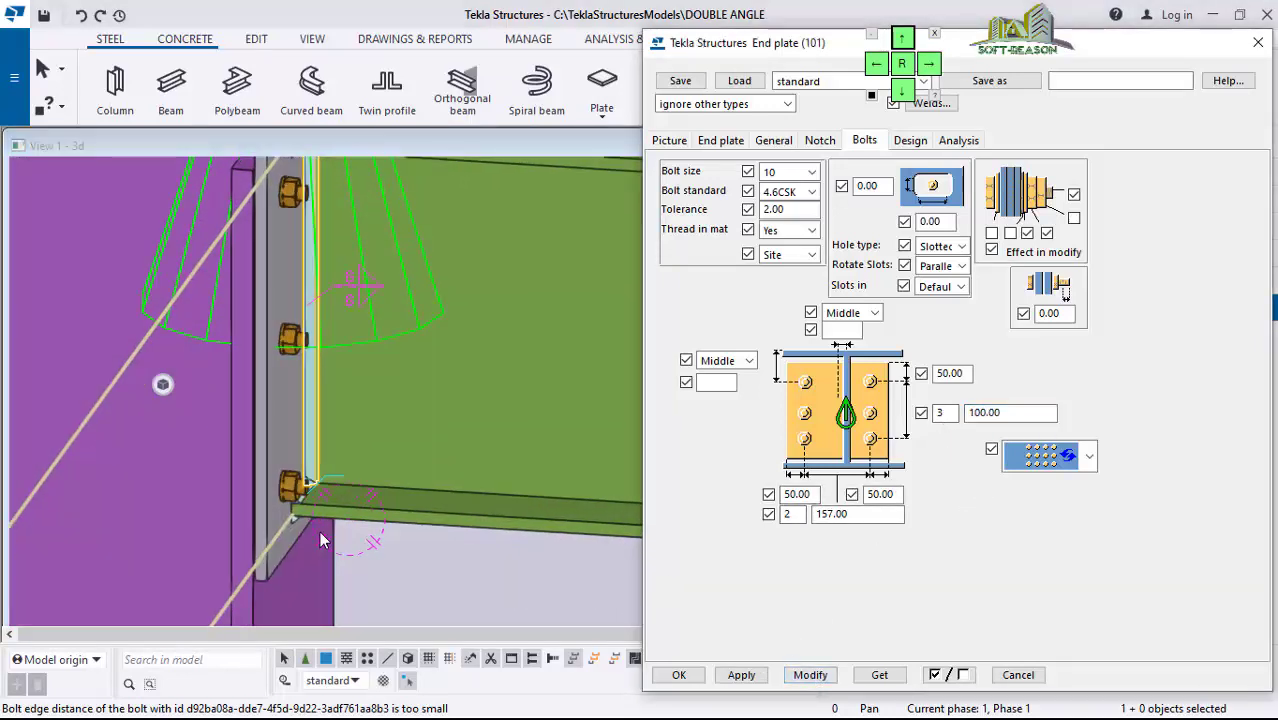
middle_click_drag(350, 538, 141, 255, "ctrl")
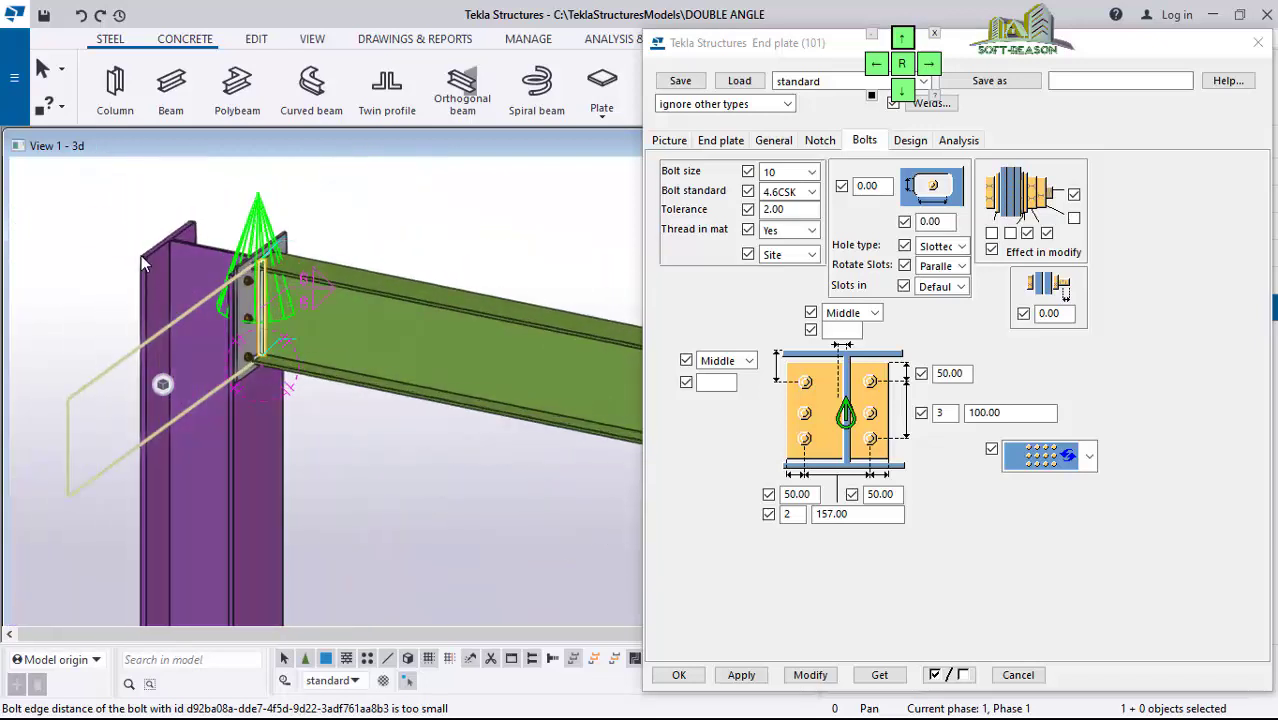
left_click(810, 675)
left_click(679, 675)
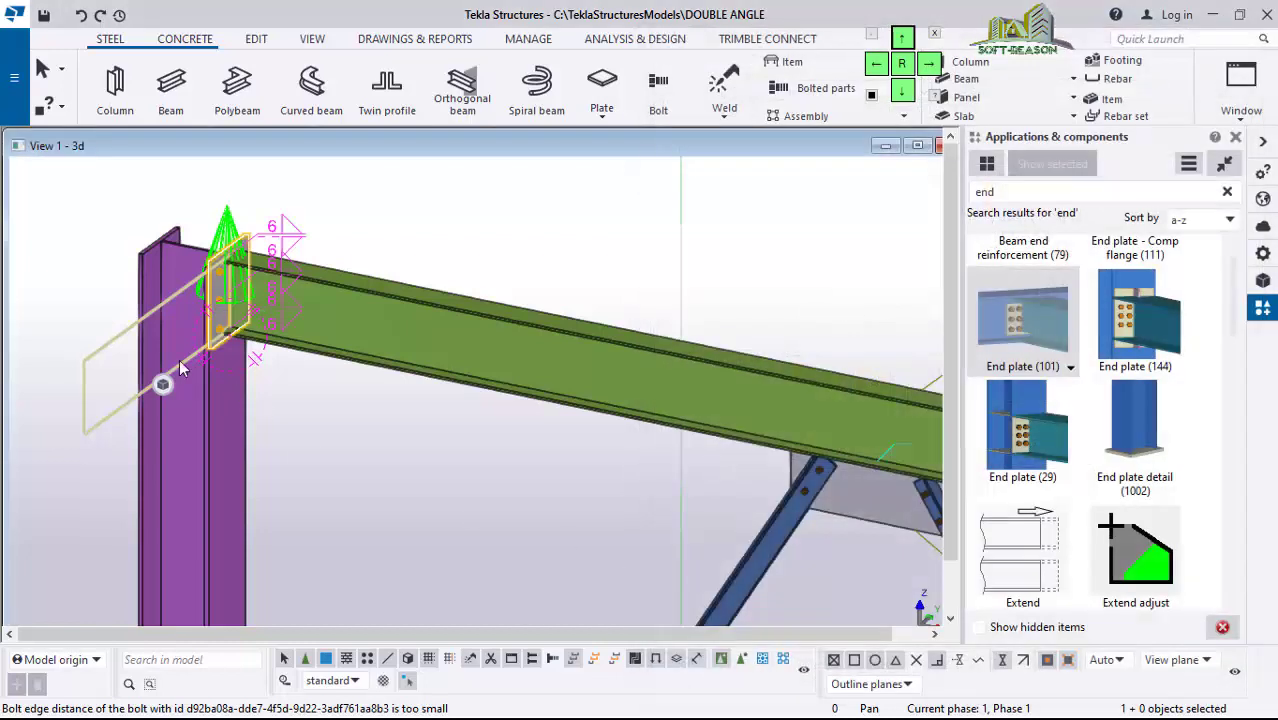
scroll(170, 355, "down", 2)
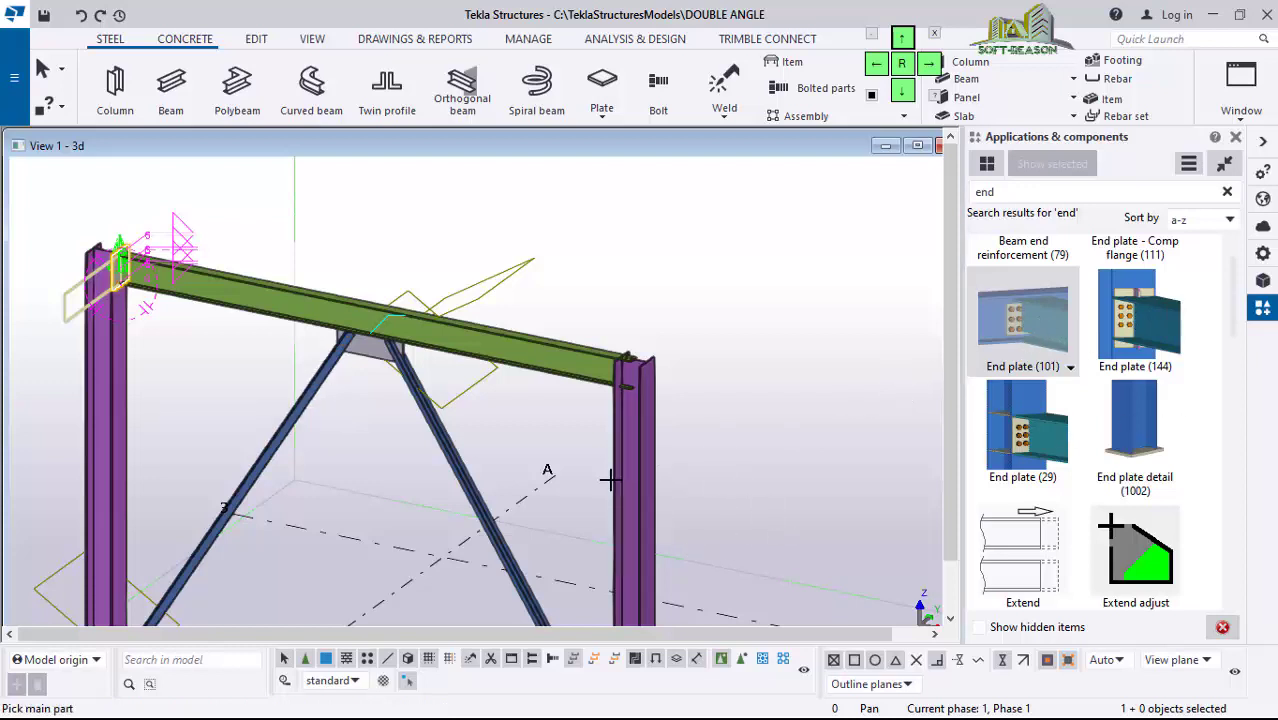
Step: Add the End plate (101) connection between the second column and the free end of the top beam, and inspect its bolts
scroll(610, 400, "up", 1)
left_click(608, 402)
left_click(570, 360)
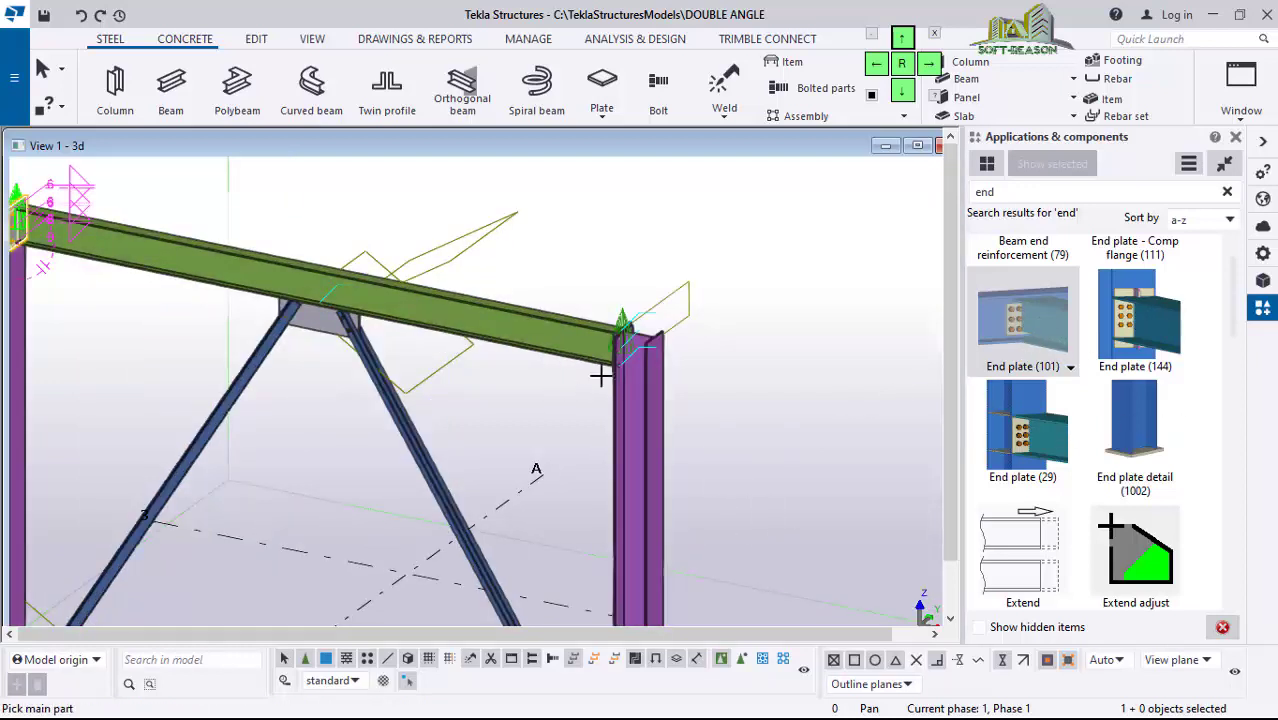
scroll(601, 375, "up", 5)
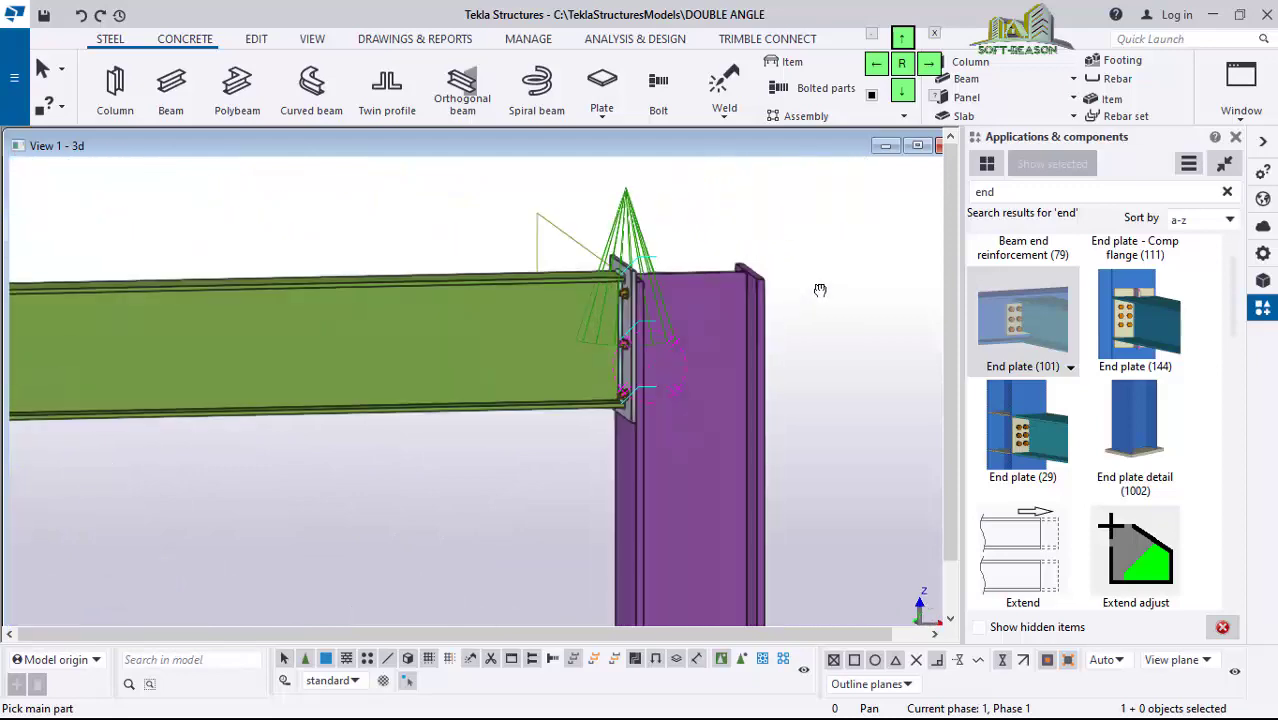
Step: Examine the bolted gusset connections of the double-angle braces at the column base and under the middle of the top beam
scroll(818, 300, "down", 8)
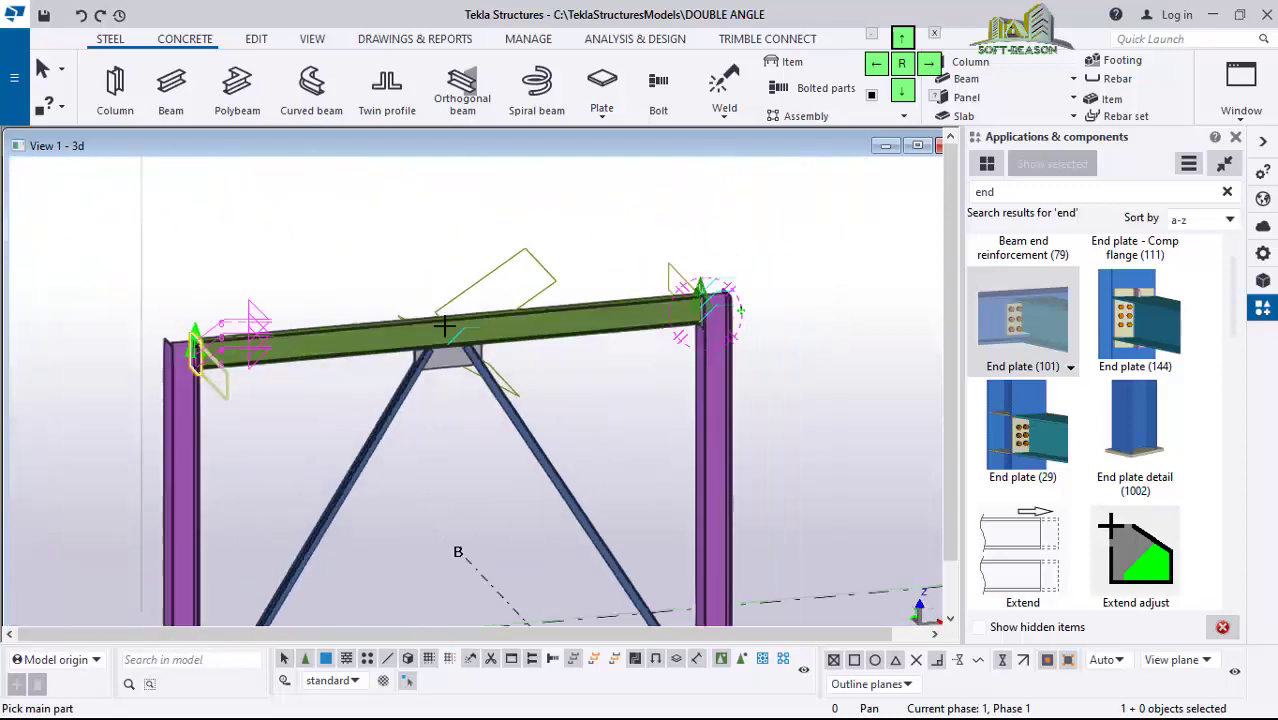
scroll(444, 326, "down", 4)
scroll(369, 548, "up", 6)
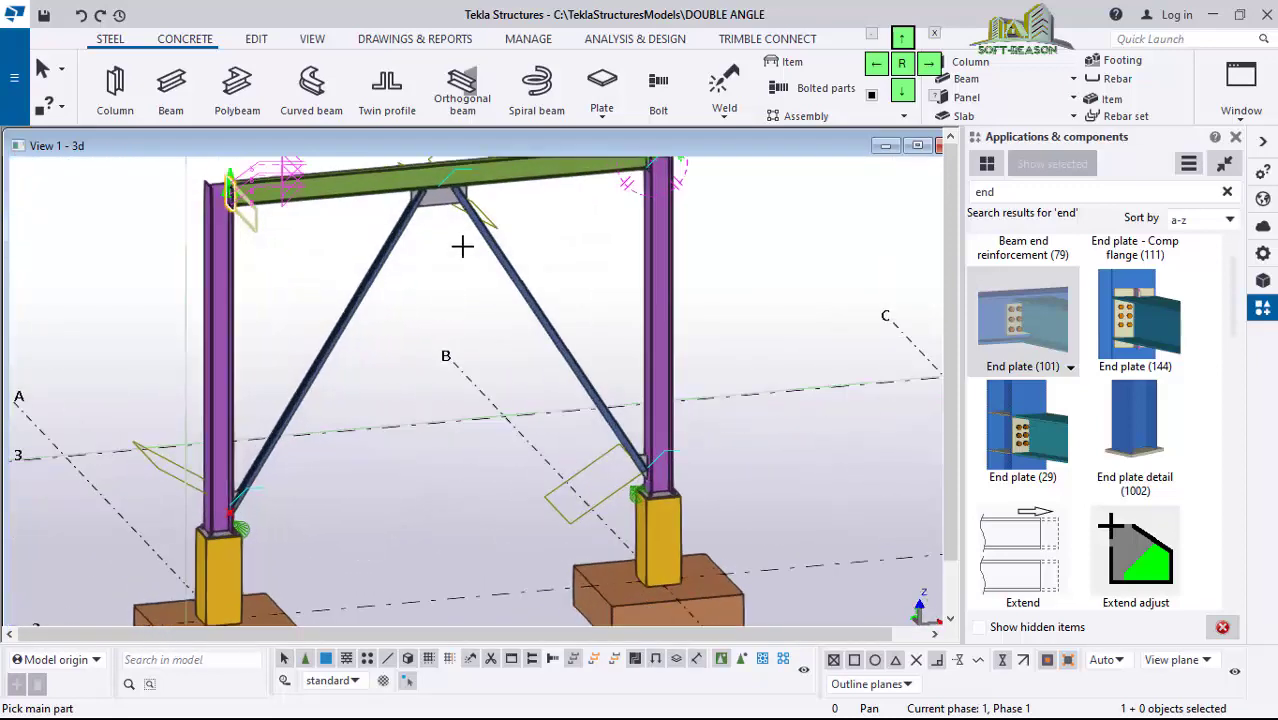
scroll(195, 531, "up", 5)
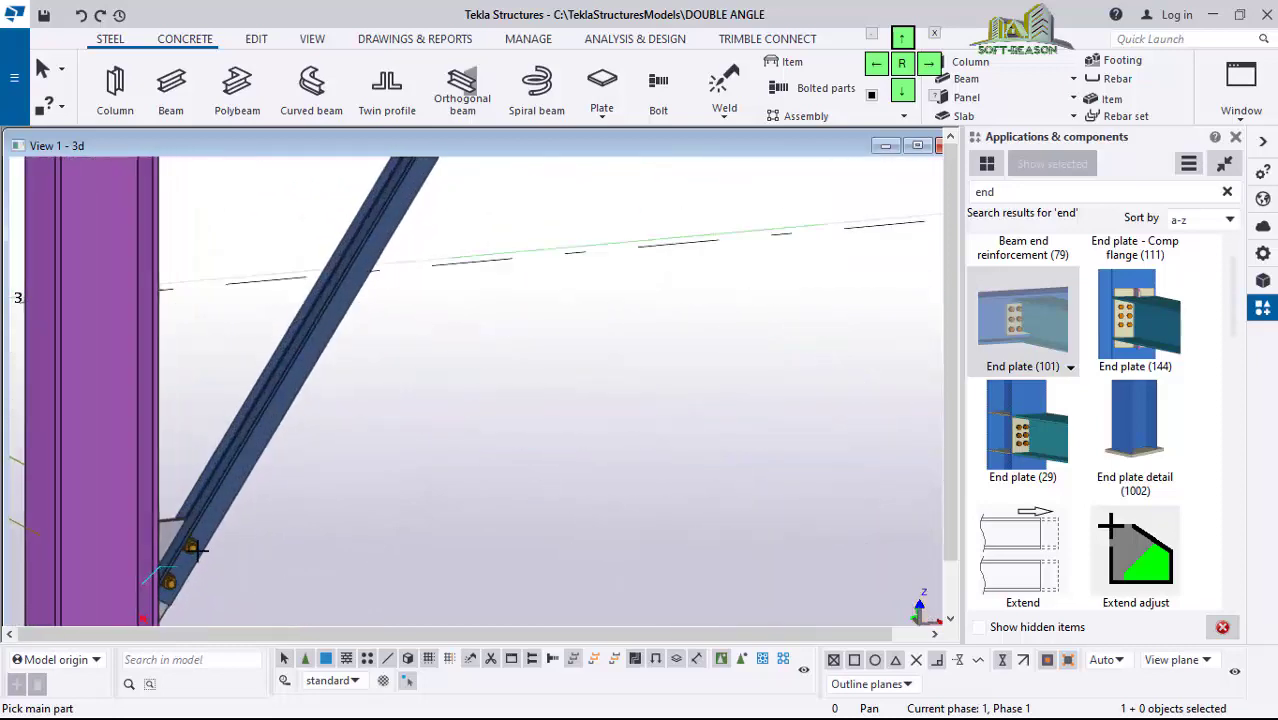
scroll(141, 566, "down", 8)
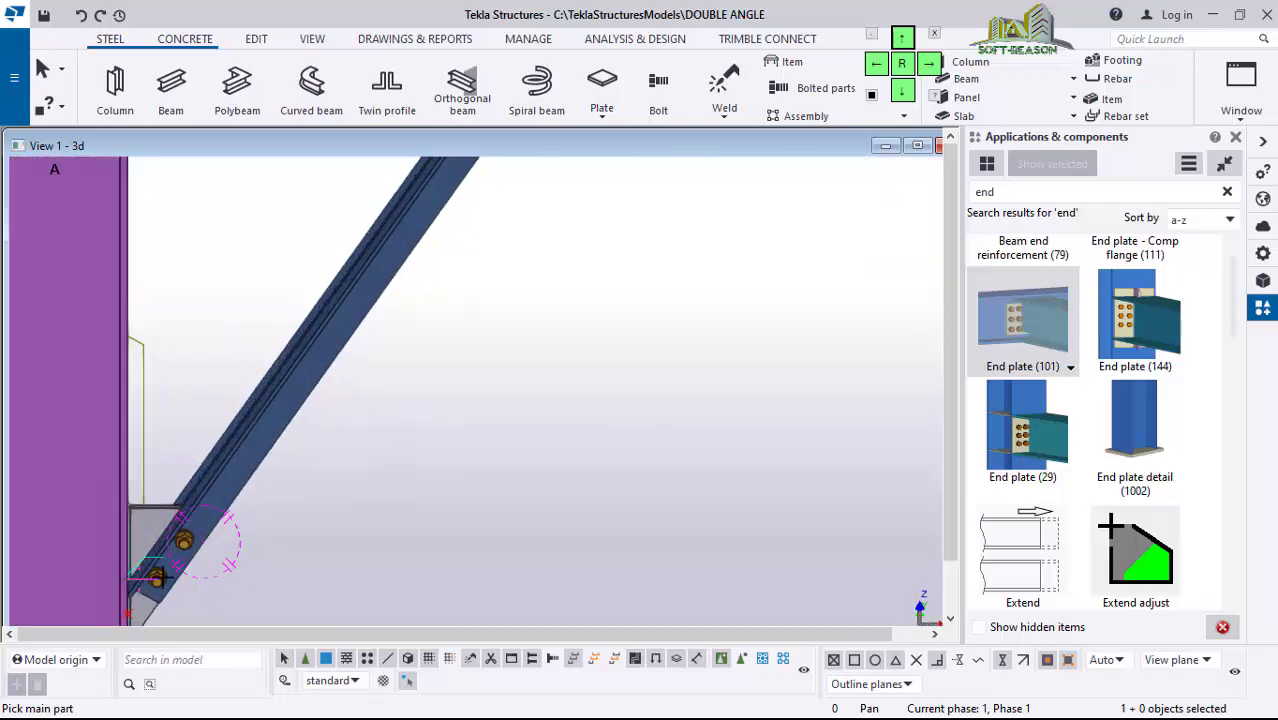
scroll(470, 334, "up", 6)
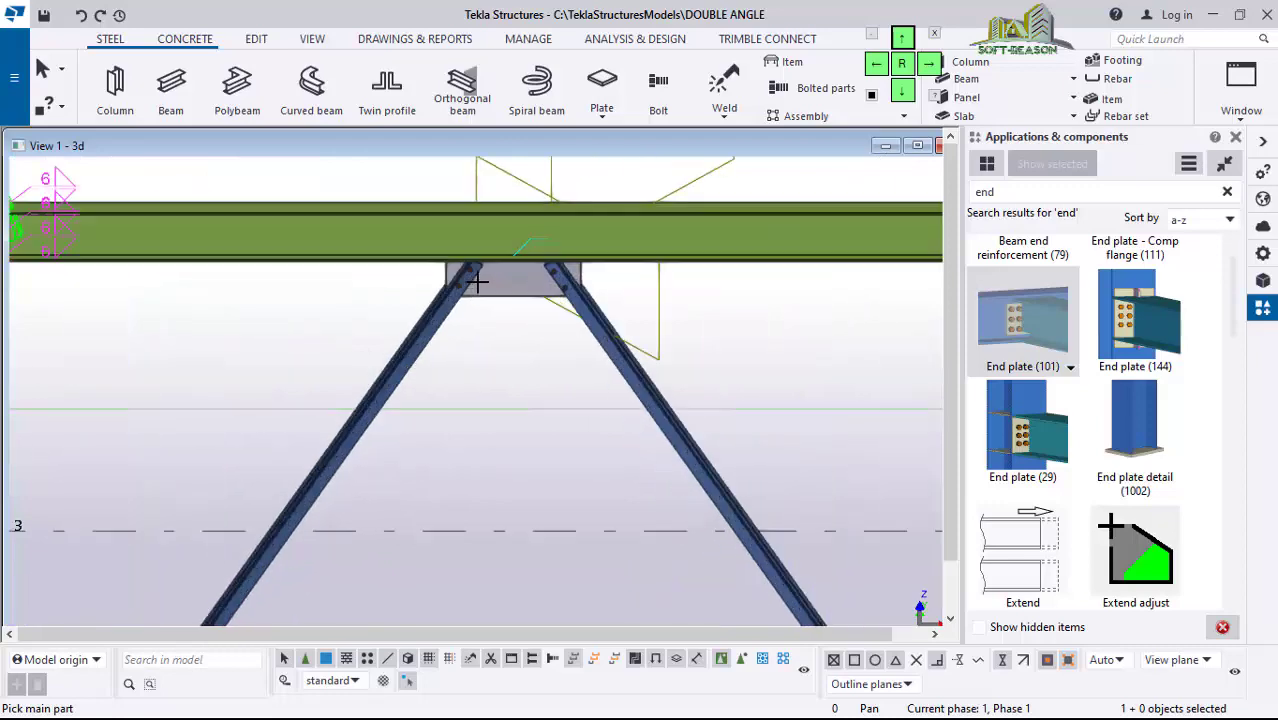
mouse_move(465, 280)
middle_mouse_down("ctrl")
mouse_move(528, 320)
mouse_move(458, 265)
middle_mouse_up("ctrl")
scroll(458, 265, "down", 6)
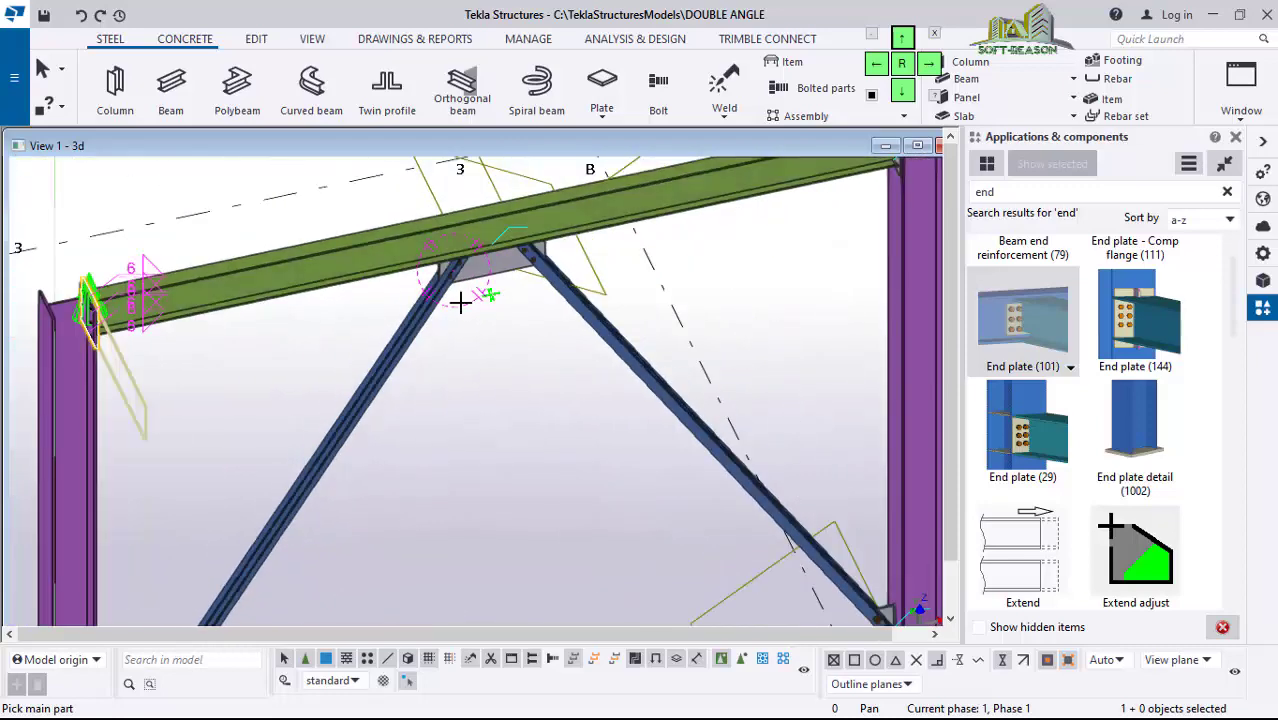
middle_click_drag(662, 534, 615, 521)
scroll(499, 470, "down", 5)
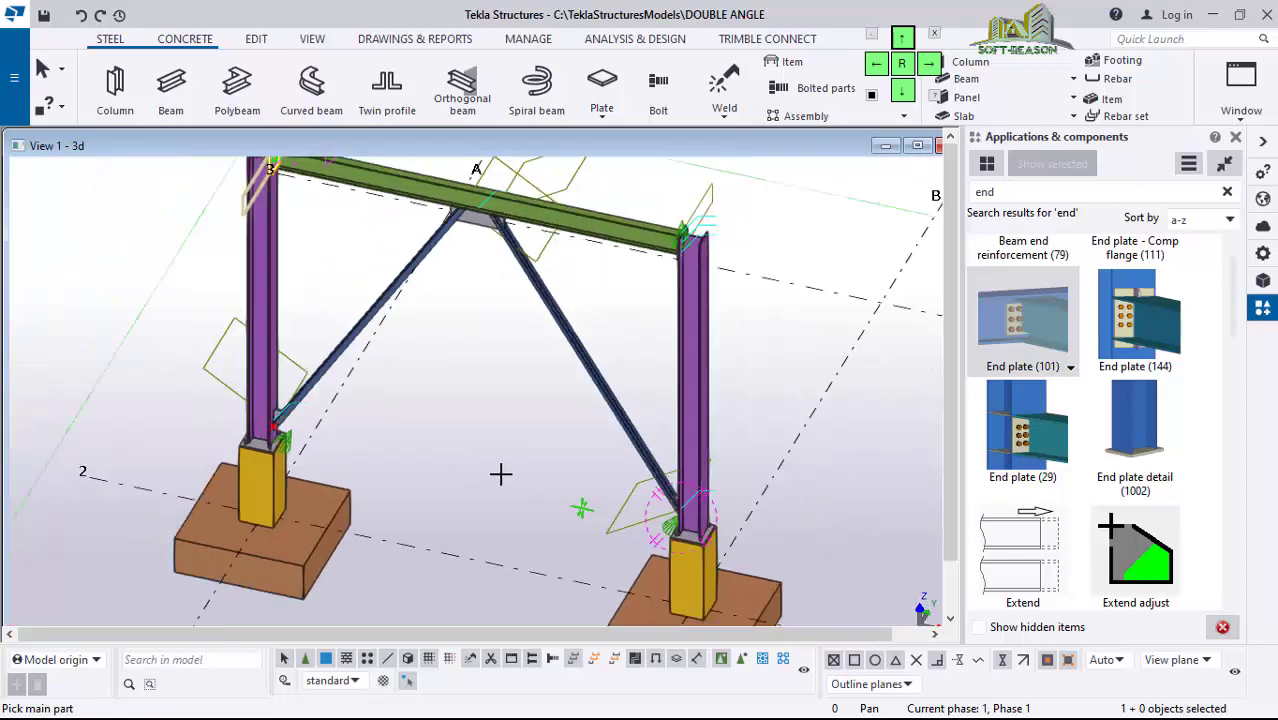
Step: End the end plate command and review the complete braced frame with its columns, top beam and footings
scroll(560, 466, "up", 2)
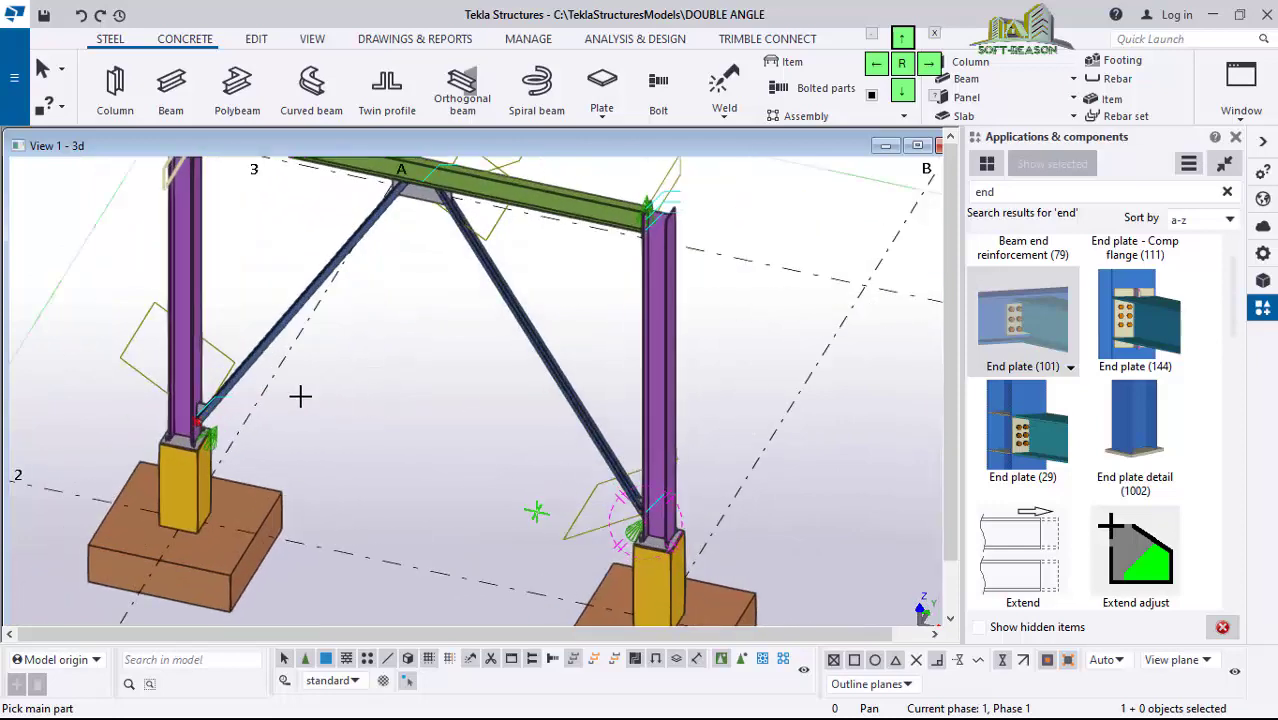
scroll(378, 434, "down", 1)
scroll(378, 434, "down", 1)
right_click(428, 388)
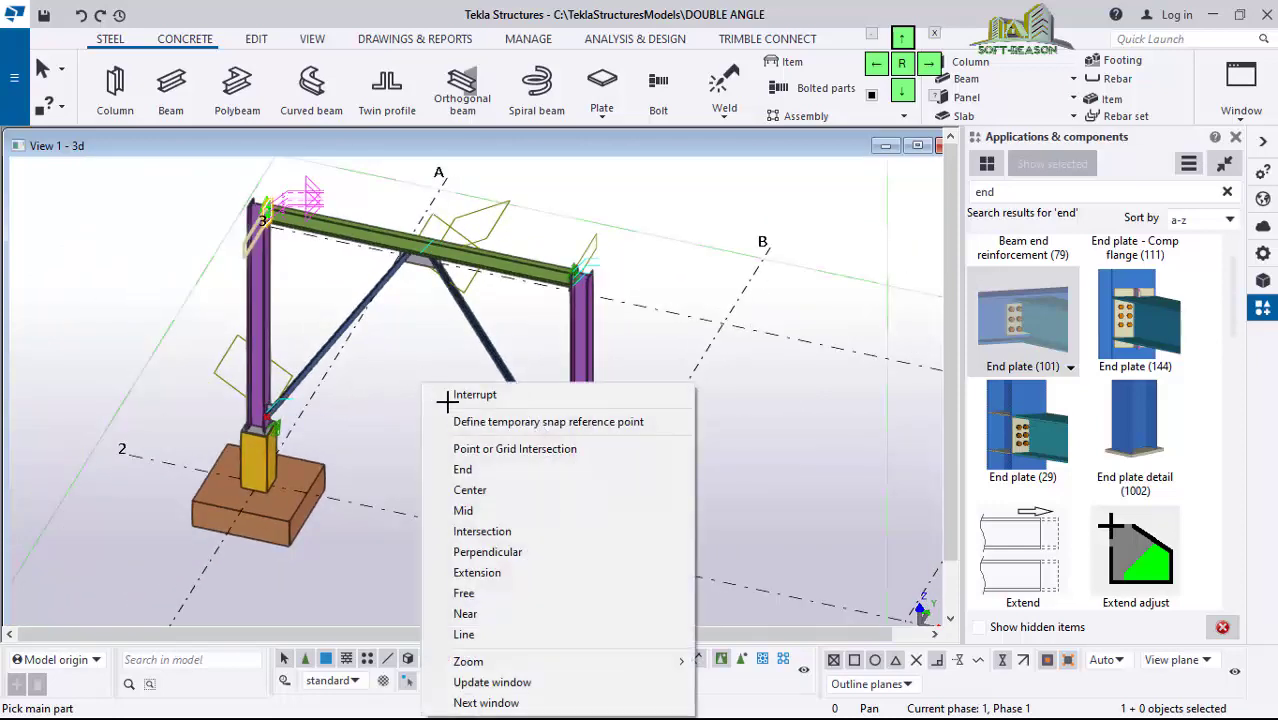
left_click(456, 391)
scroll(586, 512, "up", 1)
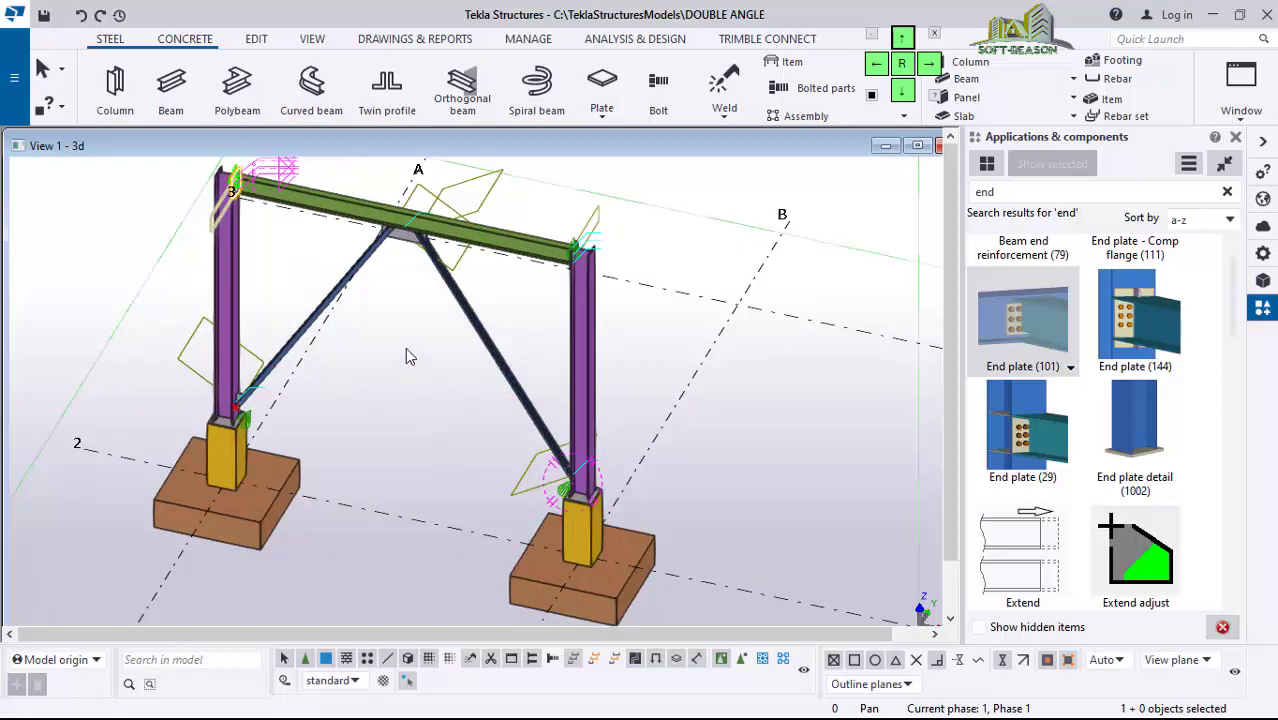
scroll(422, 388, "down", 1)
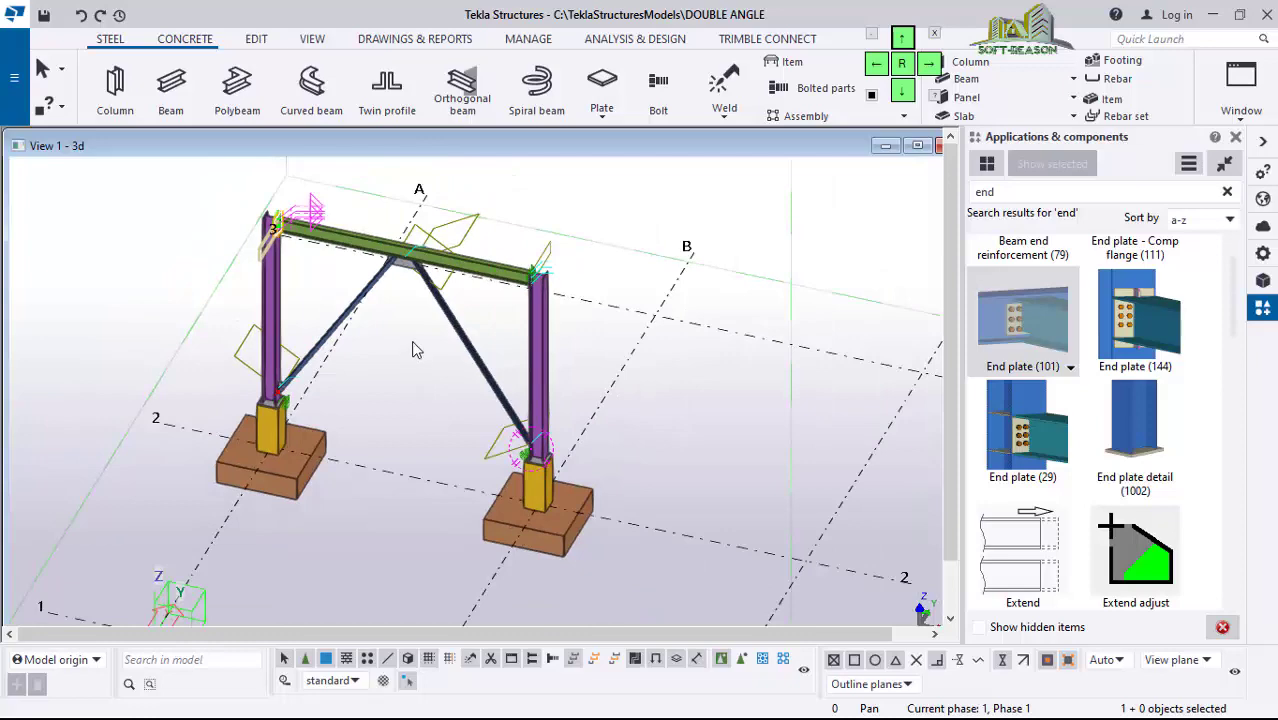
middle_click_drag(421, 413, 409, 420, "ctrl")
scroll(409, 420, "down", 6)
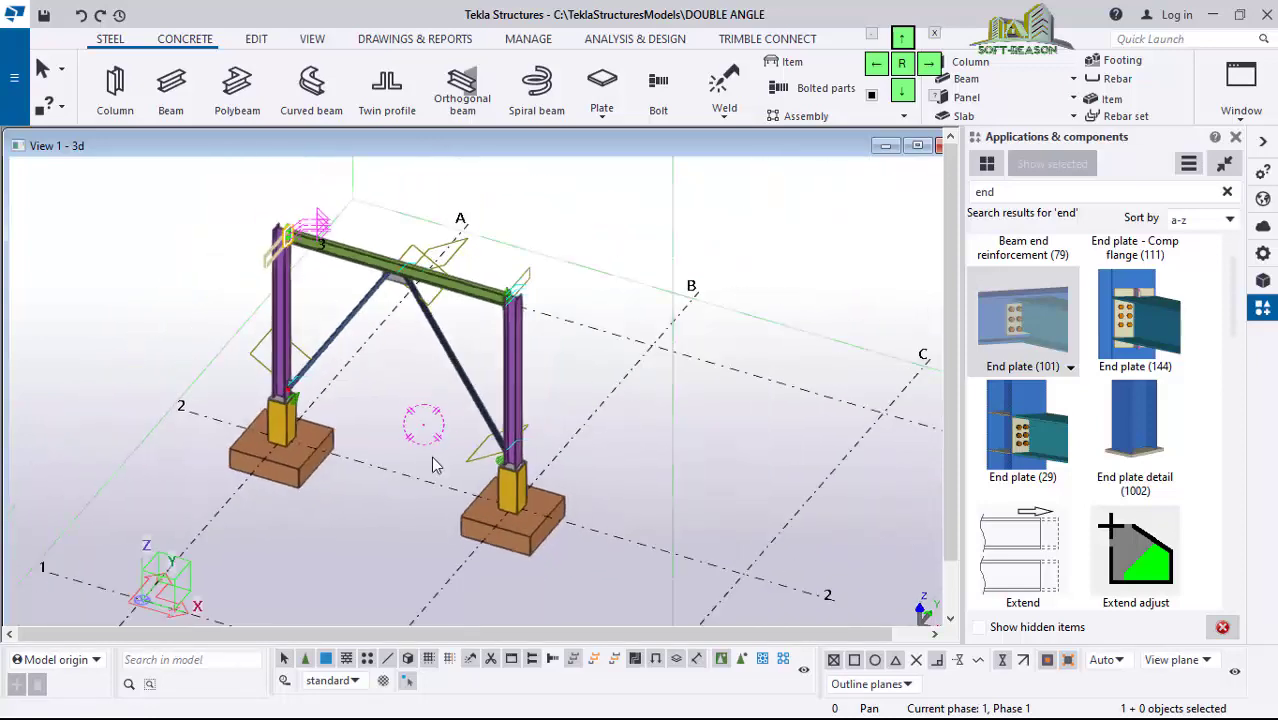